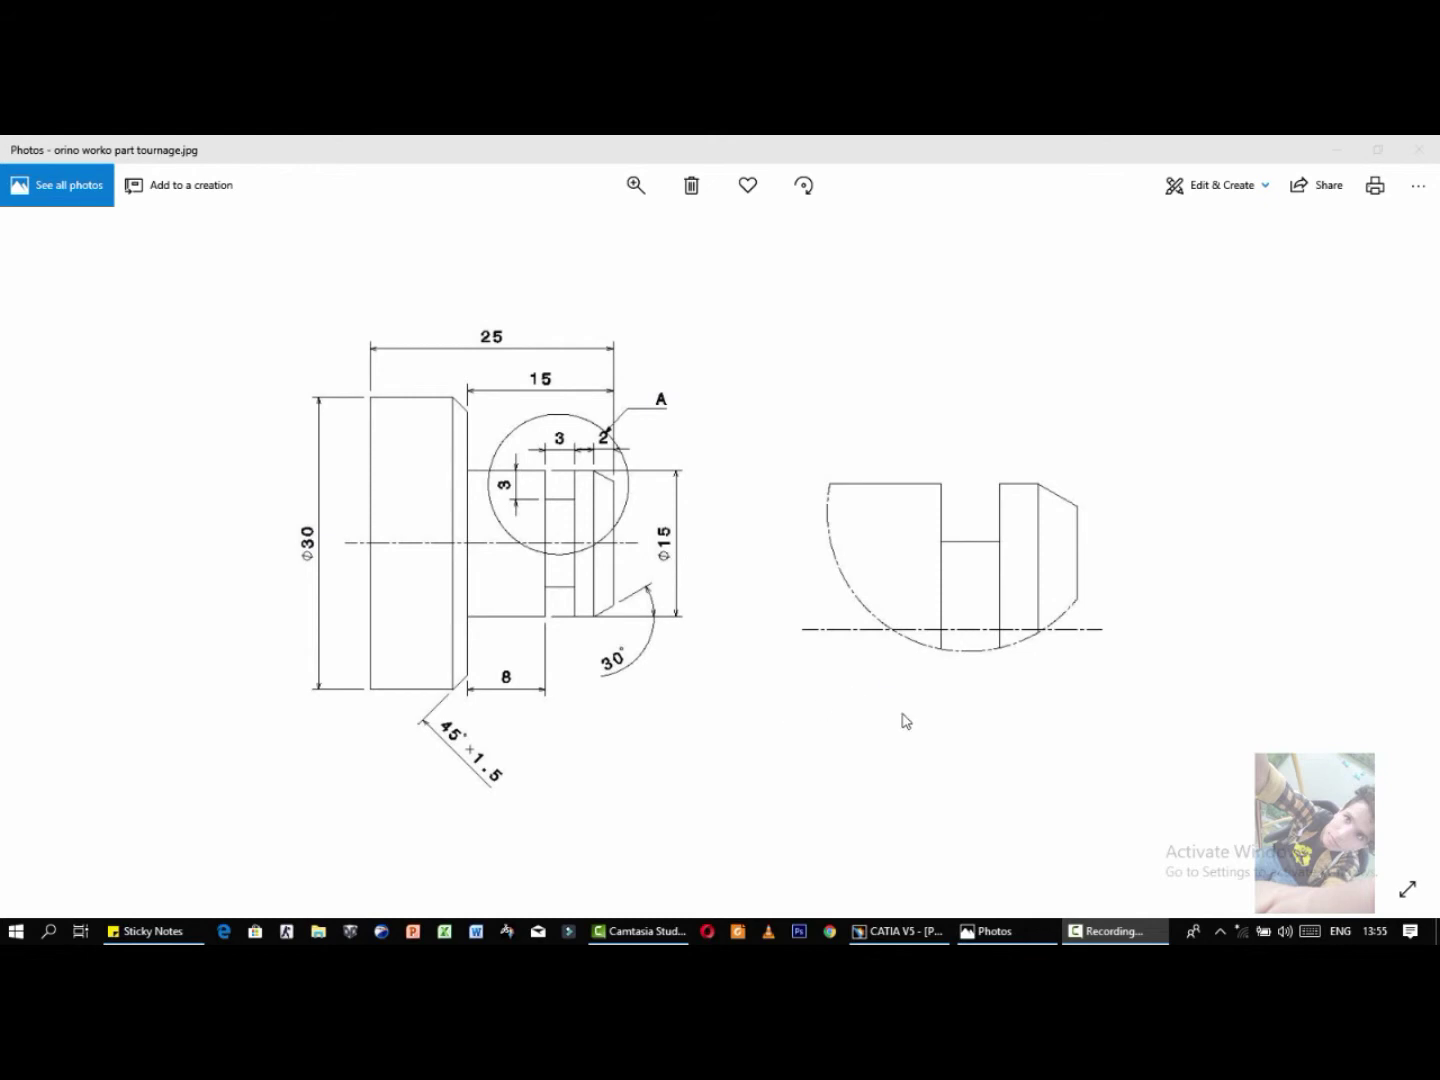
Step: Switch to CATIA V5, leave the open sketch and start a new sketch on the zx plane
mouse_move(891, 940)
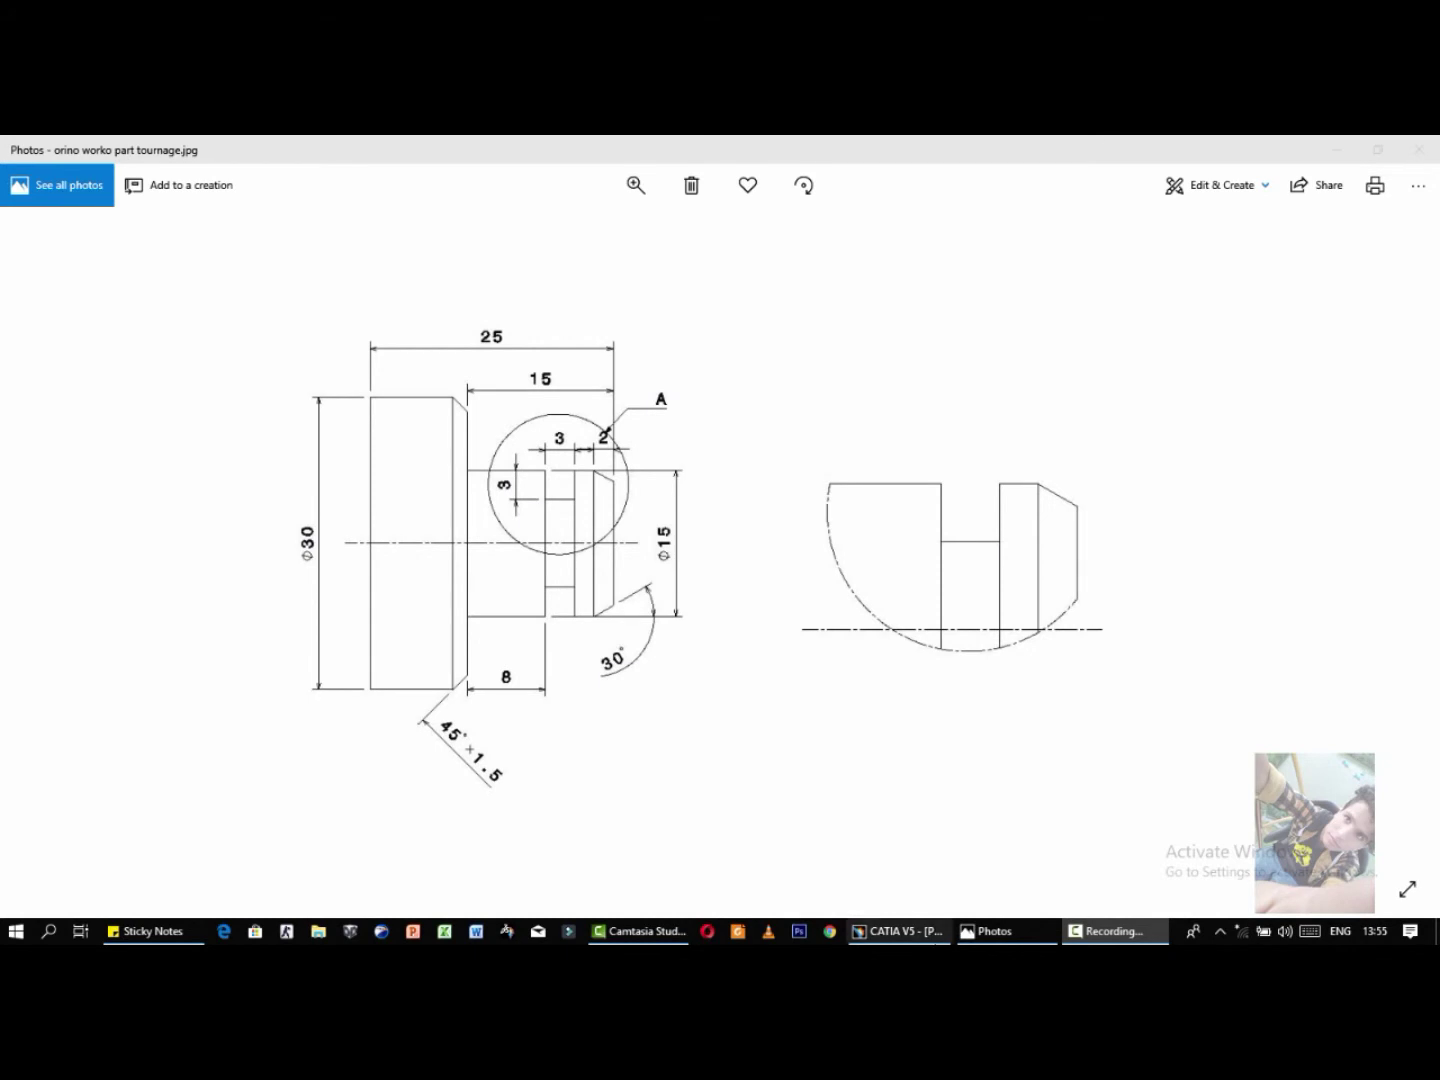
left_click(897, 941)
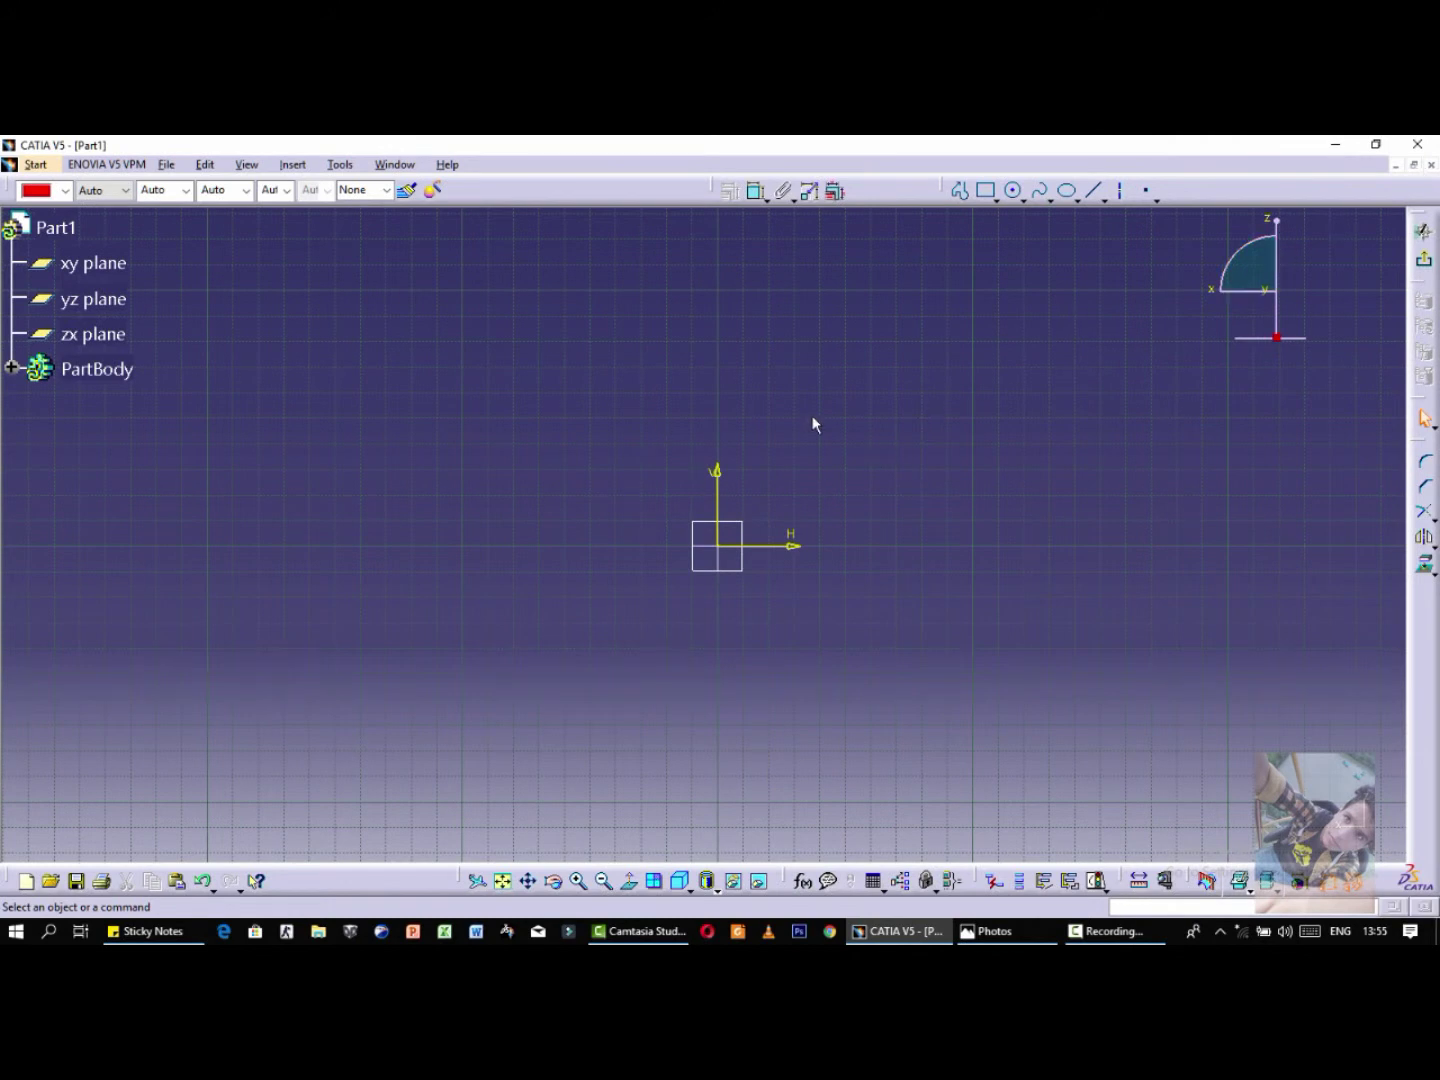
left_click(90, 339)
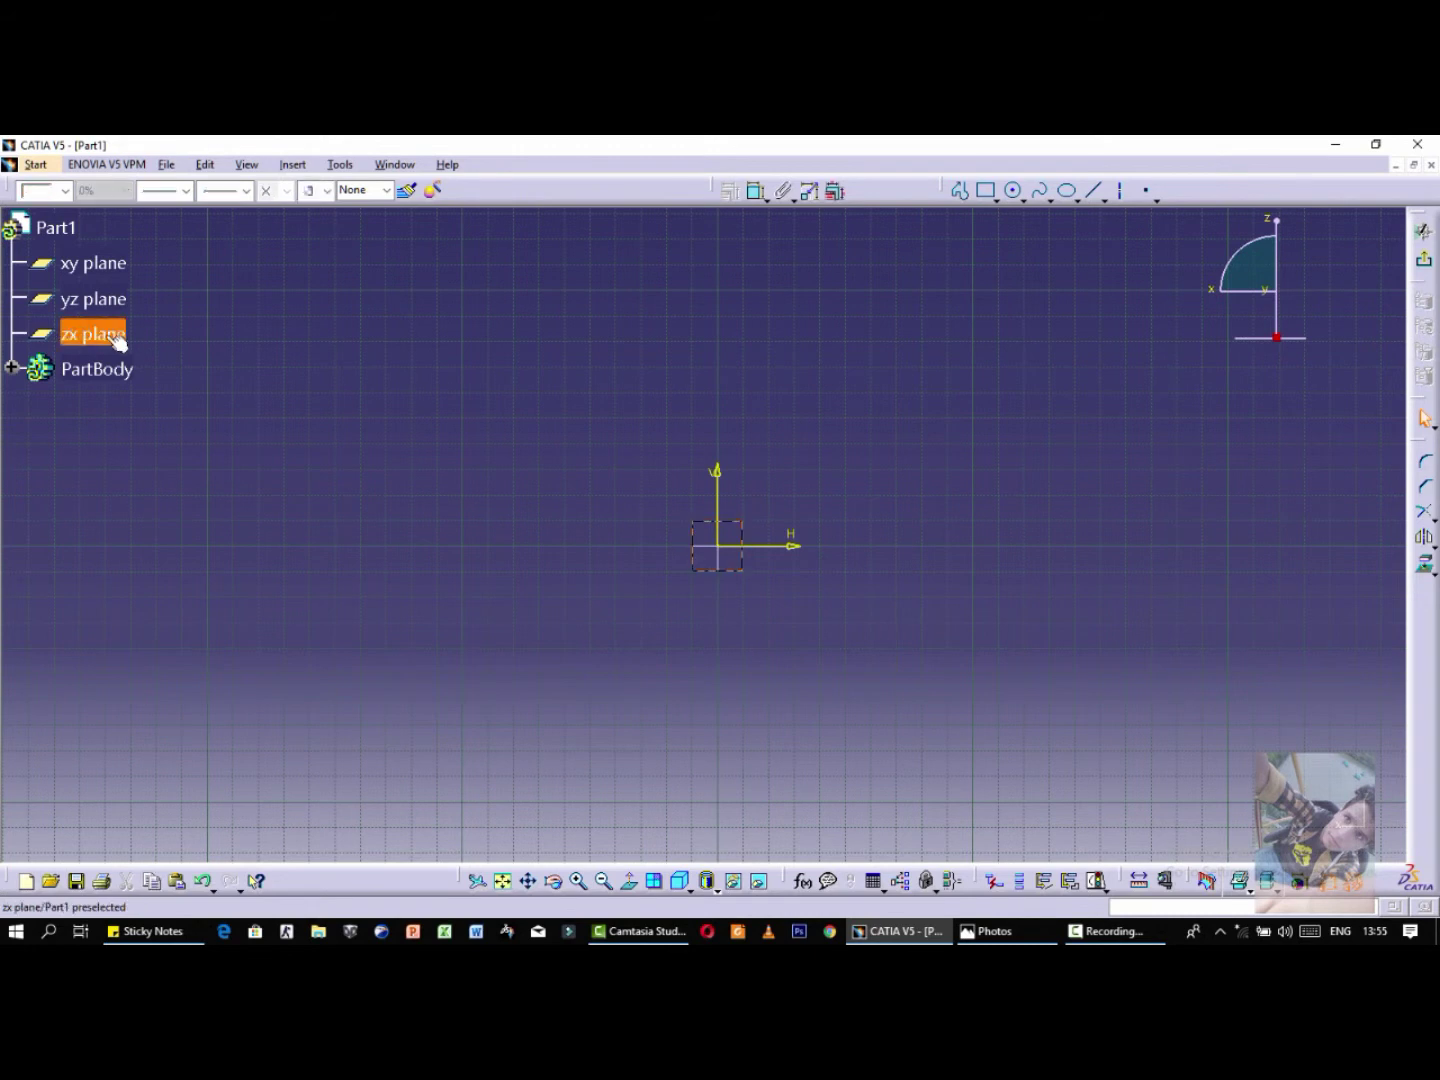
left_click(1426, 263)
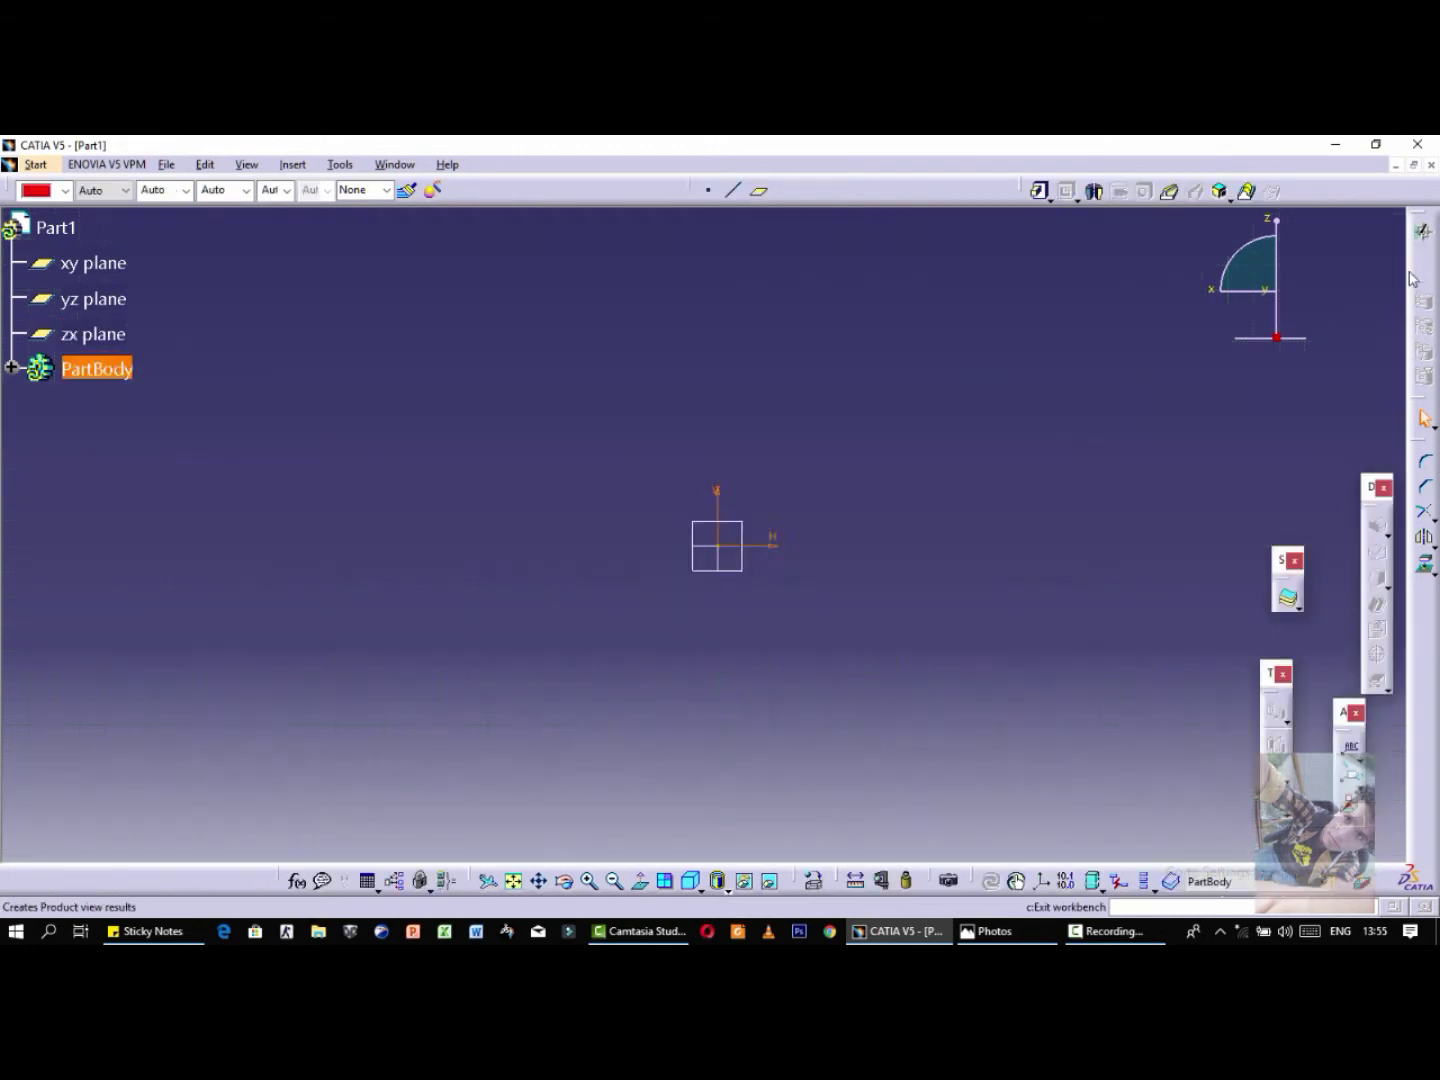
left_click(100, 337)
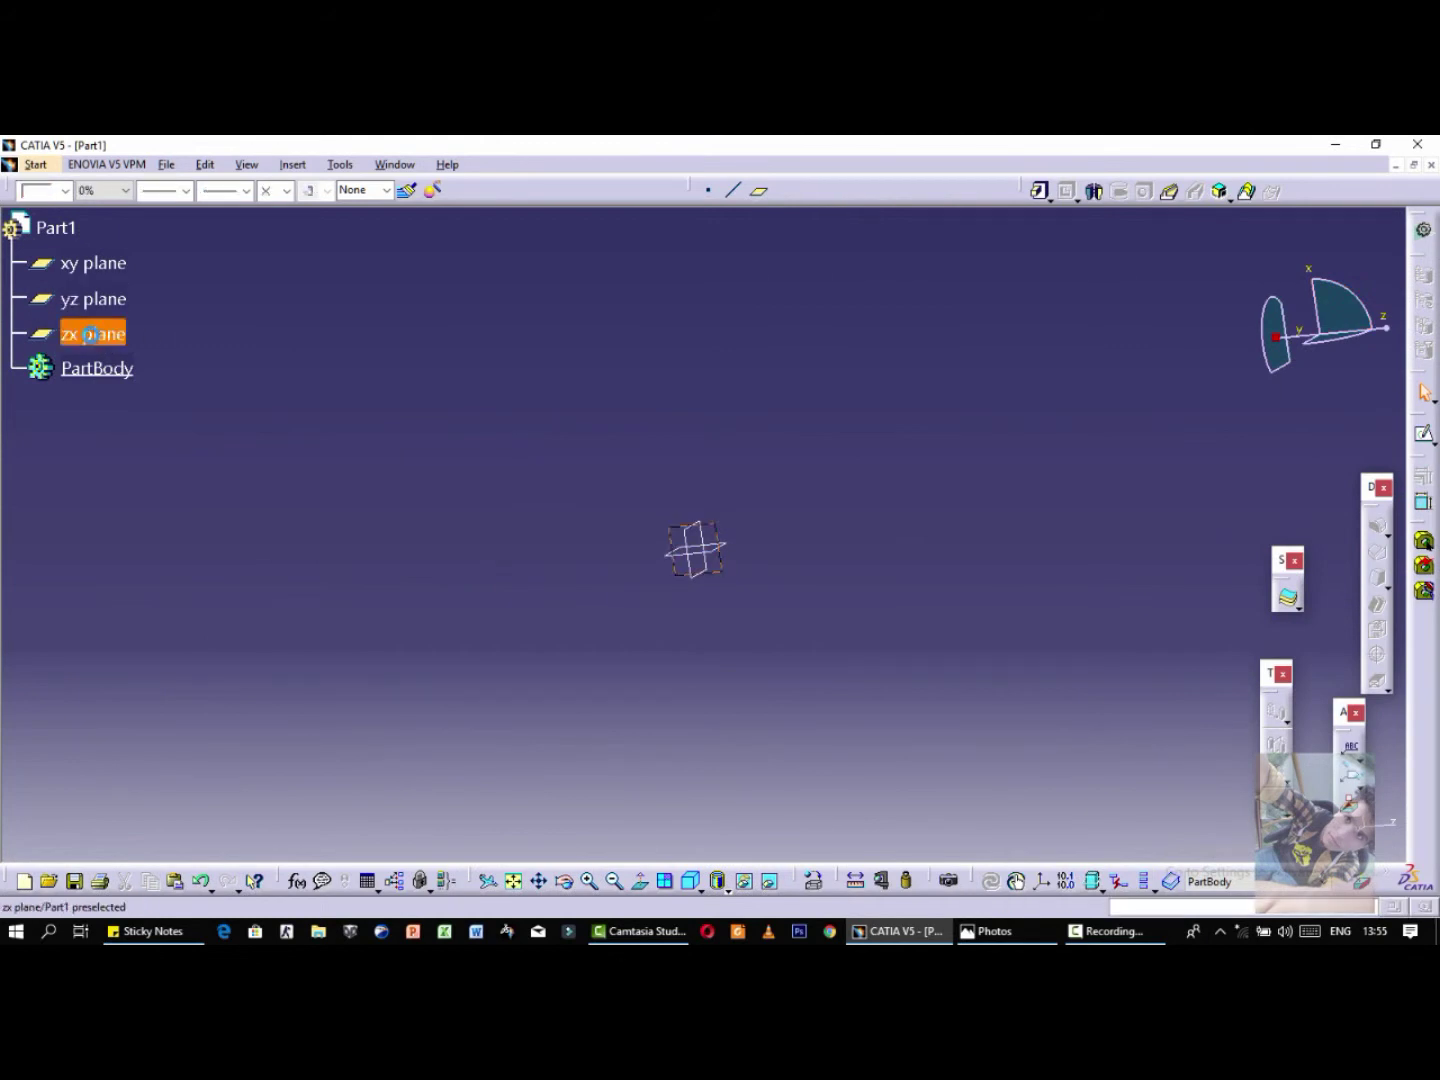
left_click(1426, 437)
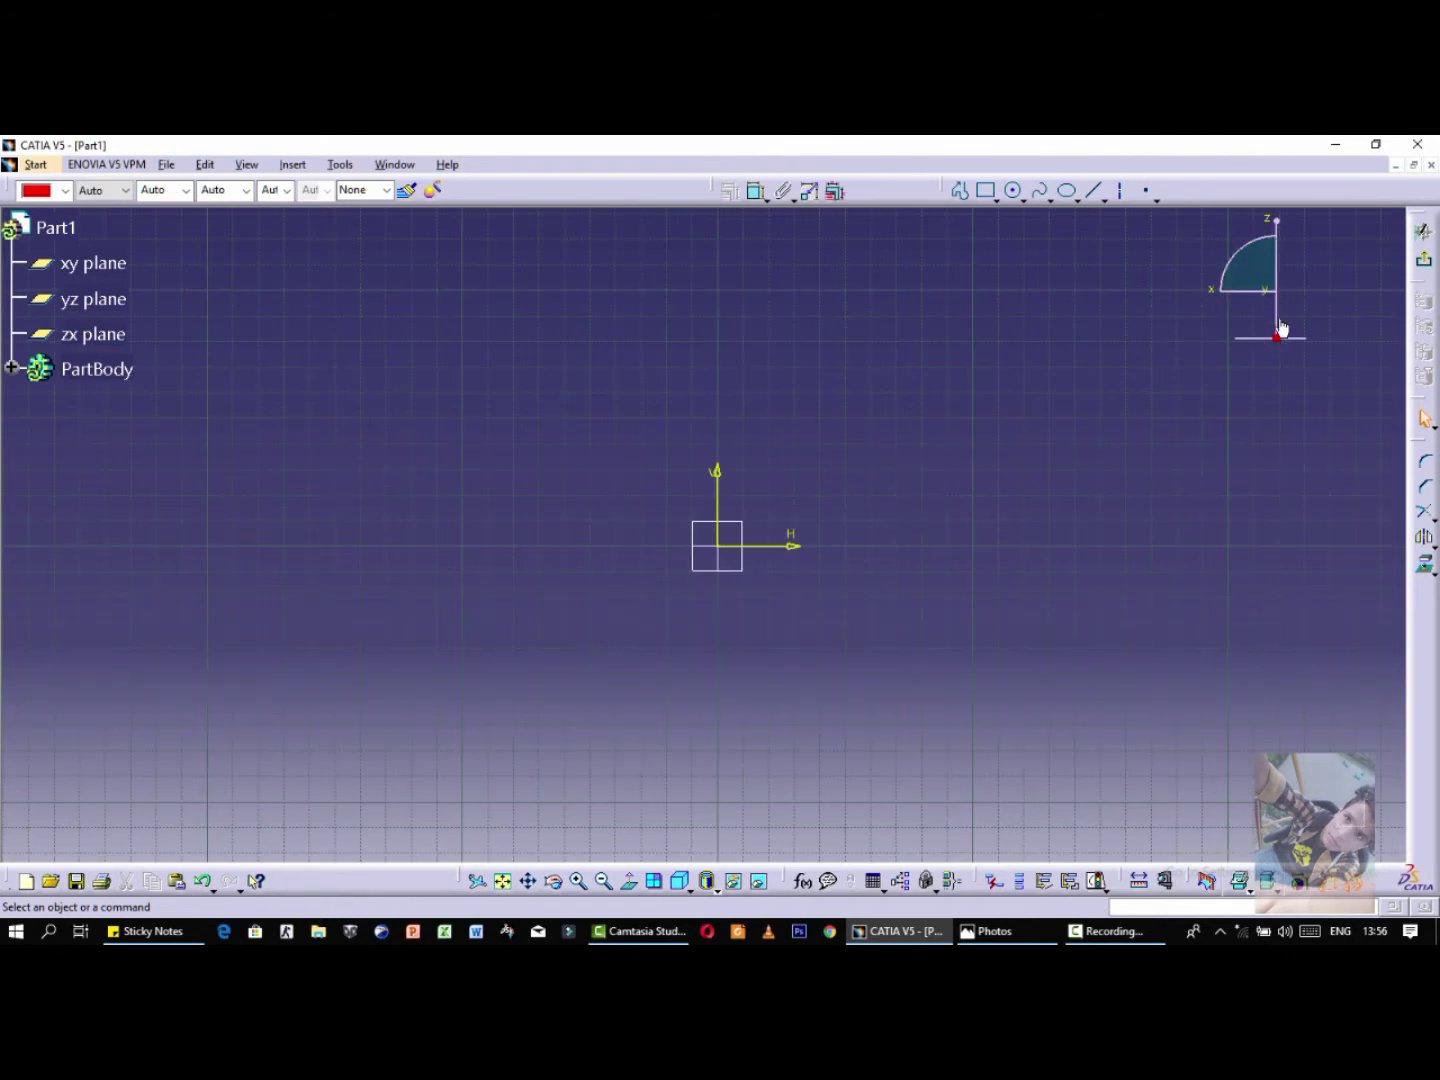
Step: Draw an open stepped half profile from the origin to the vertical axis, with its shoulder at about 44 mm and end at about 96 mm
left_click(959, 190)
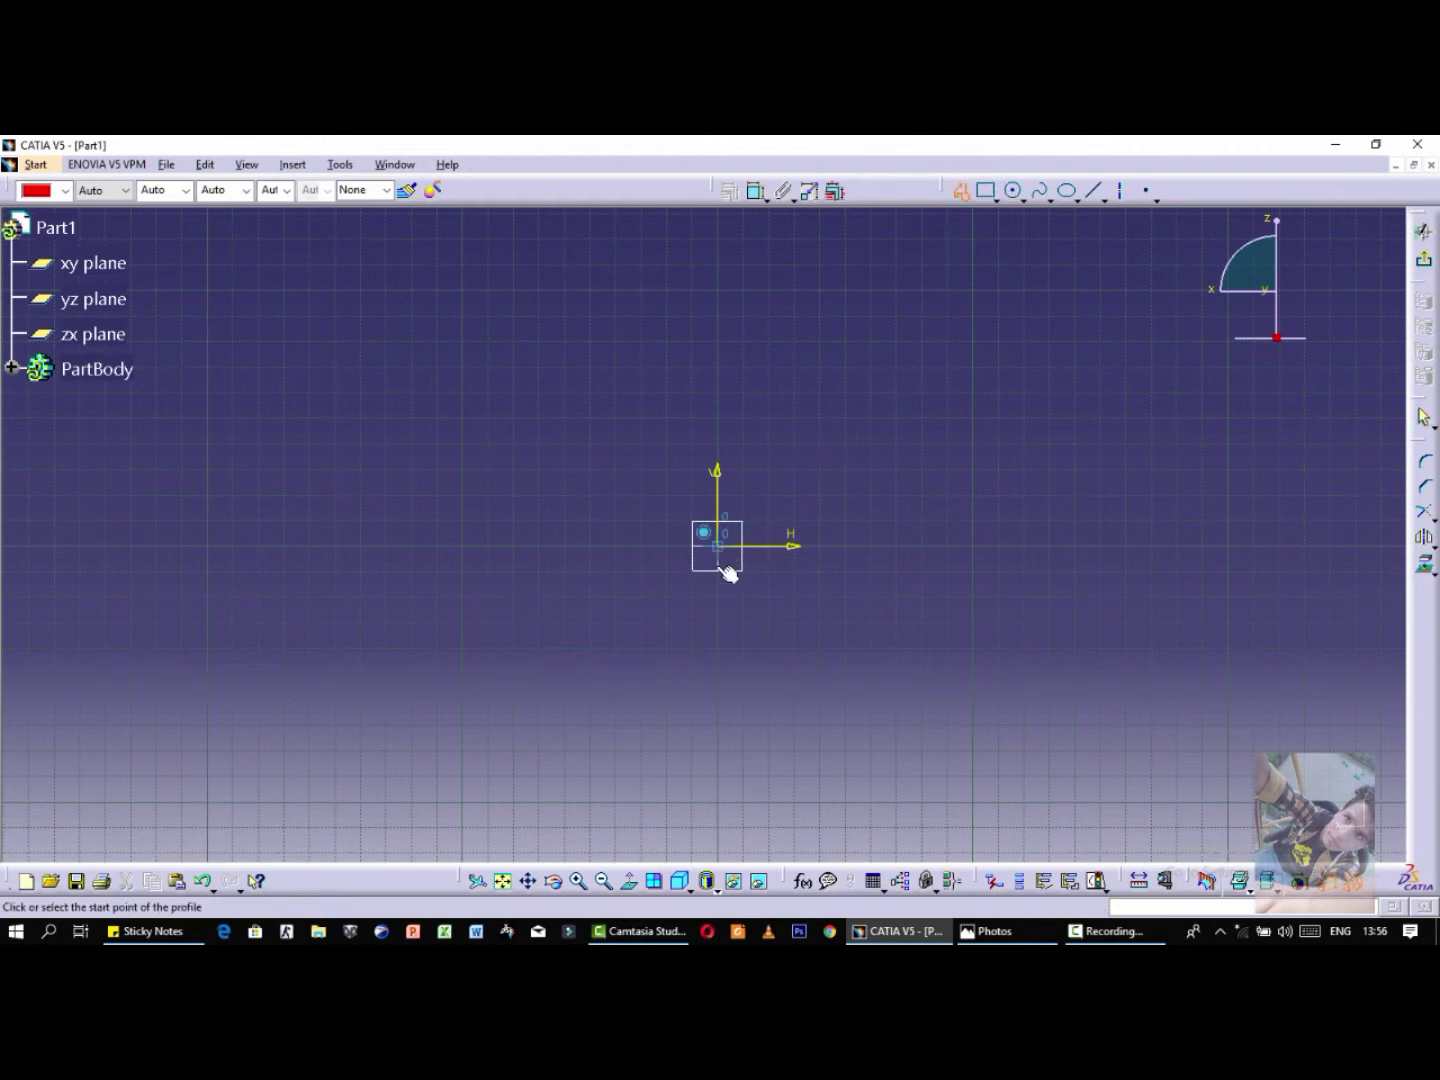
left_click(1000, 932)
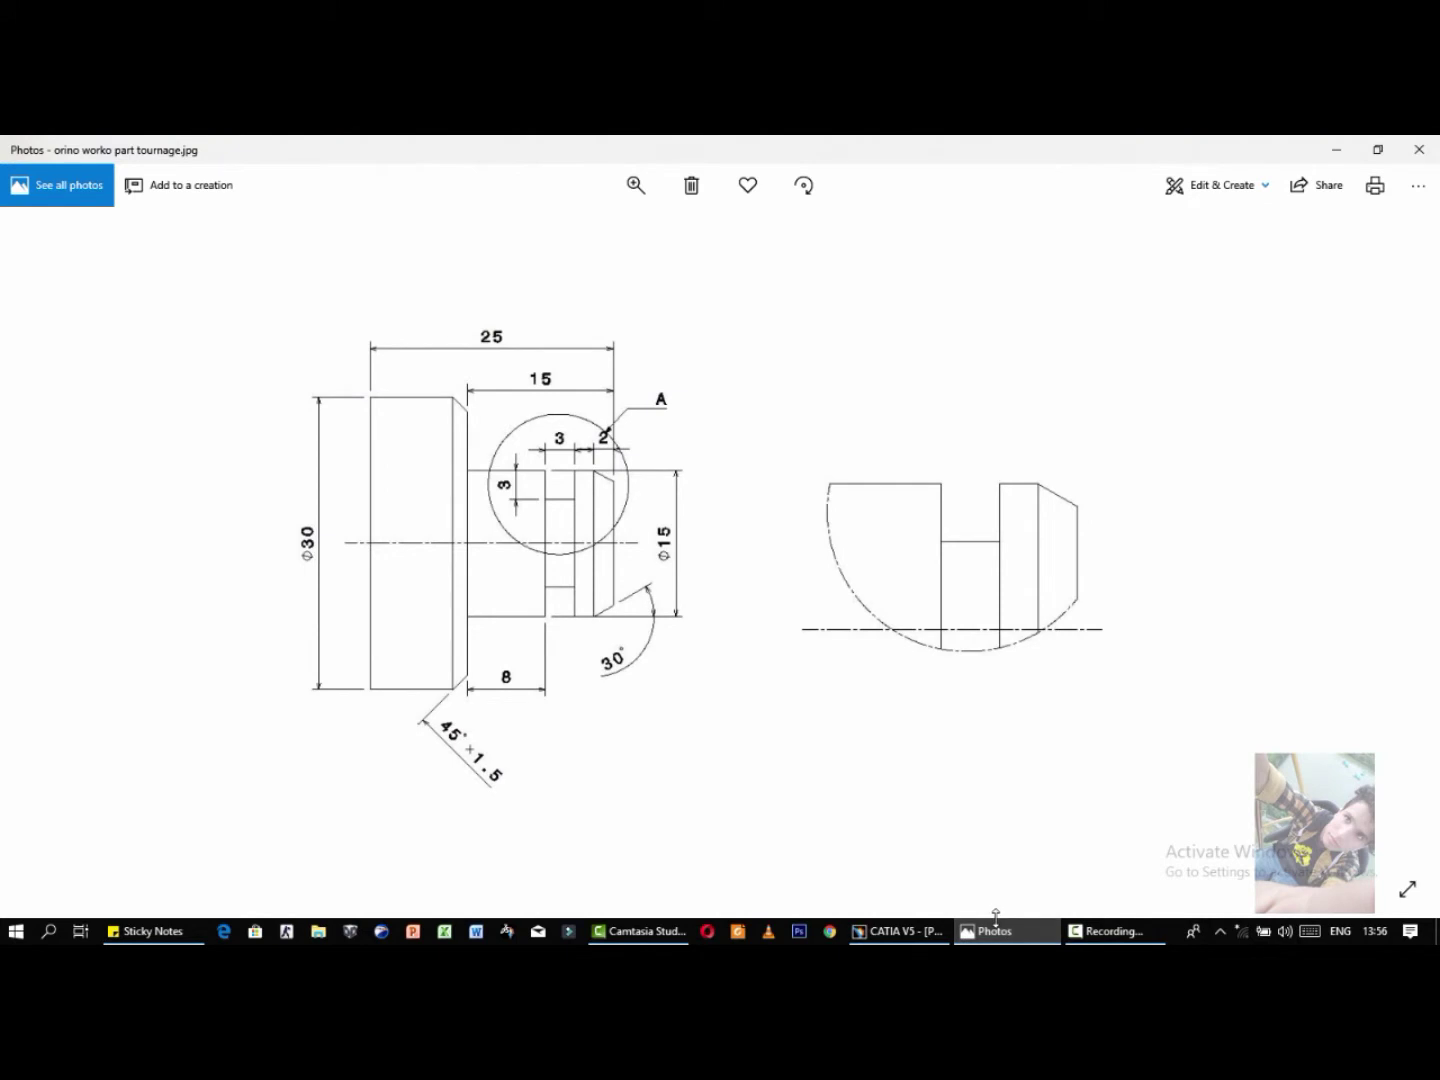
mouse_move(993, 933)
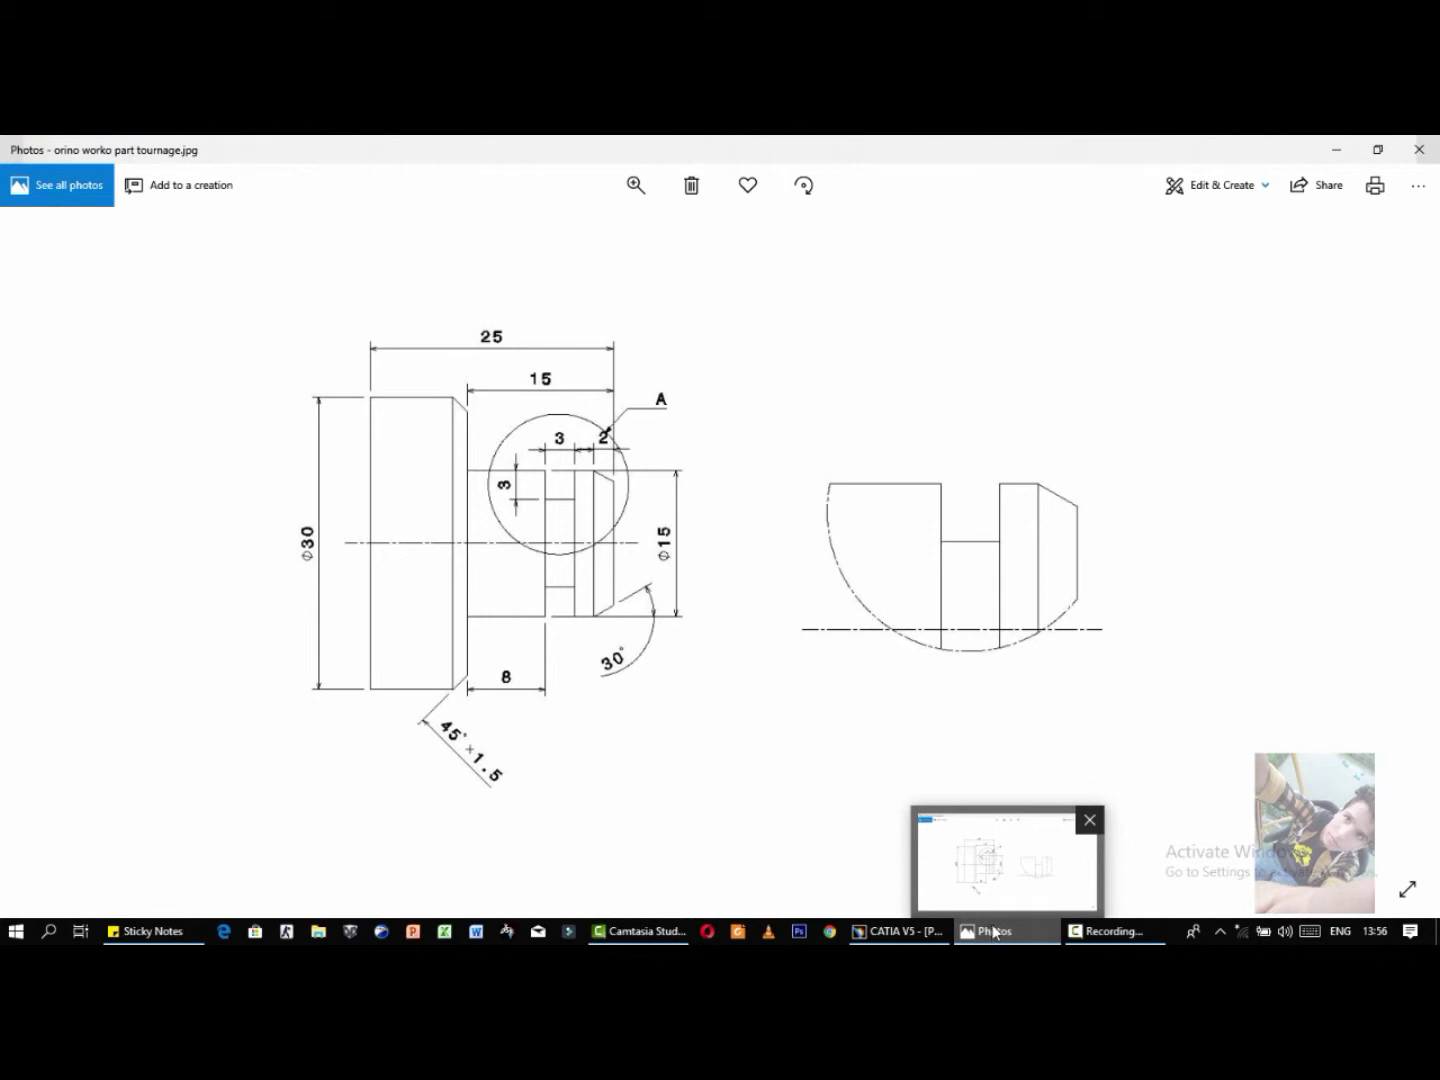
left_click(998, 933)
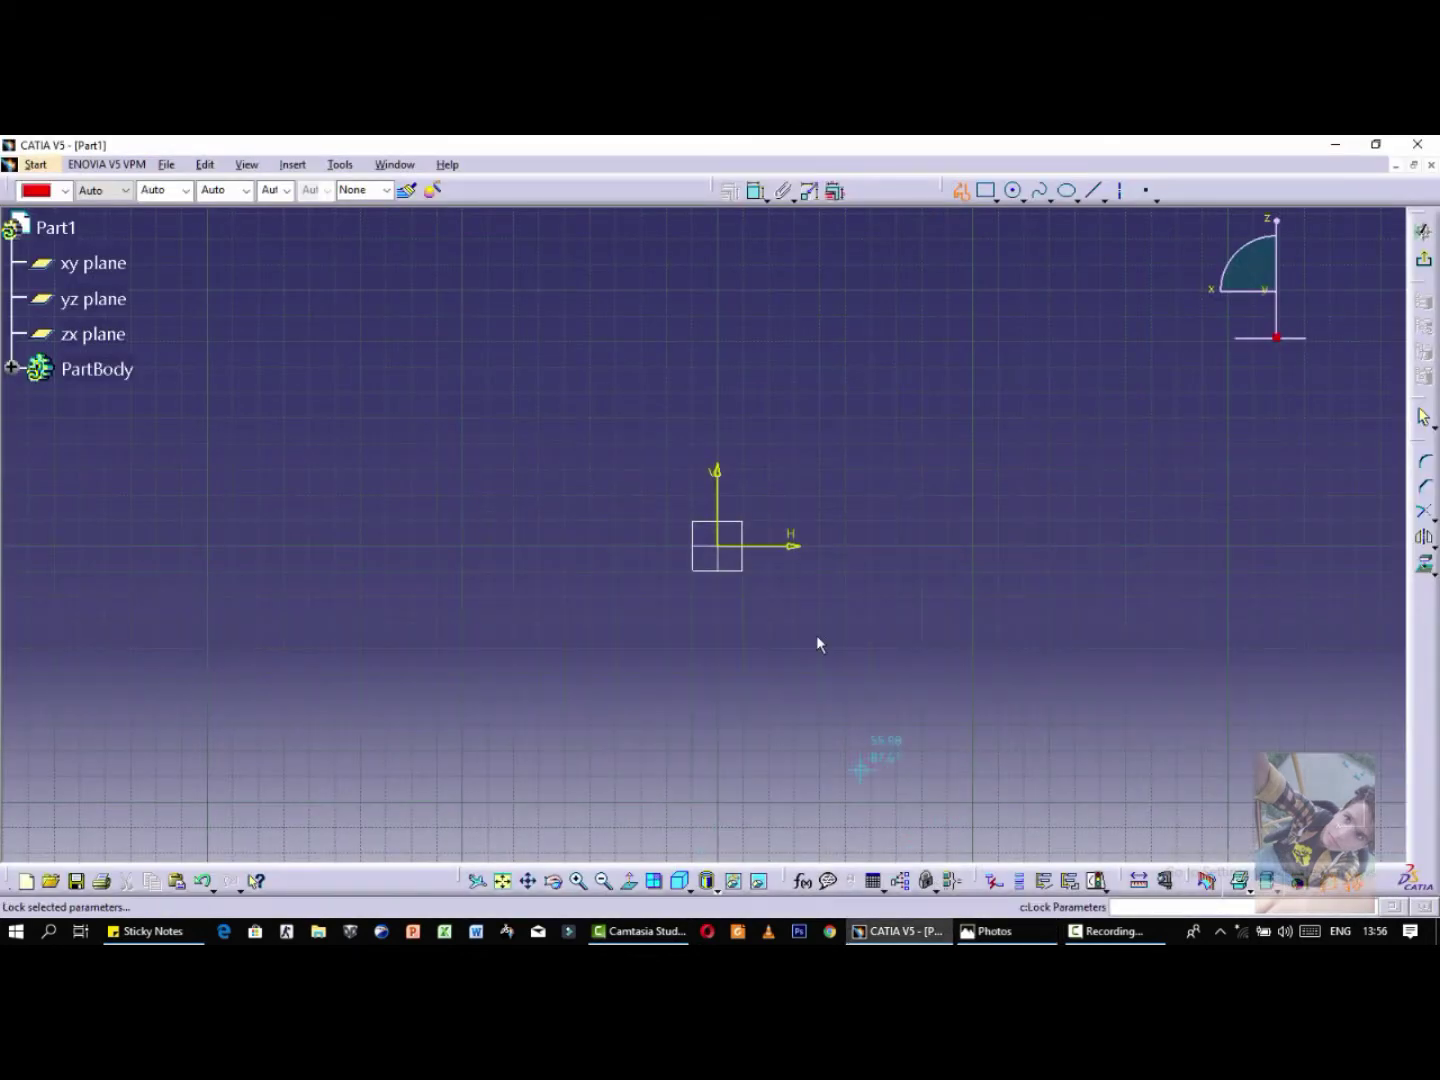
left_click(724, 553)
left_click(540, 546)
left_click(540, 433)
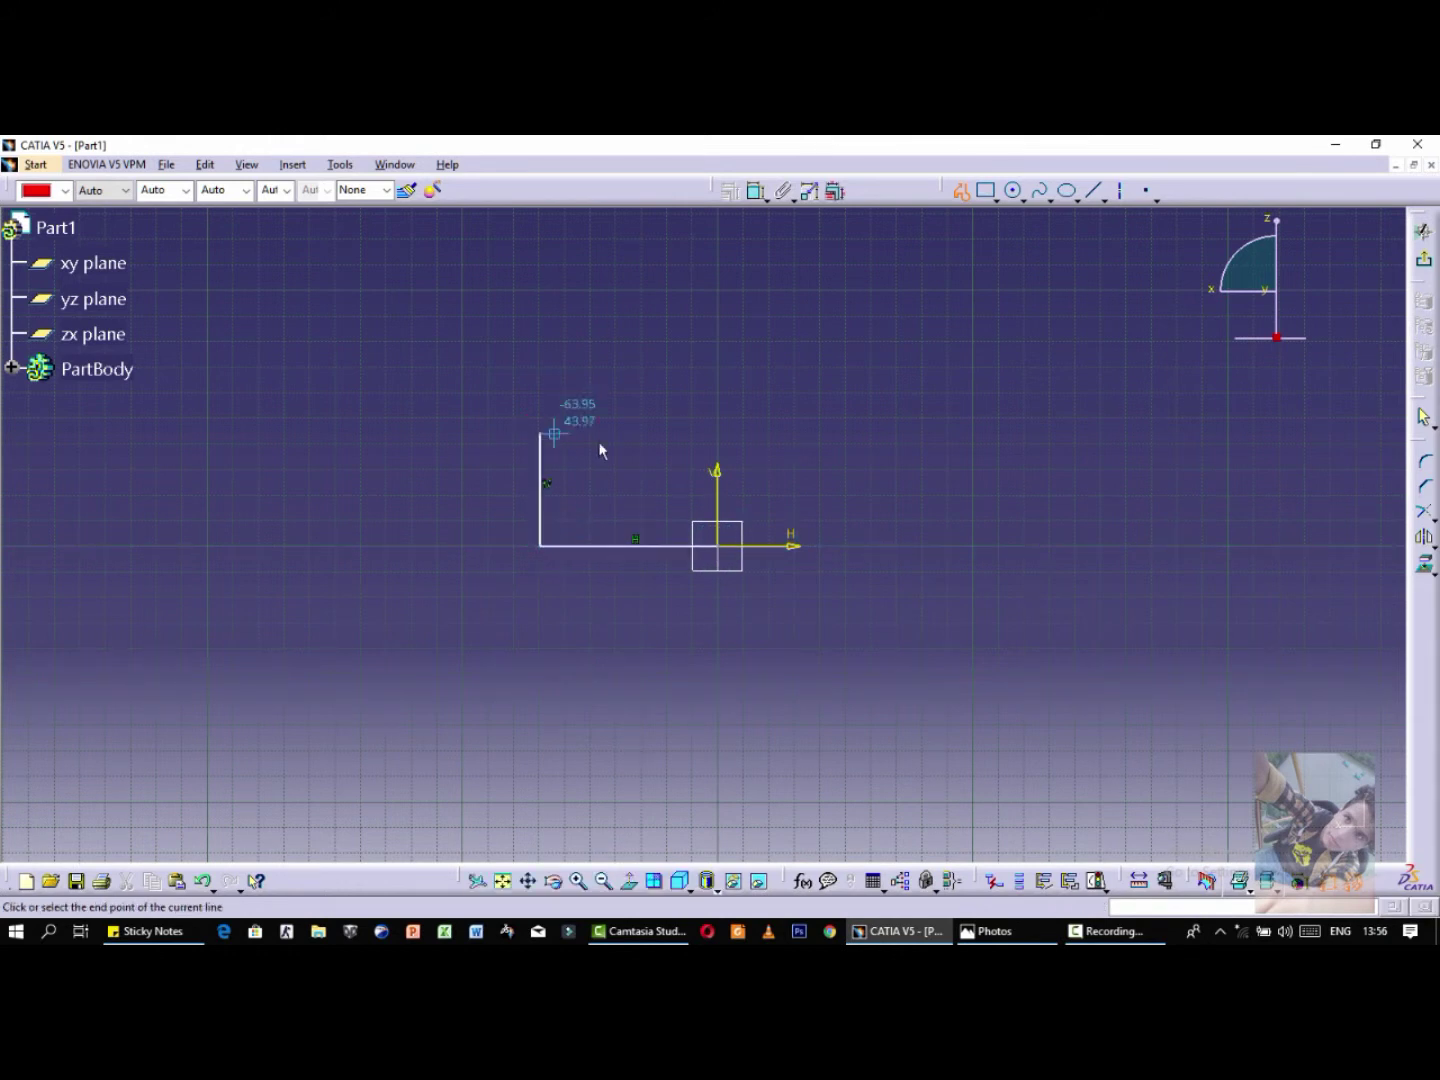
left_click(636, 433)
left_click(636, 301)
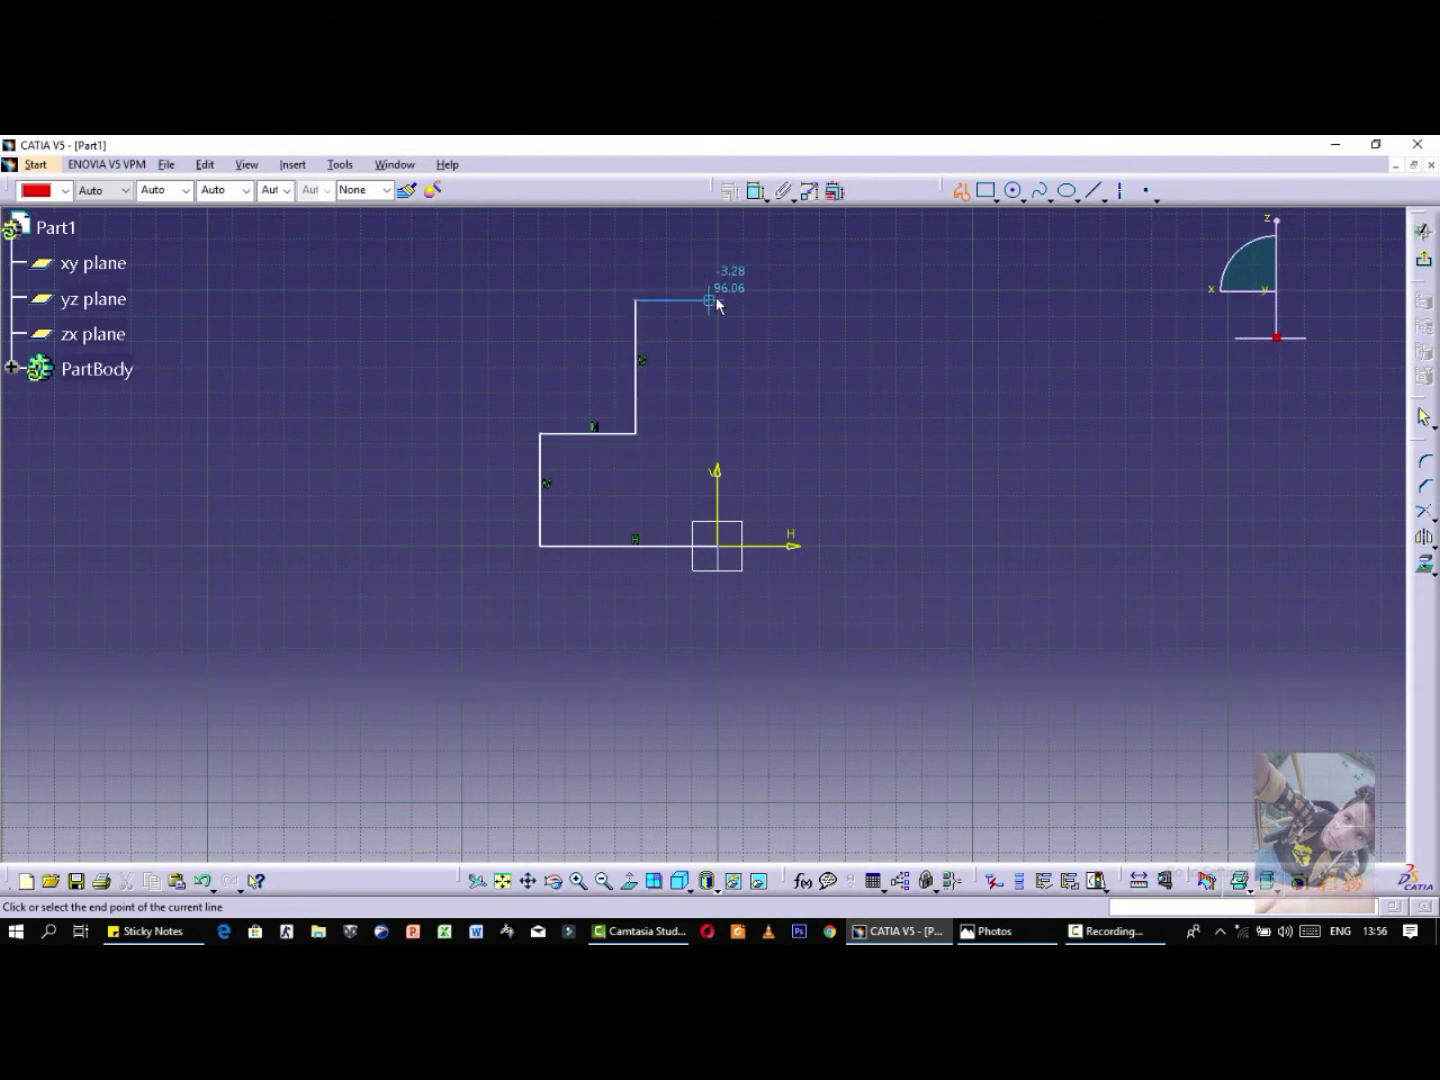
left_click(716, 300)
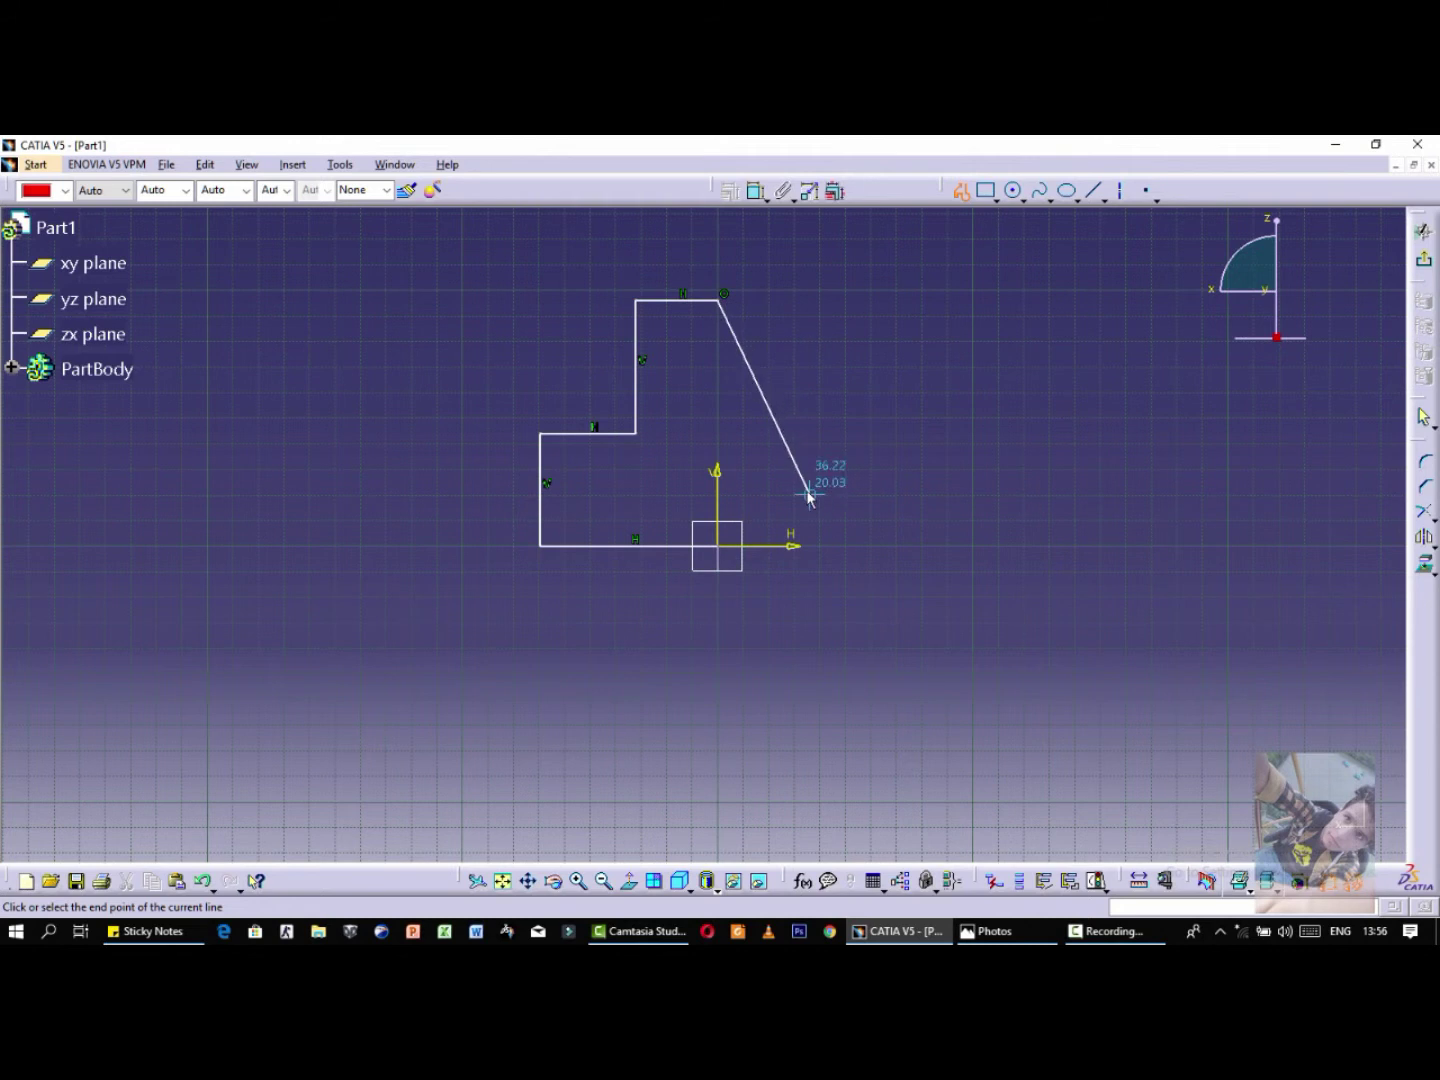
key("Escape")
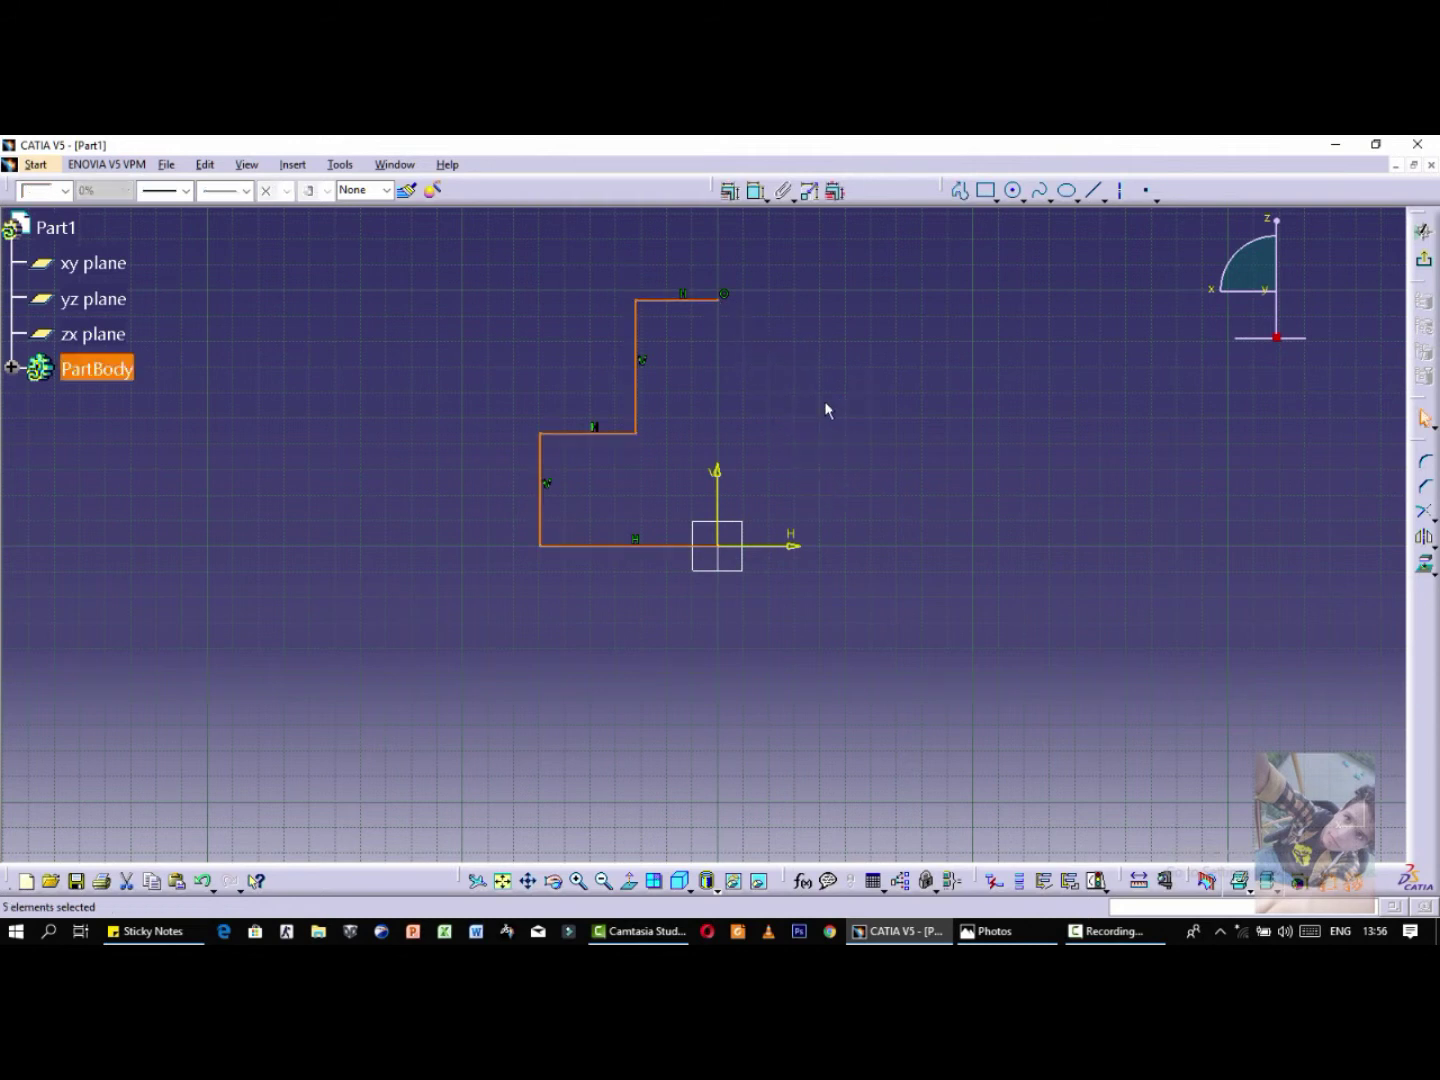
Step: Draw a revolution axis along the sketch's vertical axis, extending beyond both ends of the profile
left_click(1123, 193)
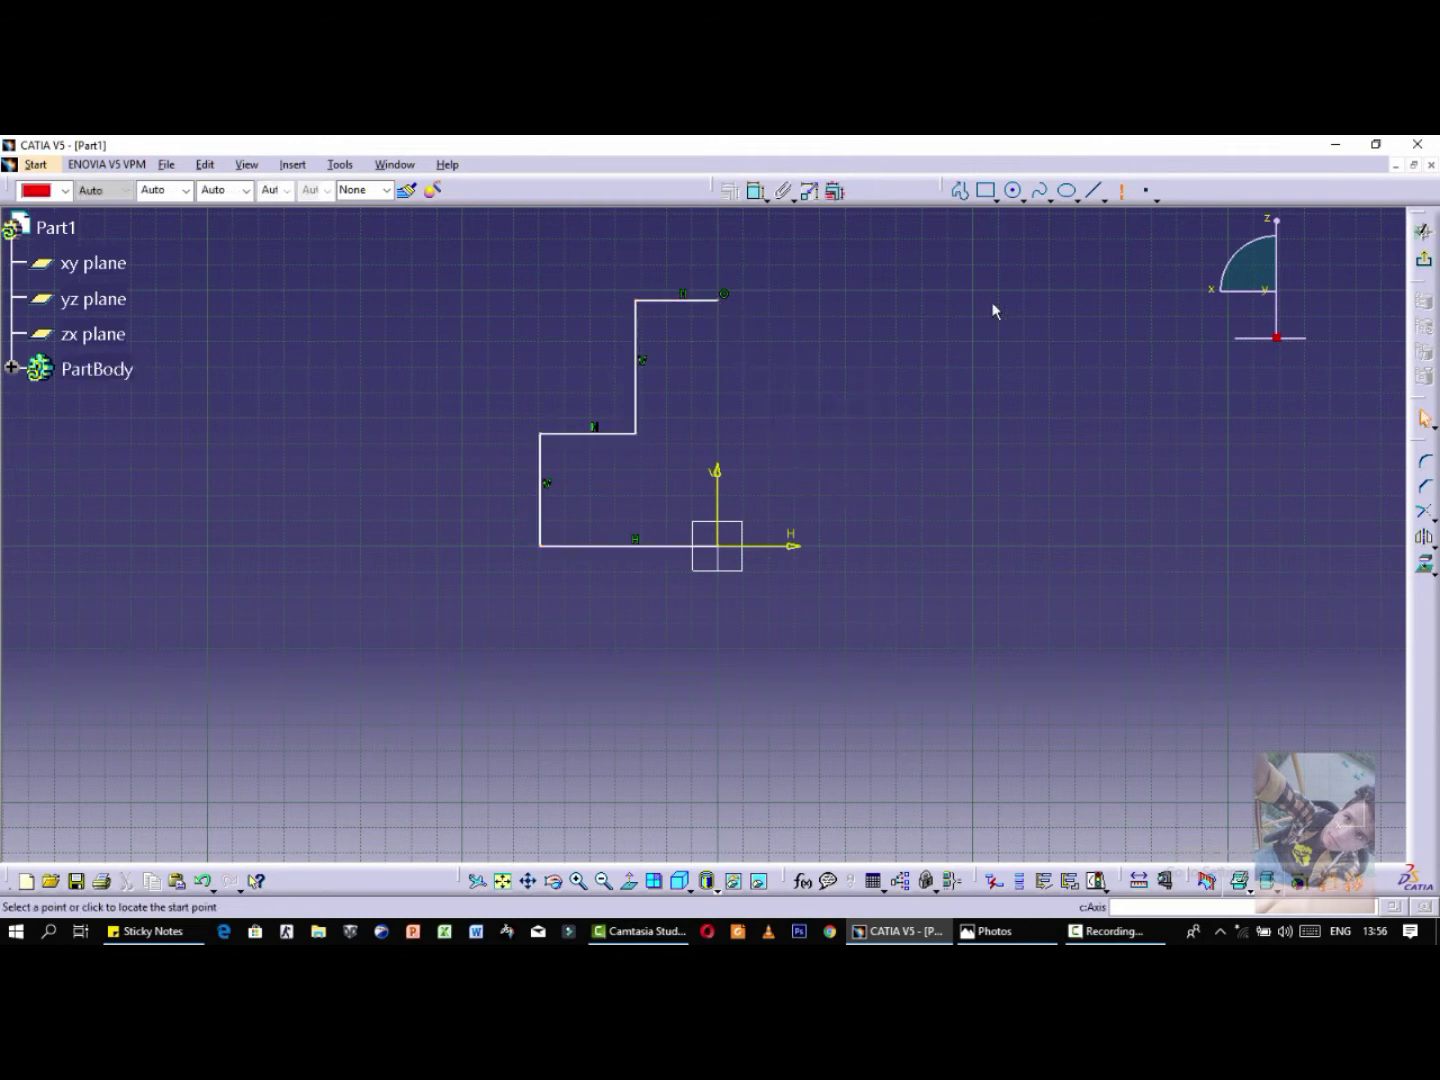
left_click(716, 233)
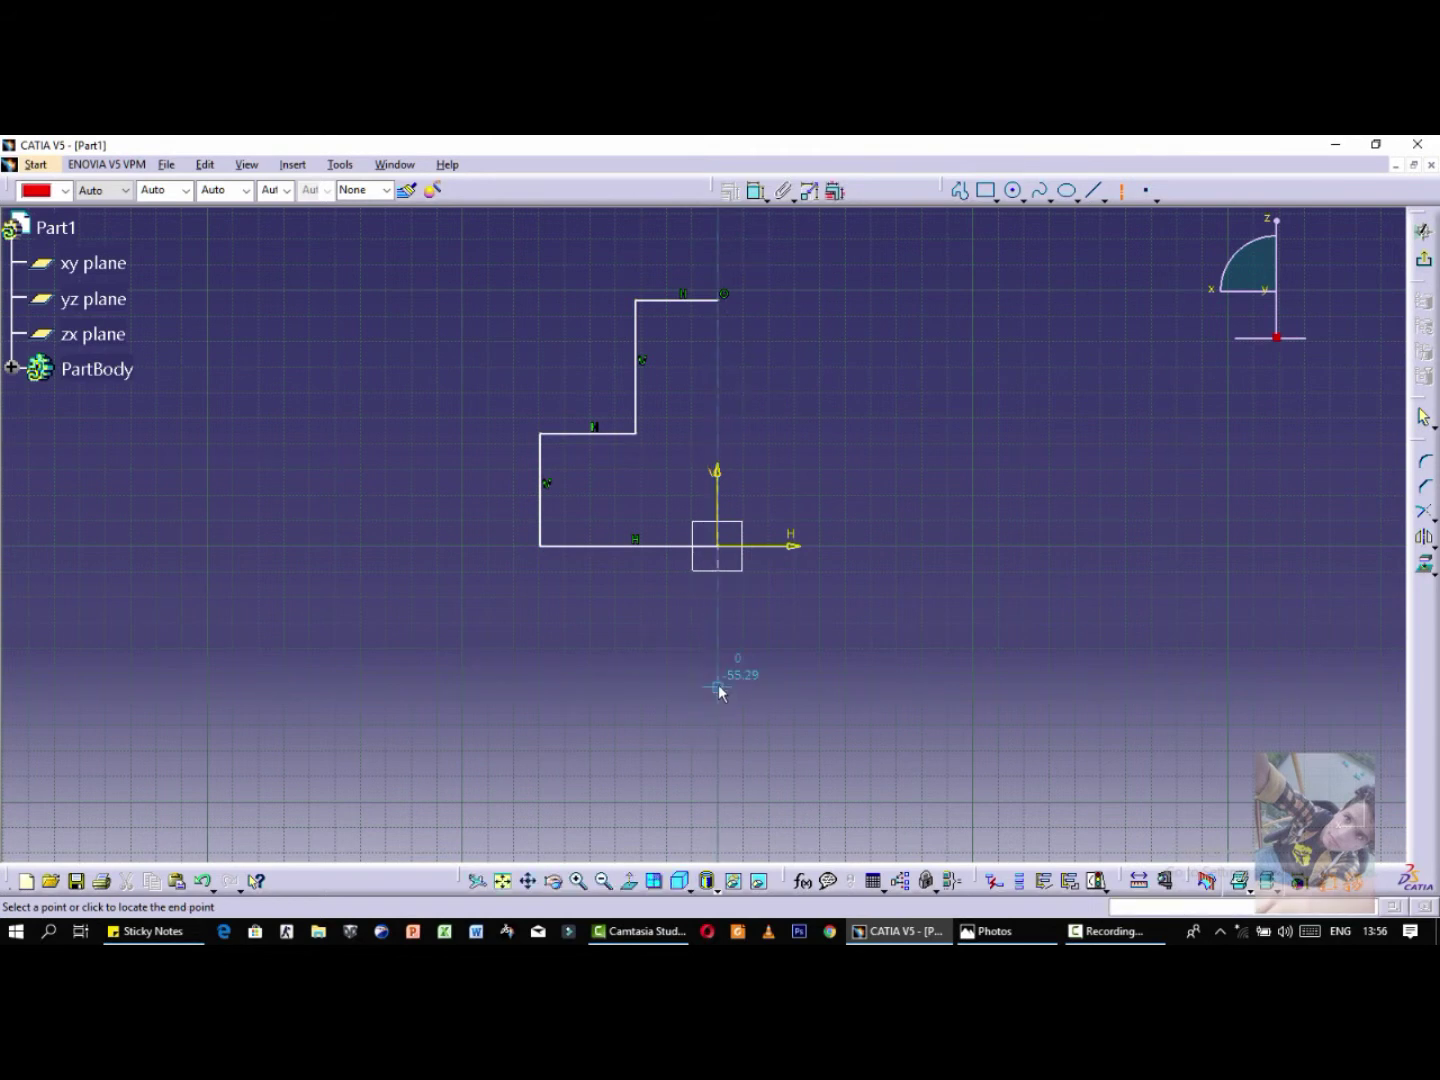
left_click(716, 685)
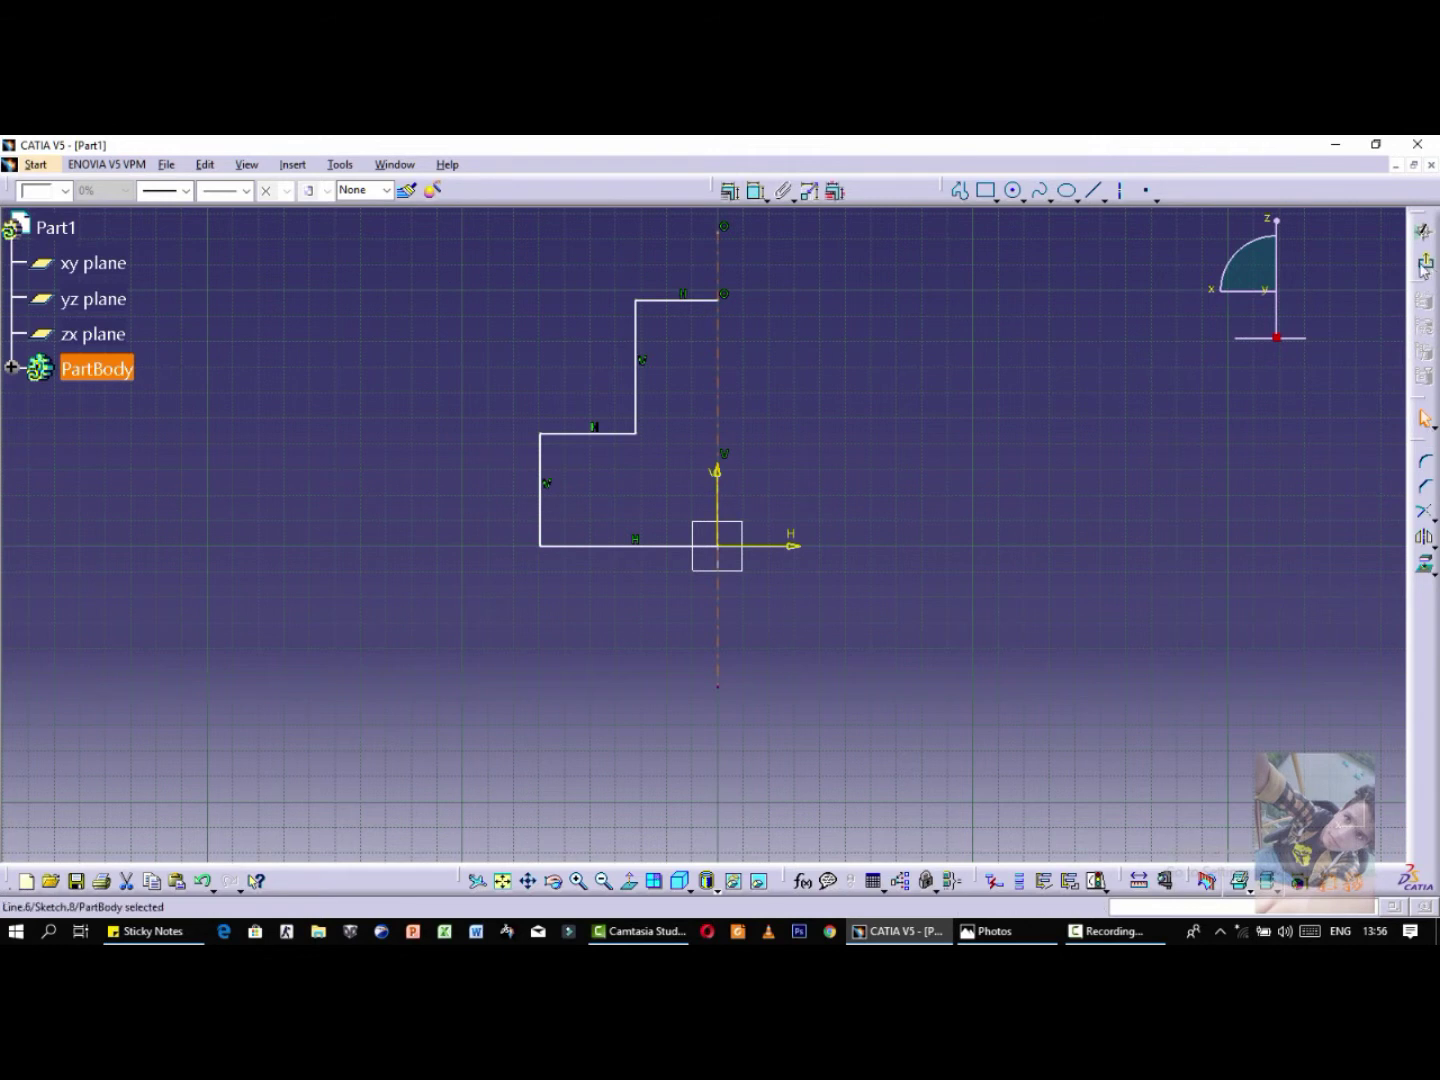
Step: Check the groove in the part drawing in Photos, and delete the profile's small-diameter edge in CATIA
left_click(554, 881)
mouse_move(819, 229)
left_mouse_down()
mouse_move(906, 379)
mouse_move(887, 537)
mouse_move(939, 723)
mouse_move(953, 717)
mouse_move(832, 758)
mouse_move(855, 758)
mouse_move(707, 843)
left_mouse_up()
mouse_move(800, 372)
left_mouse_down()
mouse_move(985, 213)
mouse_move(841, 273)
mouse_move(871, 299)
mouse_move(869, 273)
mouse_move(815, 278)
left_mouse_up()
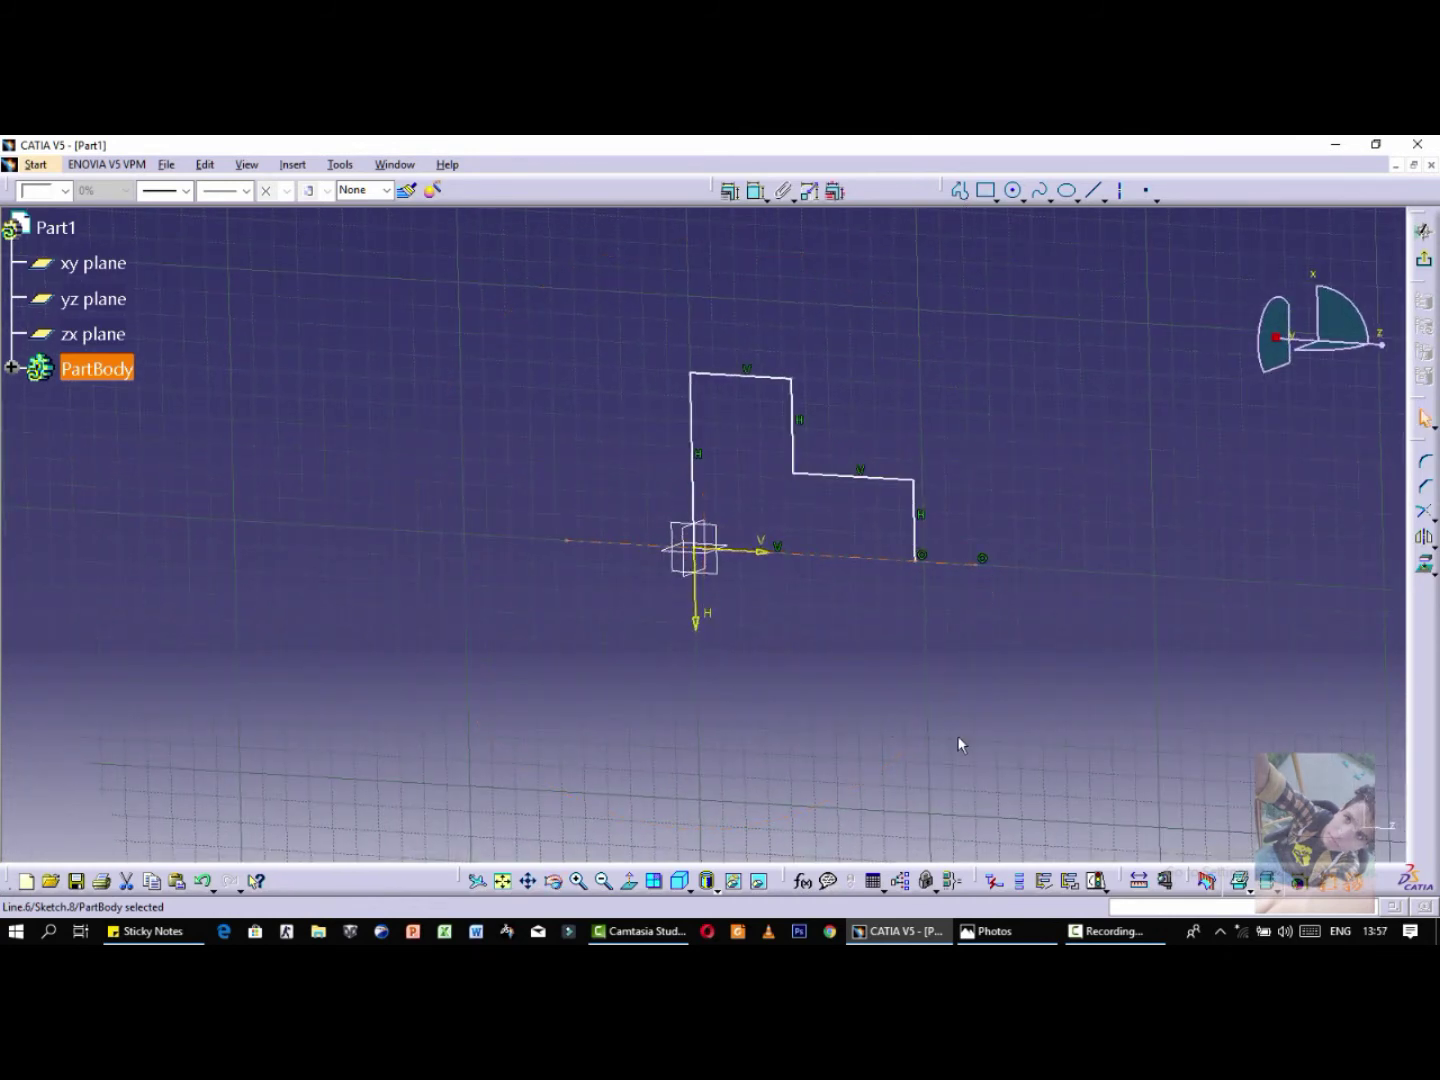
left_click(994, 935)
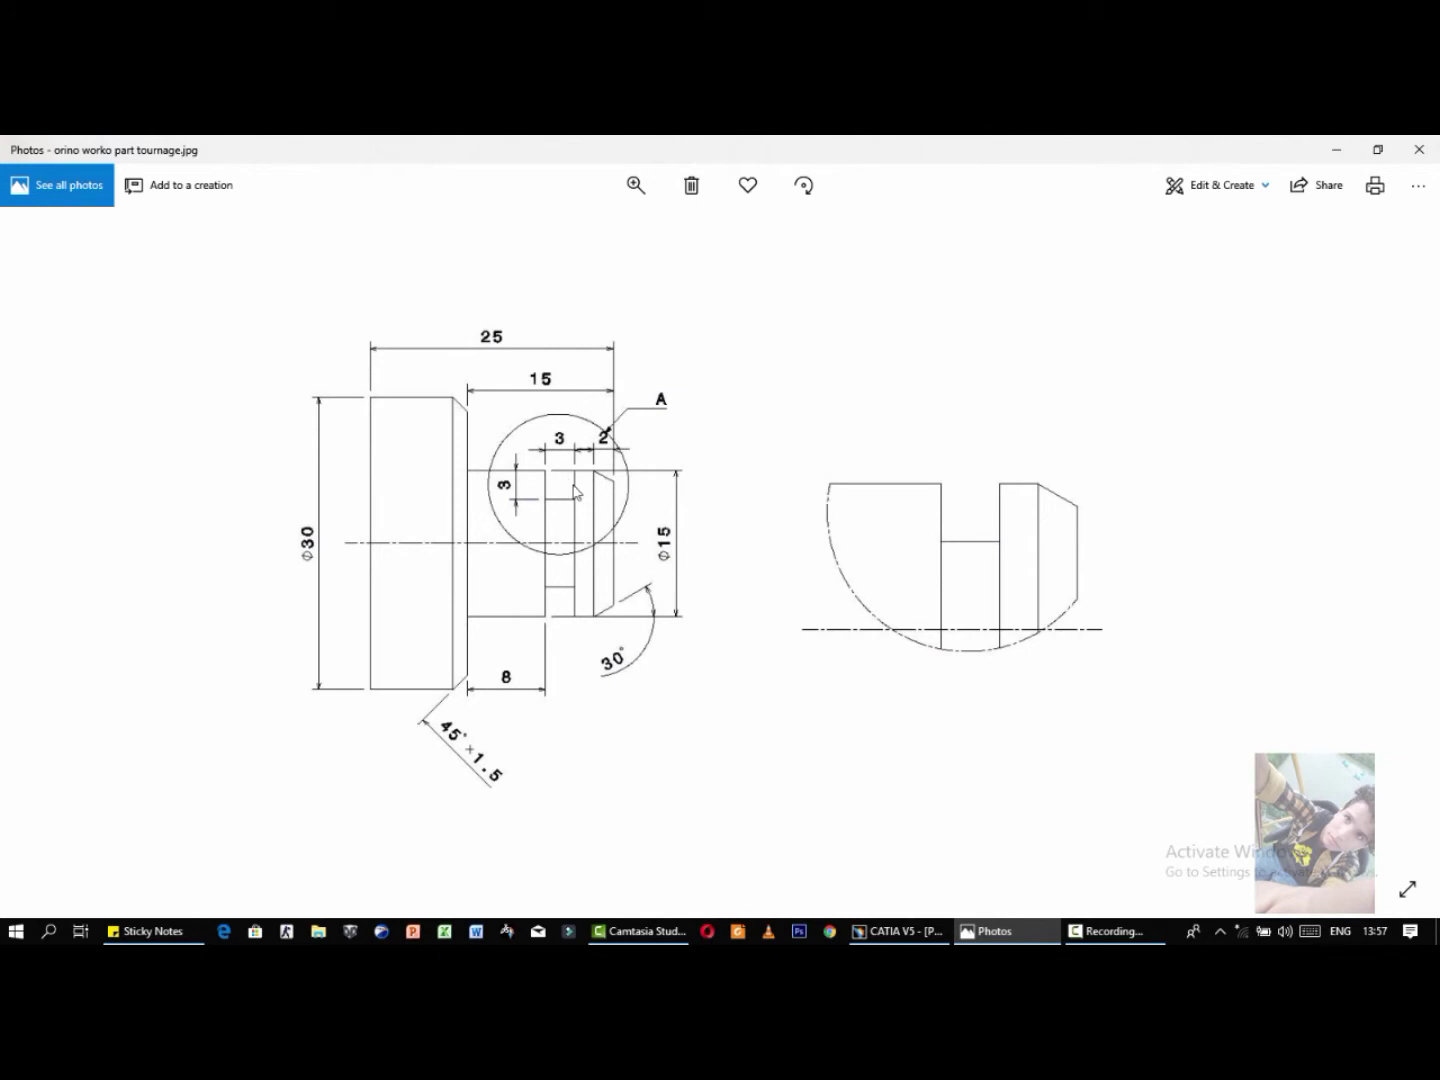
left_click(1337, 148)
left_click(859, 477)
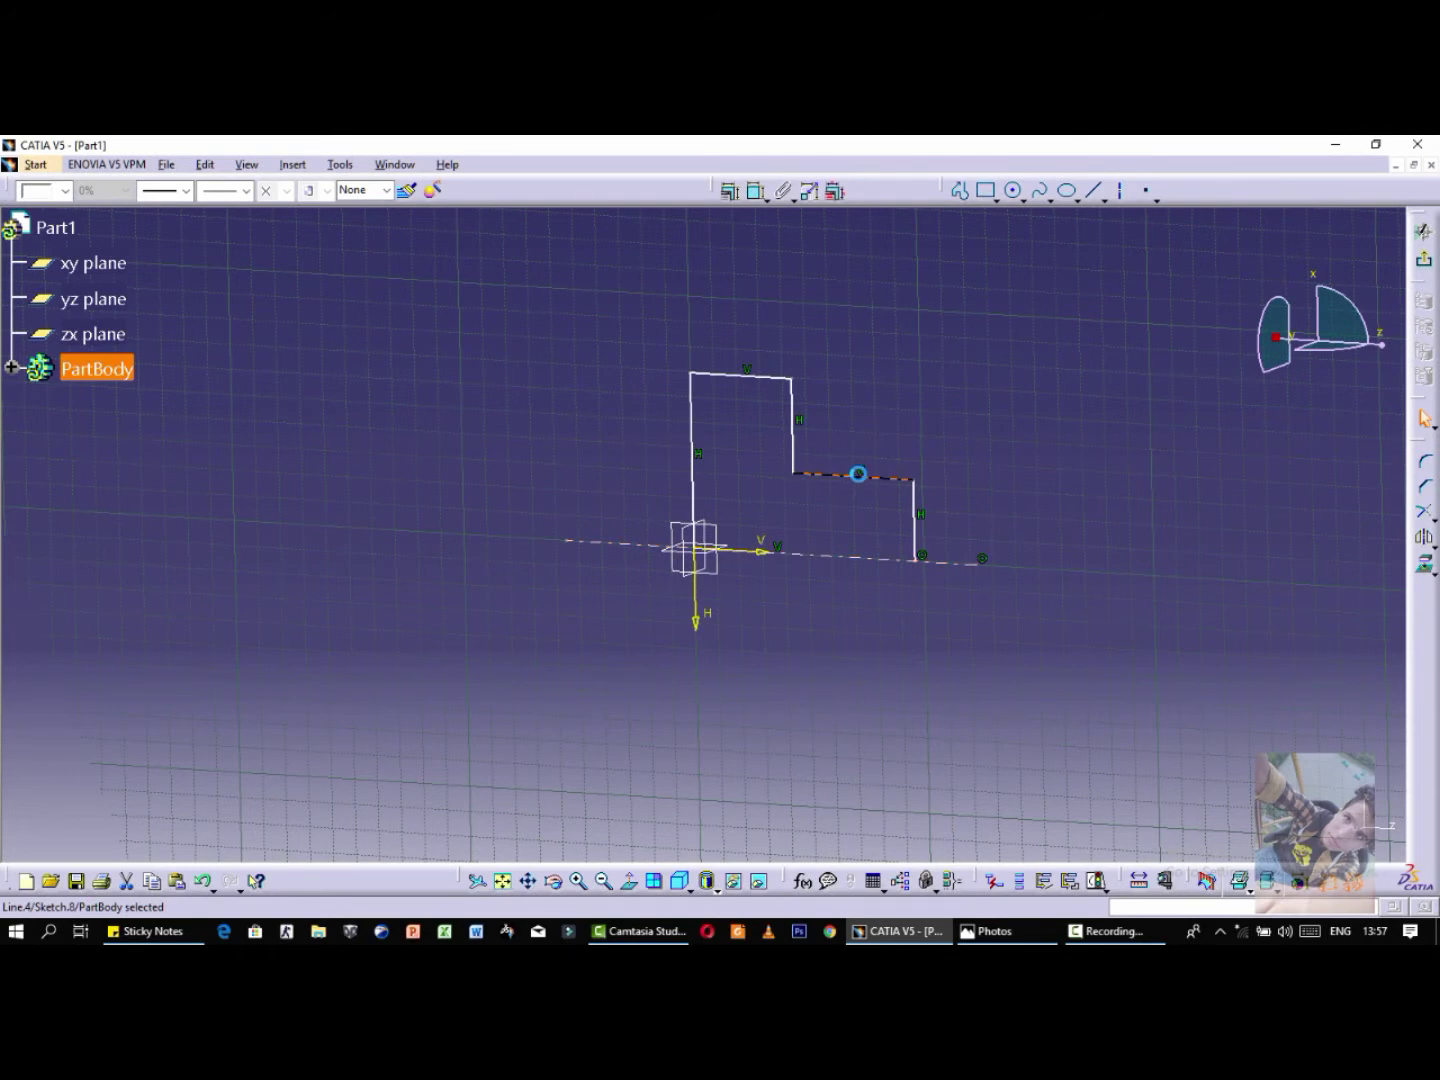
key("Delete")
Step: Redraw the small-diameter edge about 32 mm from the axis, with a narrow rectangular groove starting about 64 mm along it
left_click(961, 192)
left_click(793, 472)
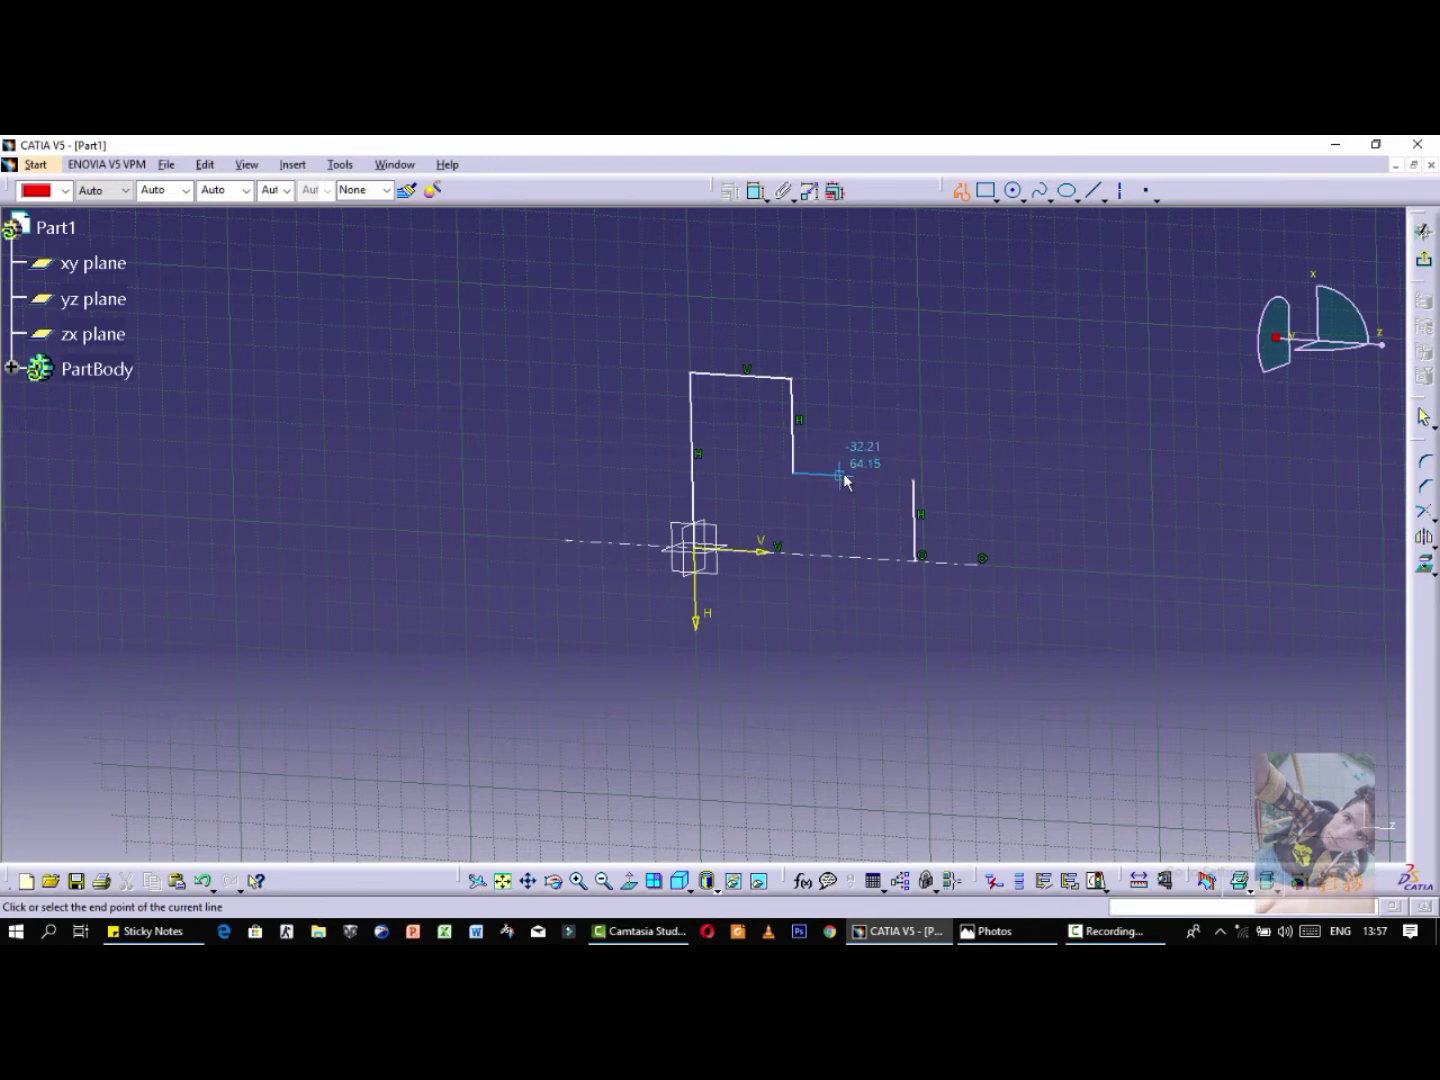
left_click(842, 474)
left_click(861, 480)
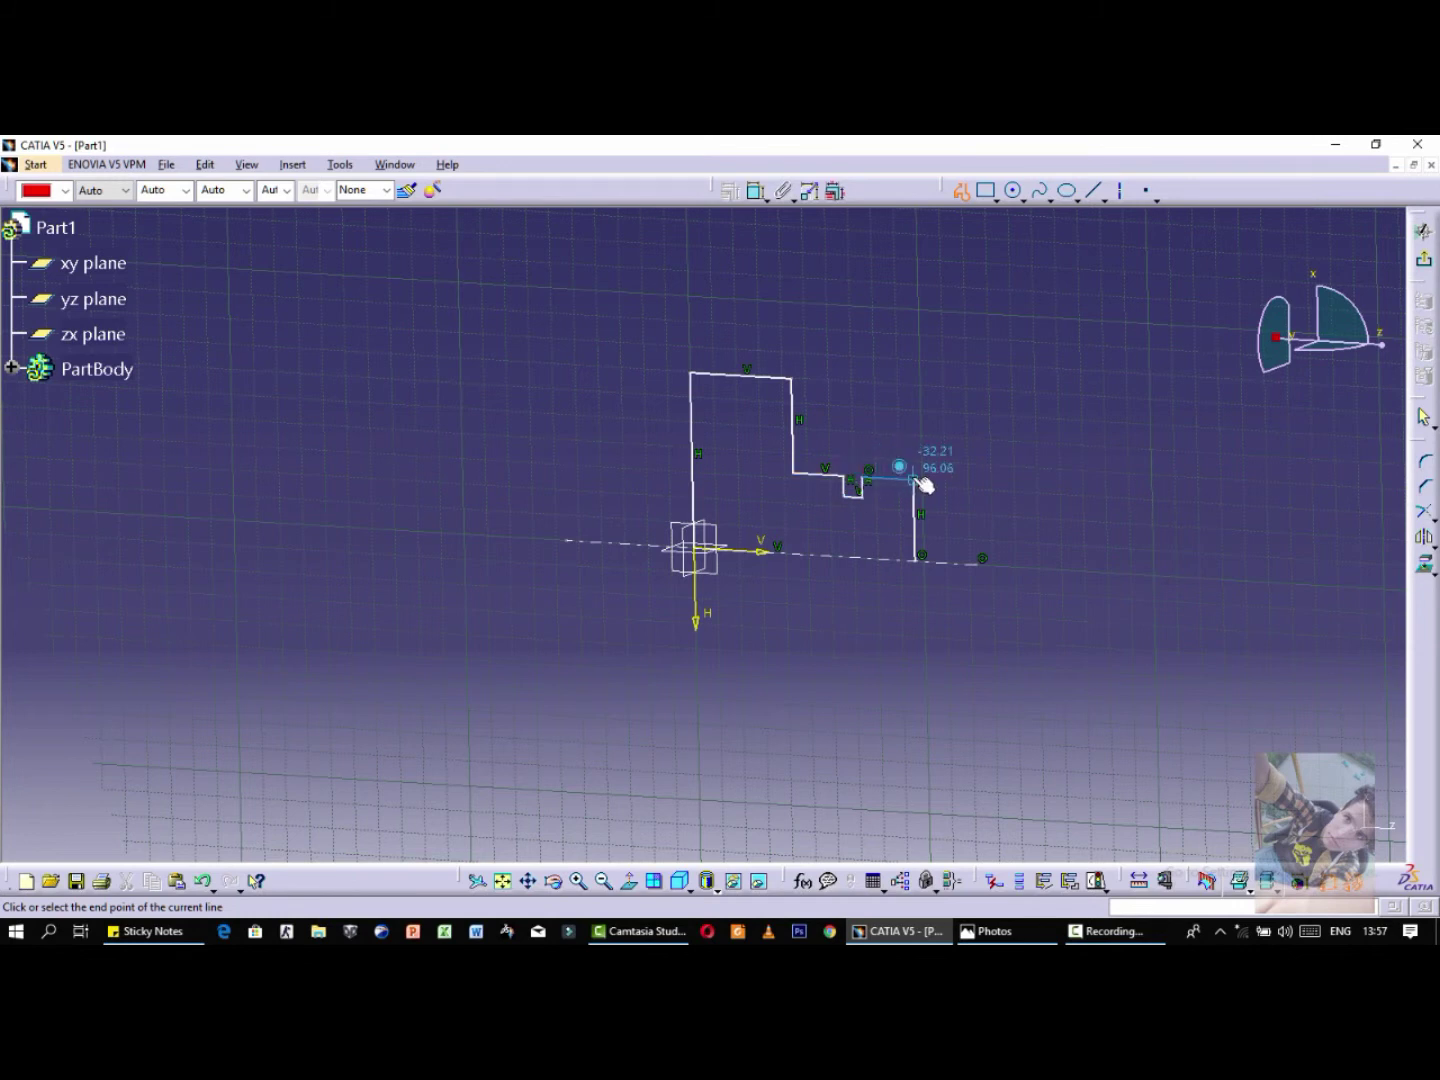
left_click(914, 481)
key("Escape")
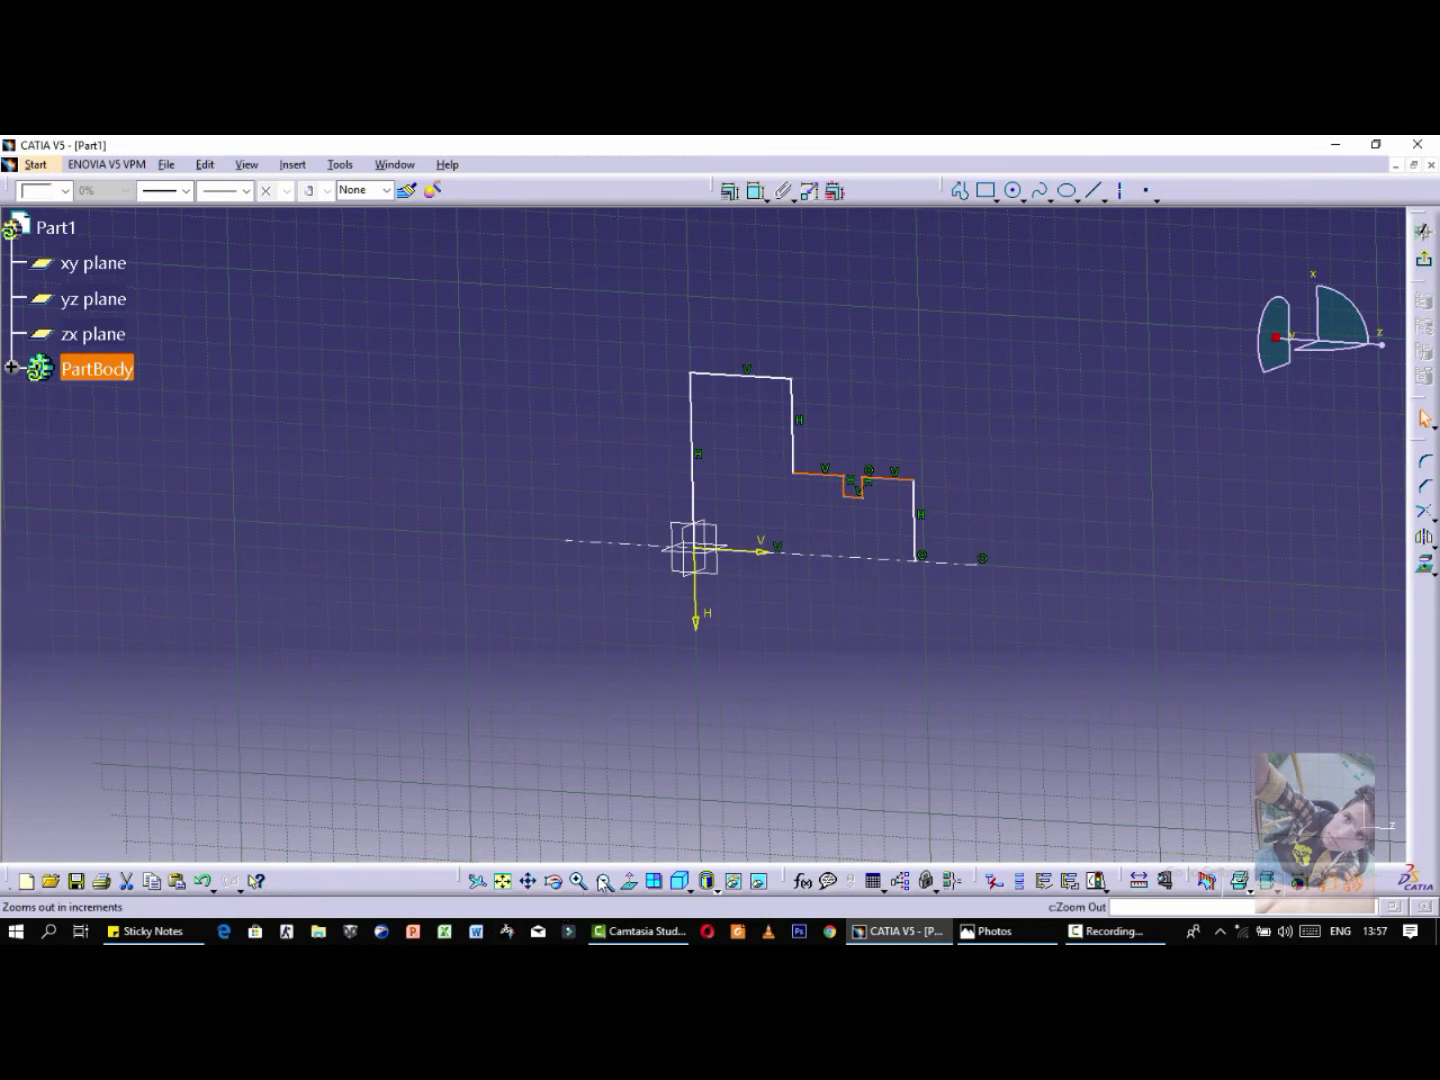
Step: Check the diameters in the part drawing, dimension the profile's small end edge and set its length to 7.5 mm
left_click(554, 880)
mouse_move(765, 725)
left_mouse_down()
mouse_move(955, 698)
mouse_move(845, 739)
mouse_move(797, 727)
mouse_move(932, 691)
left_mouse_up()
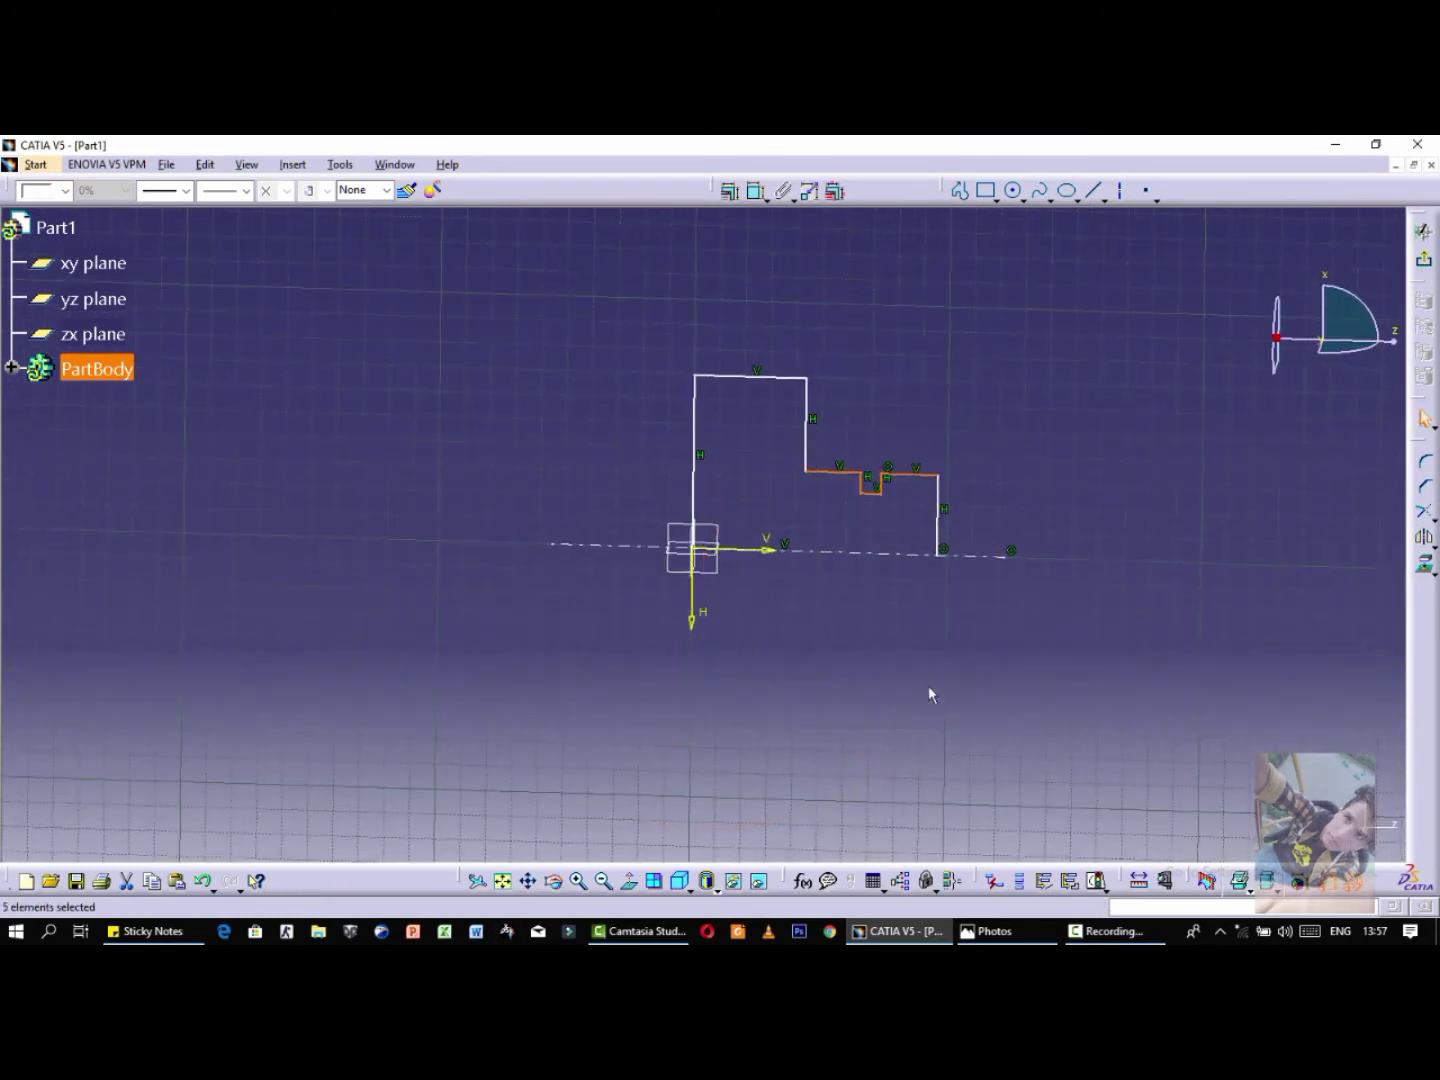
left_click(933, 685)
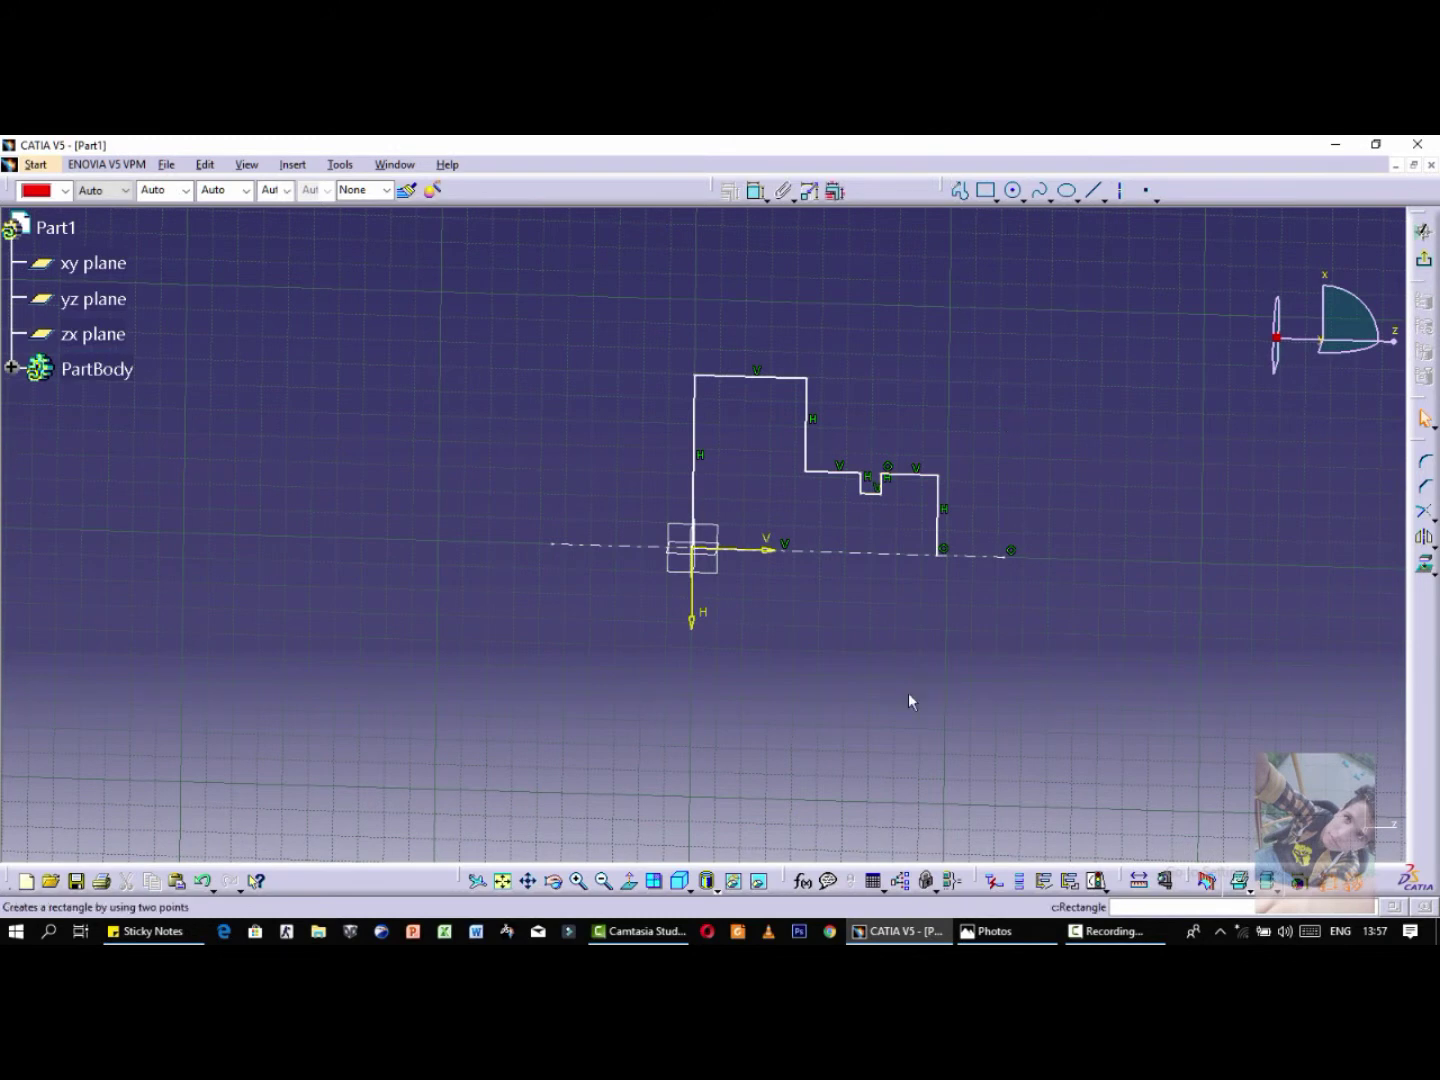
left_click(1000, 933)
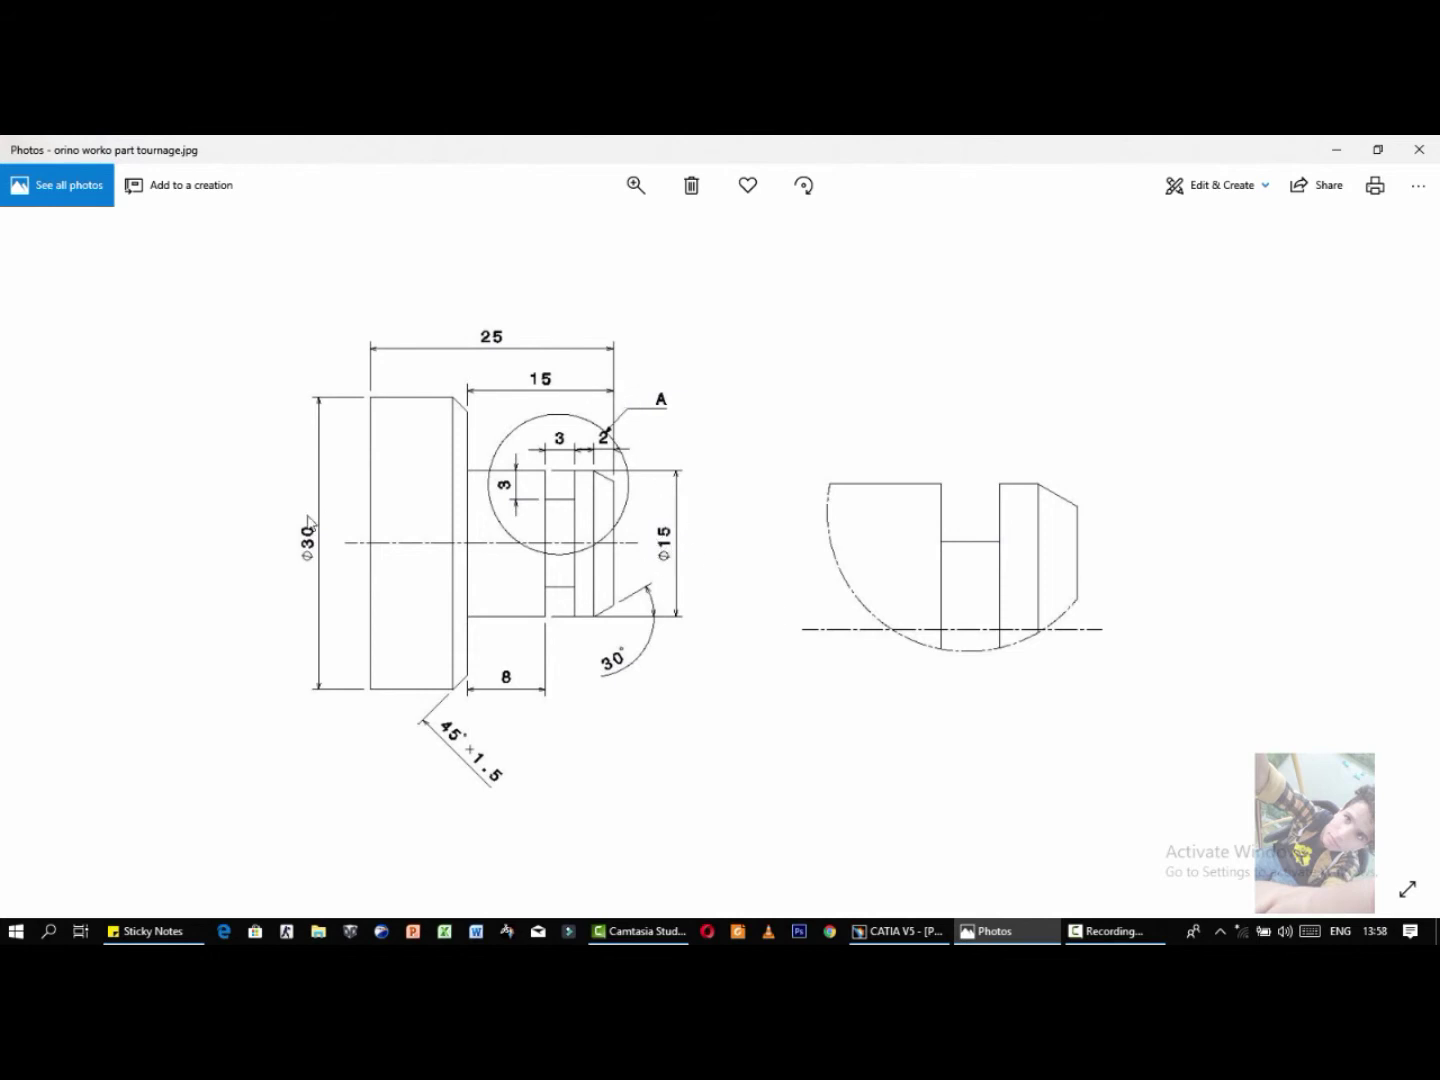
left_click(1337, 149)
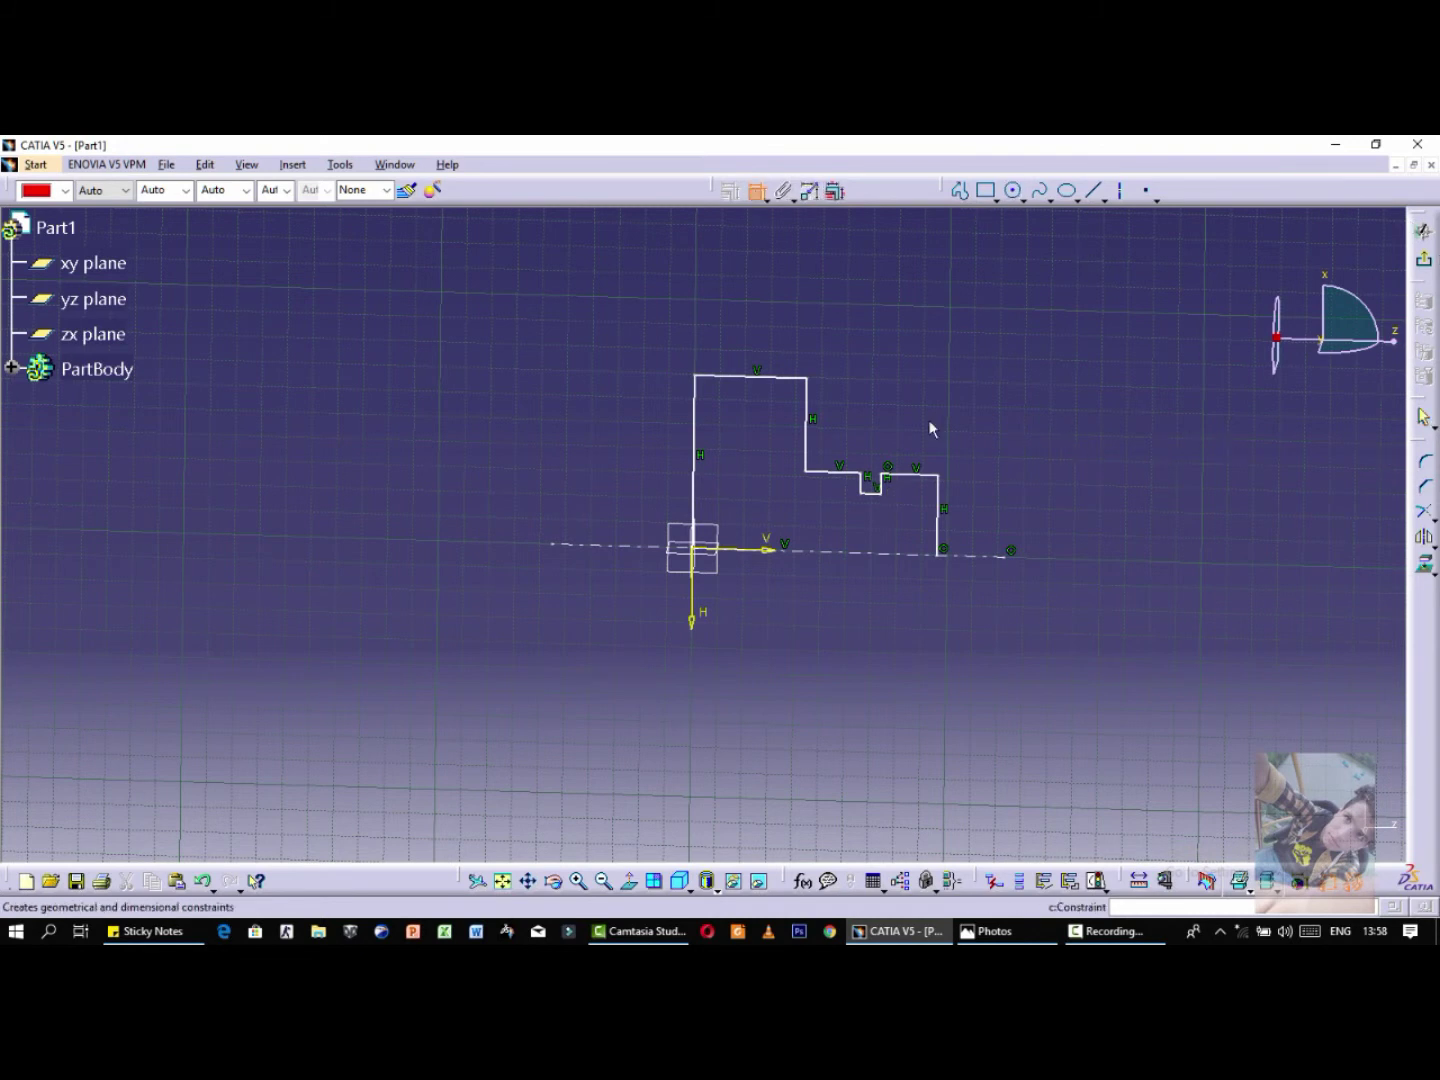
left_click(941, 508)
left_click(1074, 511)
double_click(1072, 511)
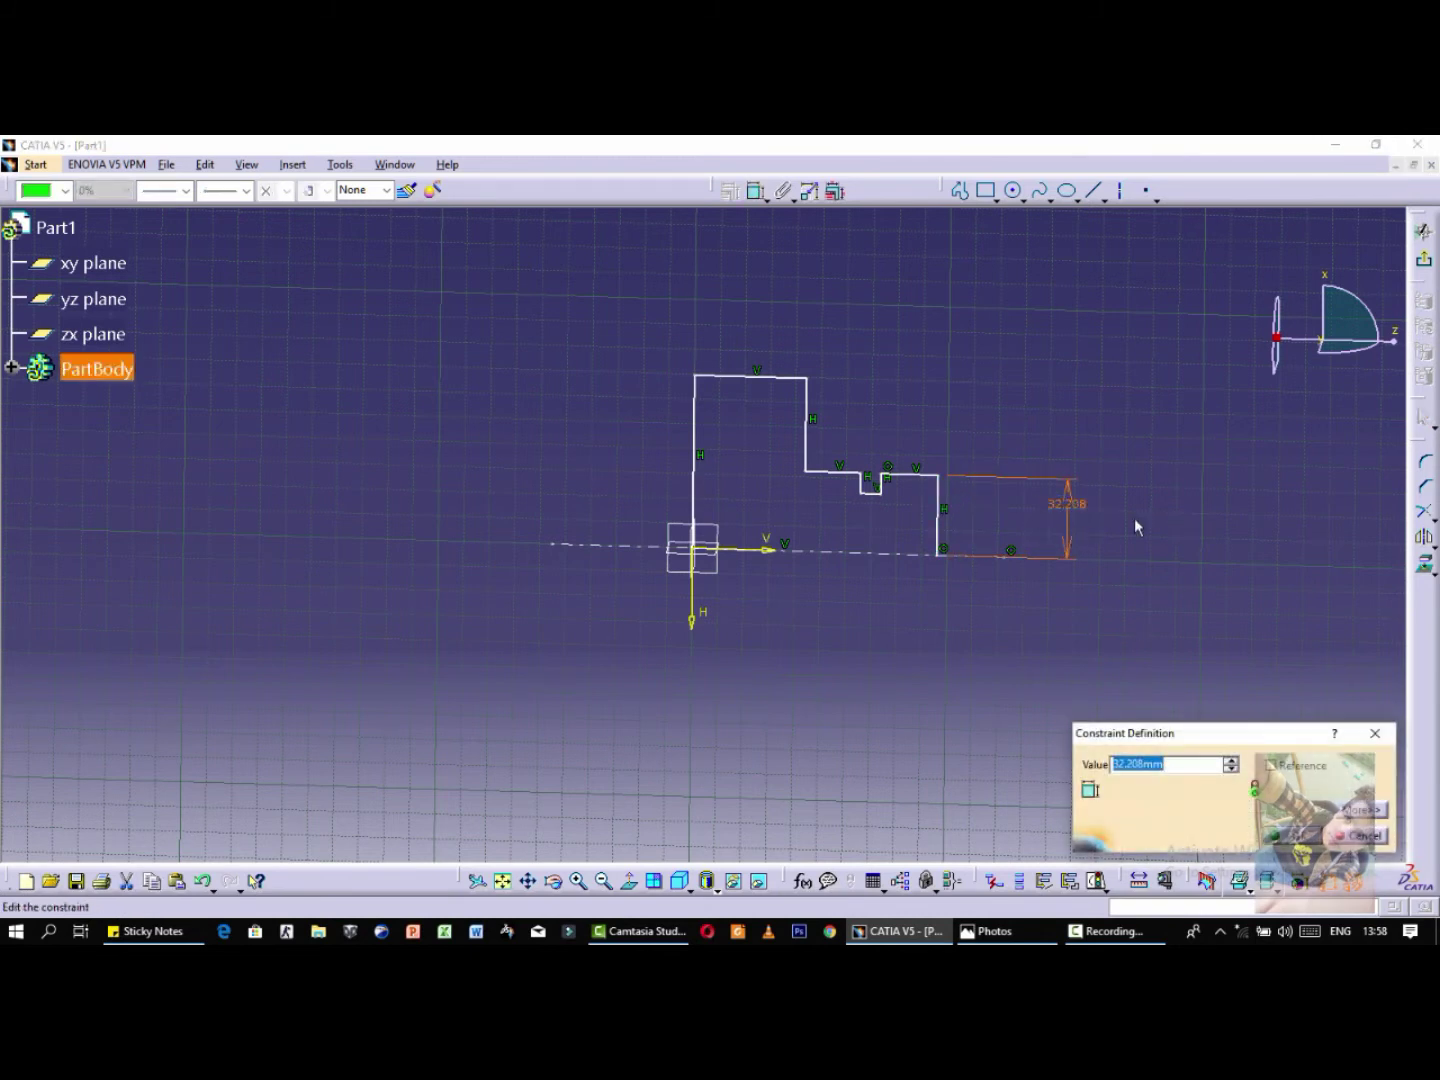
type("4")
key("Return")
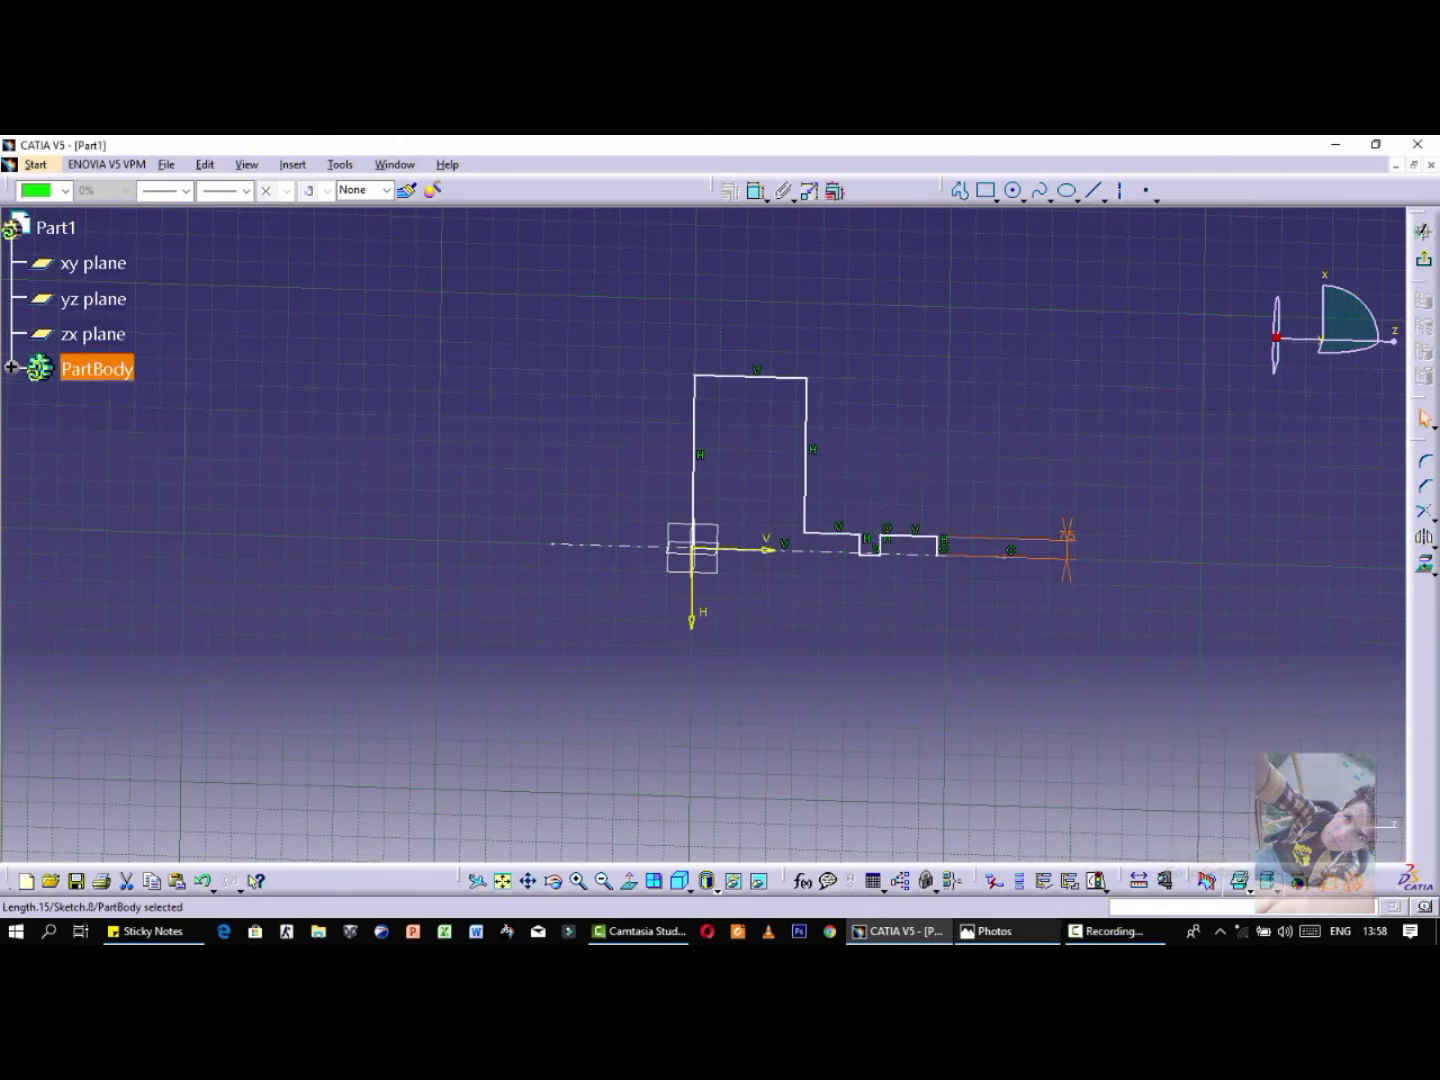
Step: Check the groove depth in the part drawing, dimension the groove's depth from the small-diameter edge and set it to 3 mm
left_click(1000, 932)
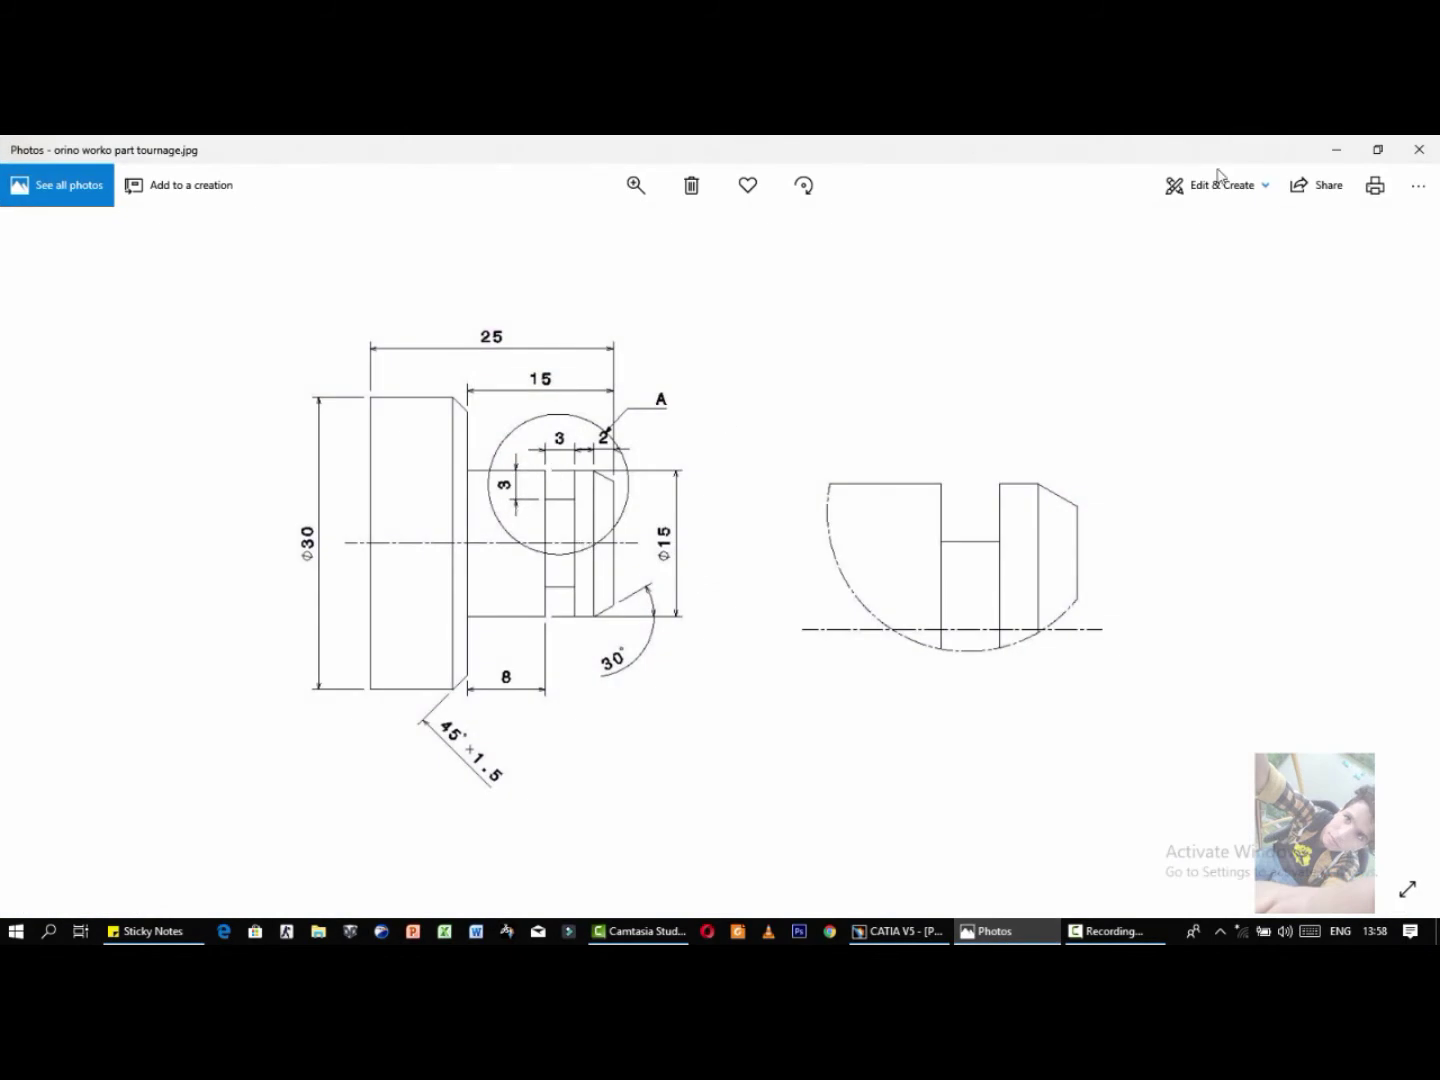
left_click(1336, 148)
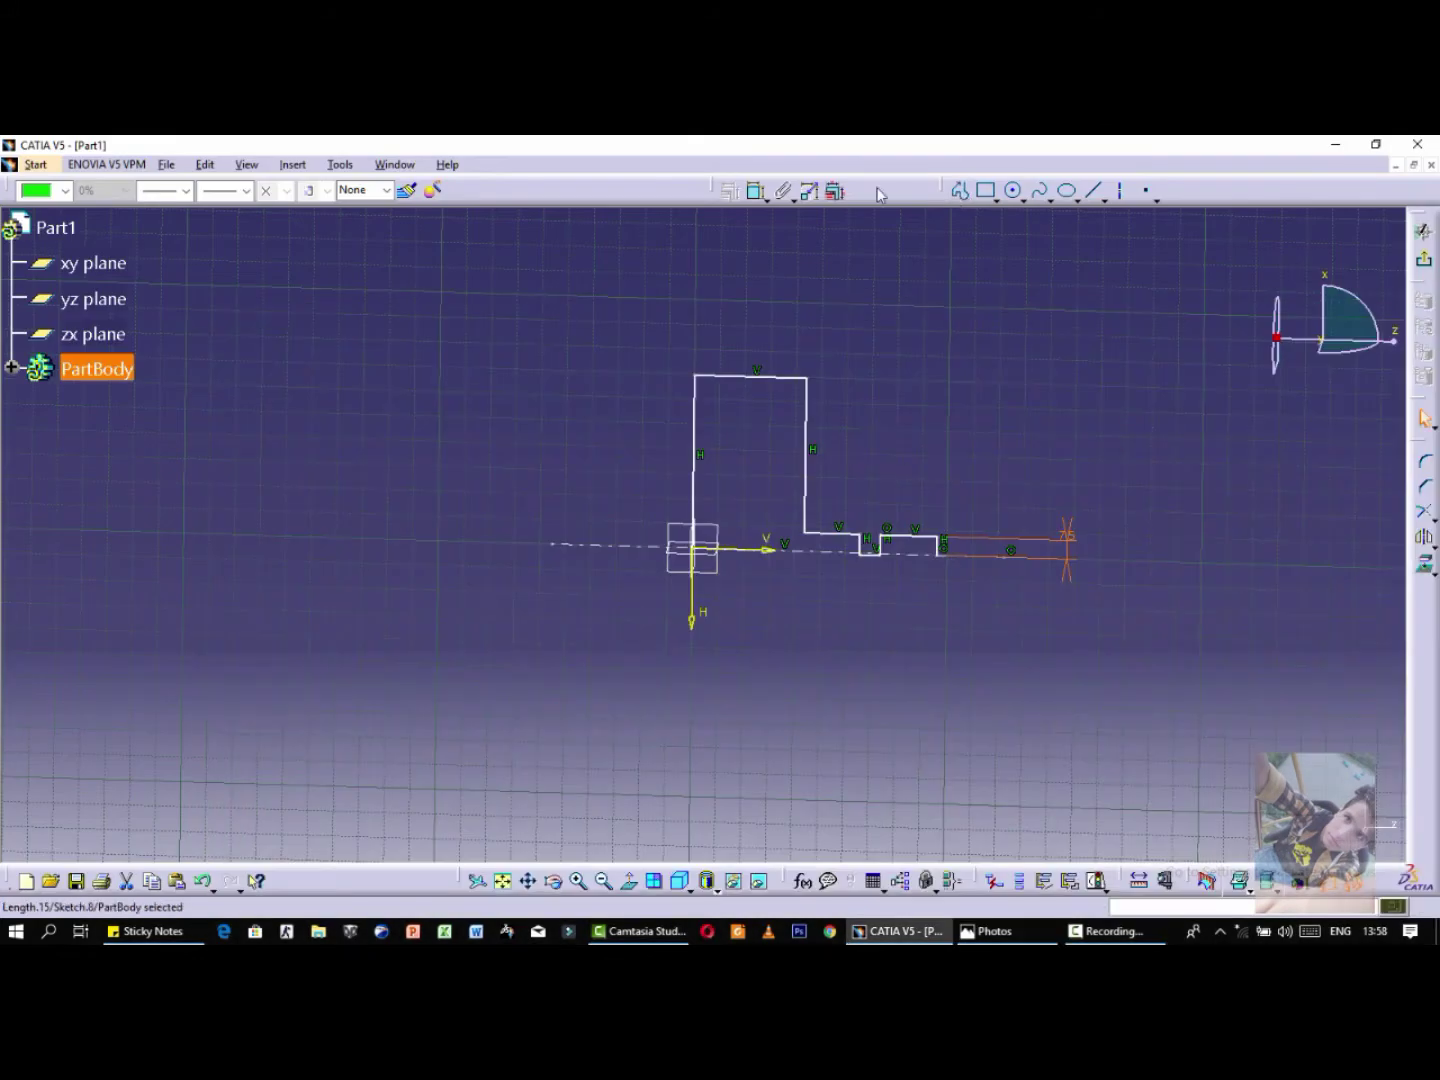
left_click(756, 190)
left_click(848, 536)
left_click(876, 489)
double_click(880, 490)
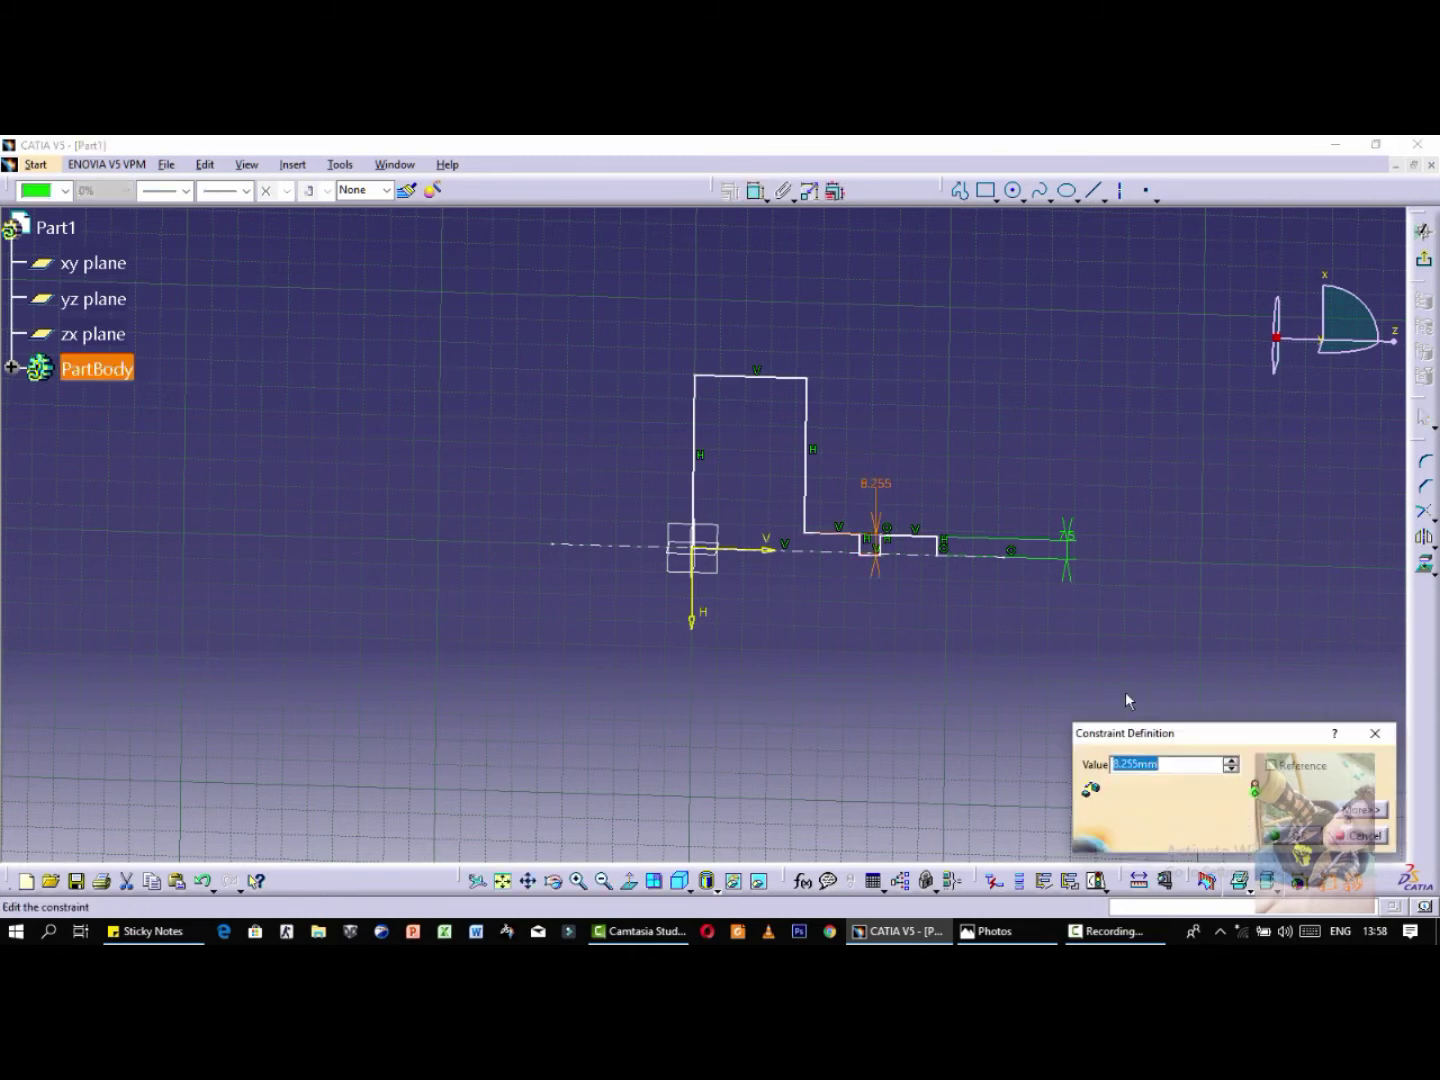
type("3")
key("Return")
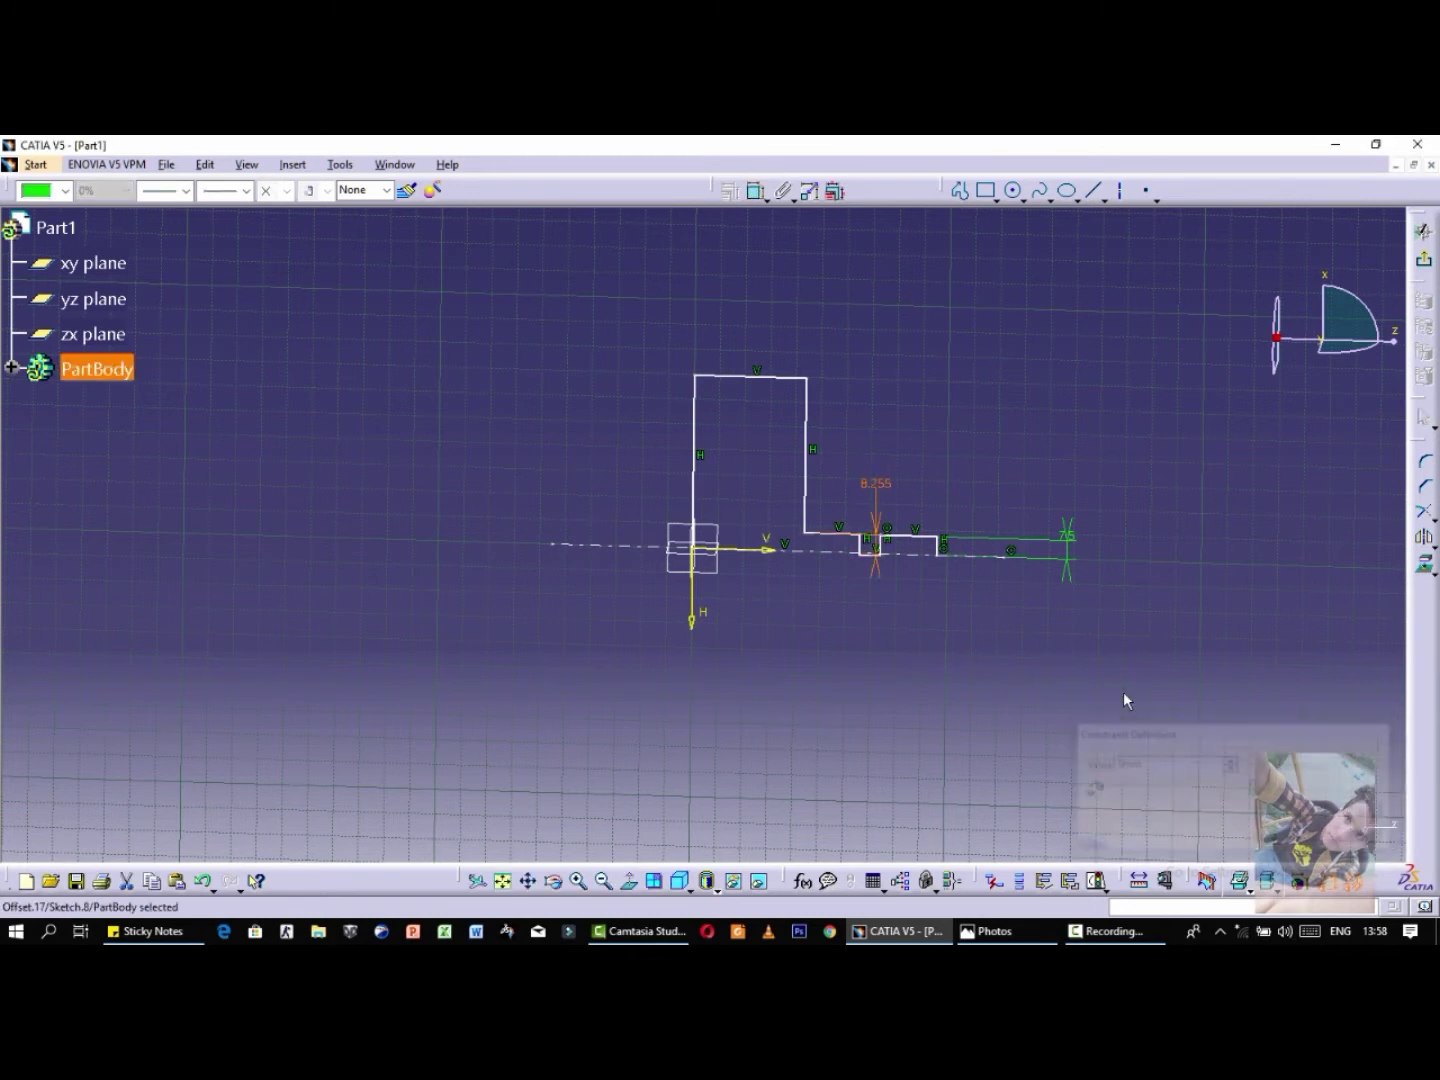
Step: Dimension the distance from the large-diameter edge to the axis and set it to 15 mm
left_click(755, 190)
left_click(733, 378)
left_click(724, 549)
left_click(598, 480)
double_click(598, 475)
type("1")
key("Return")
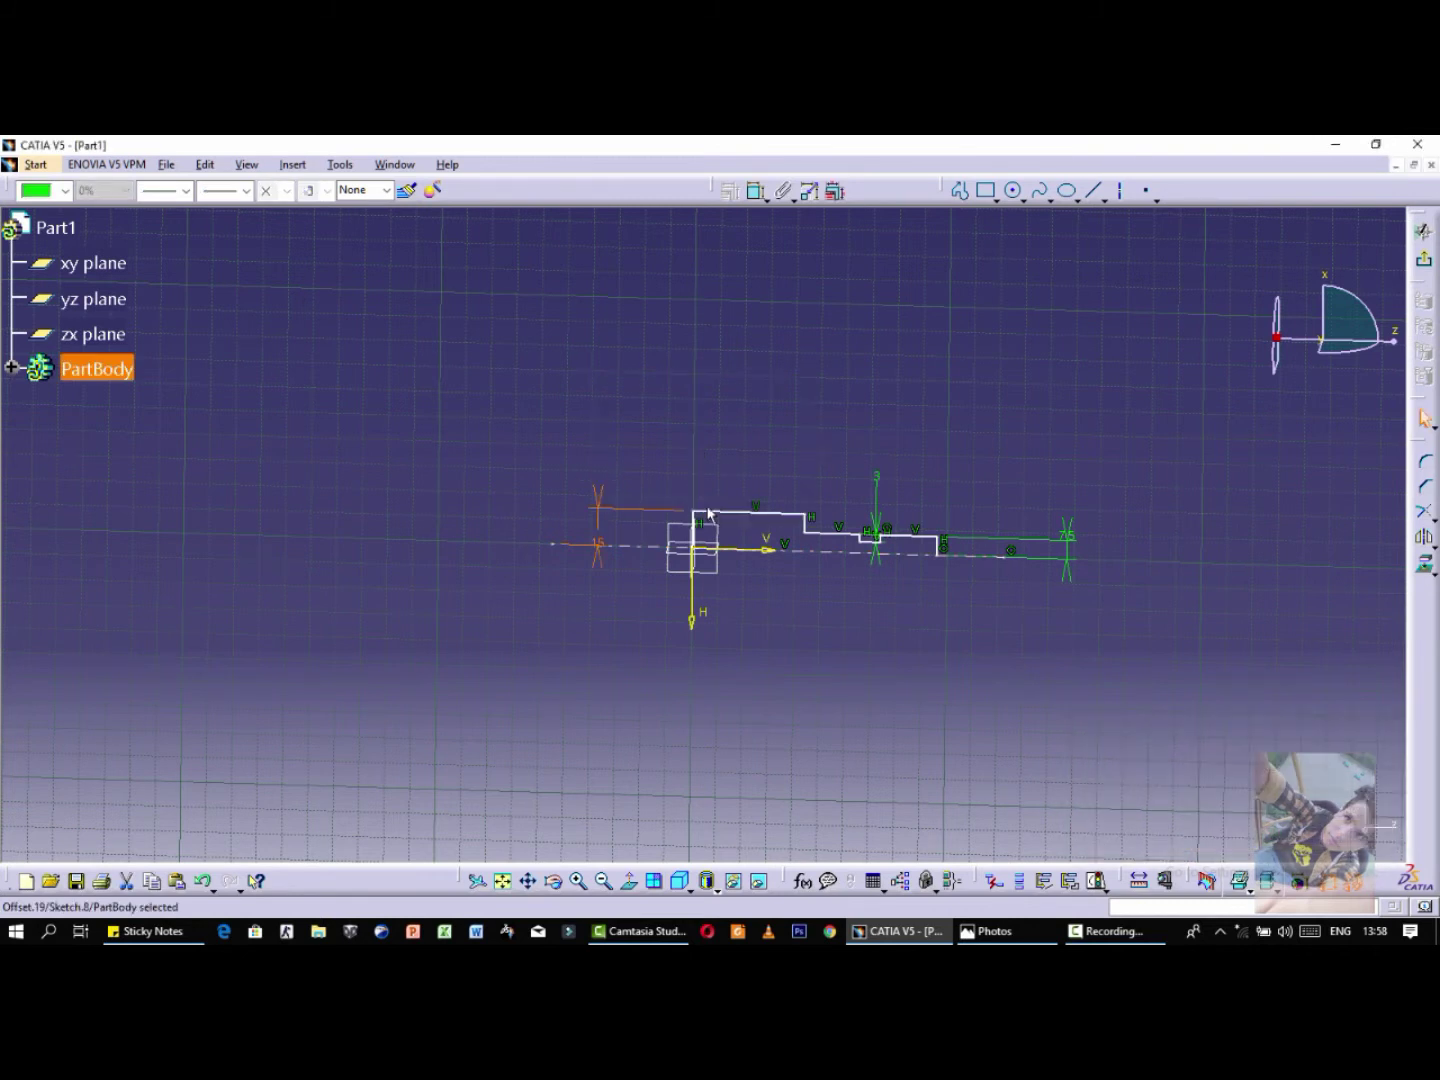
Step: Check the lengths in the part drawing, dimension the width of the large-diameter section and set it to 10 mm
left_click(579, 881)
left_click(580, 884)
middle_click_drag(980, 660, 720, 671)
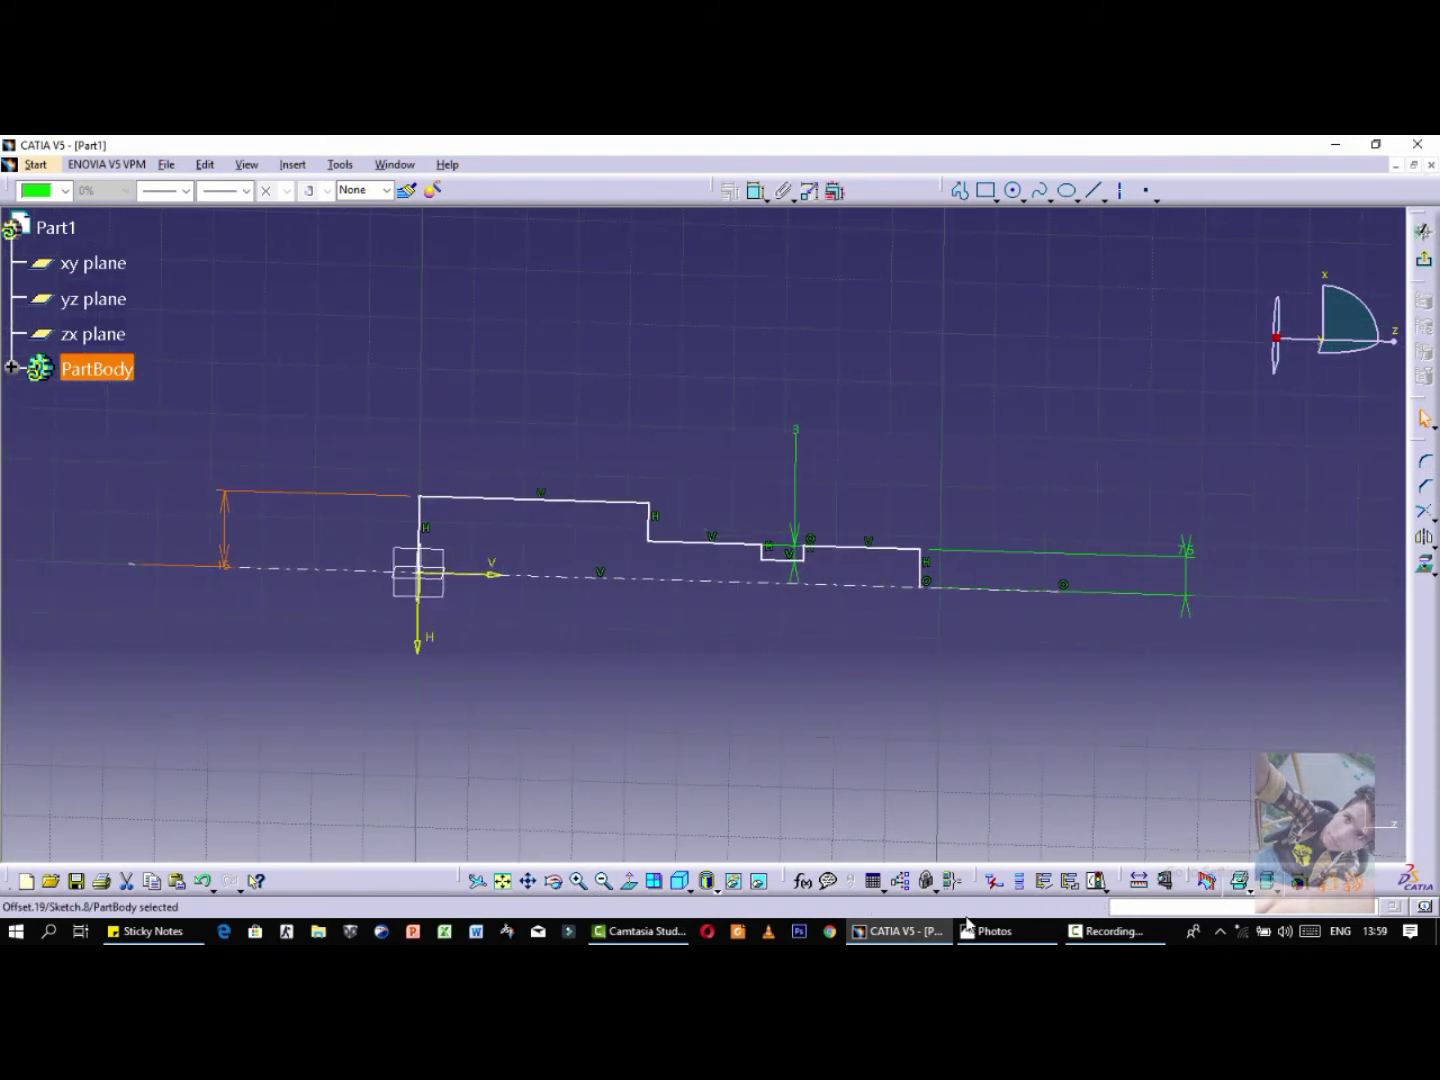
left_click(1005, 938)
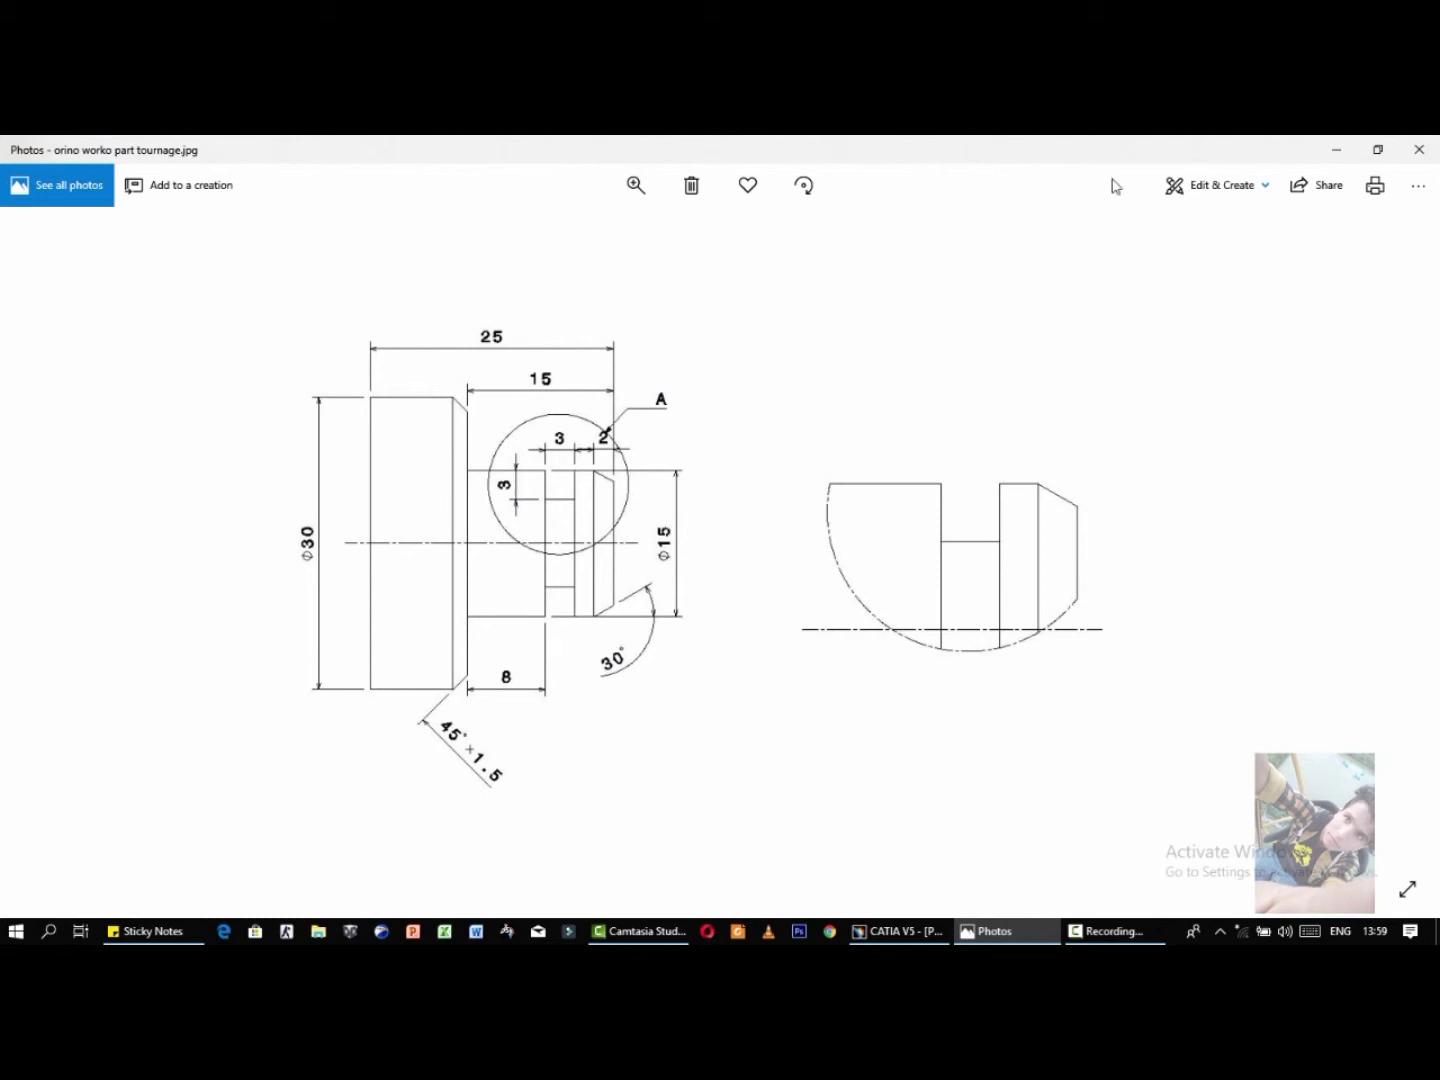
left_click(1337, 148)
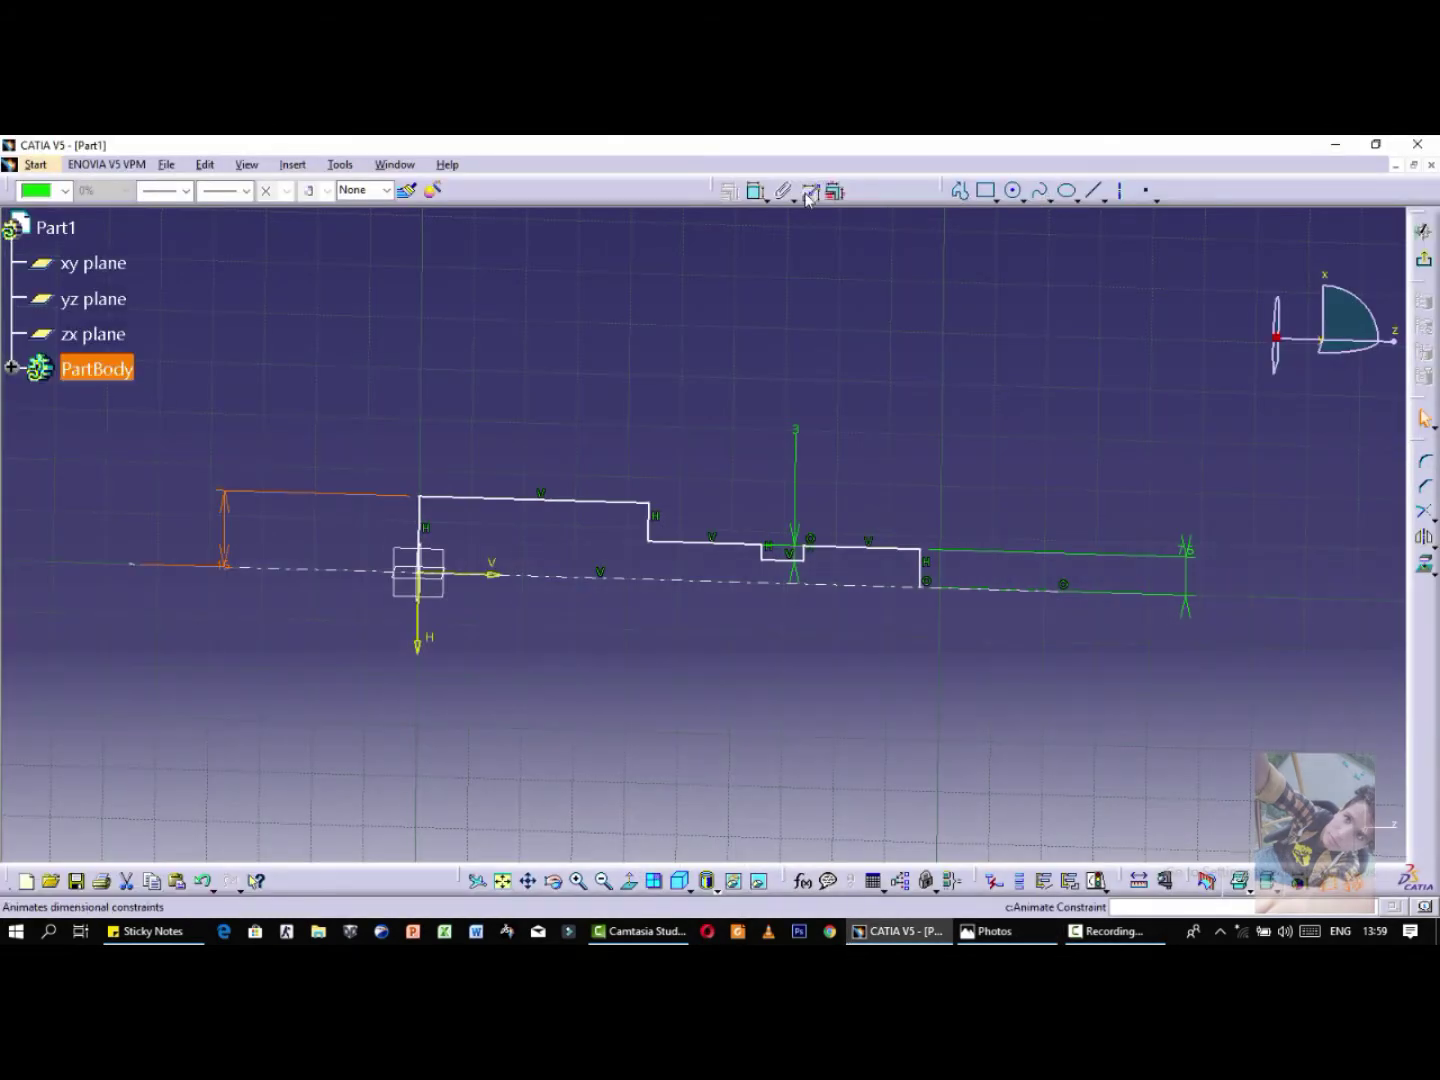
left_click(648, 526)
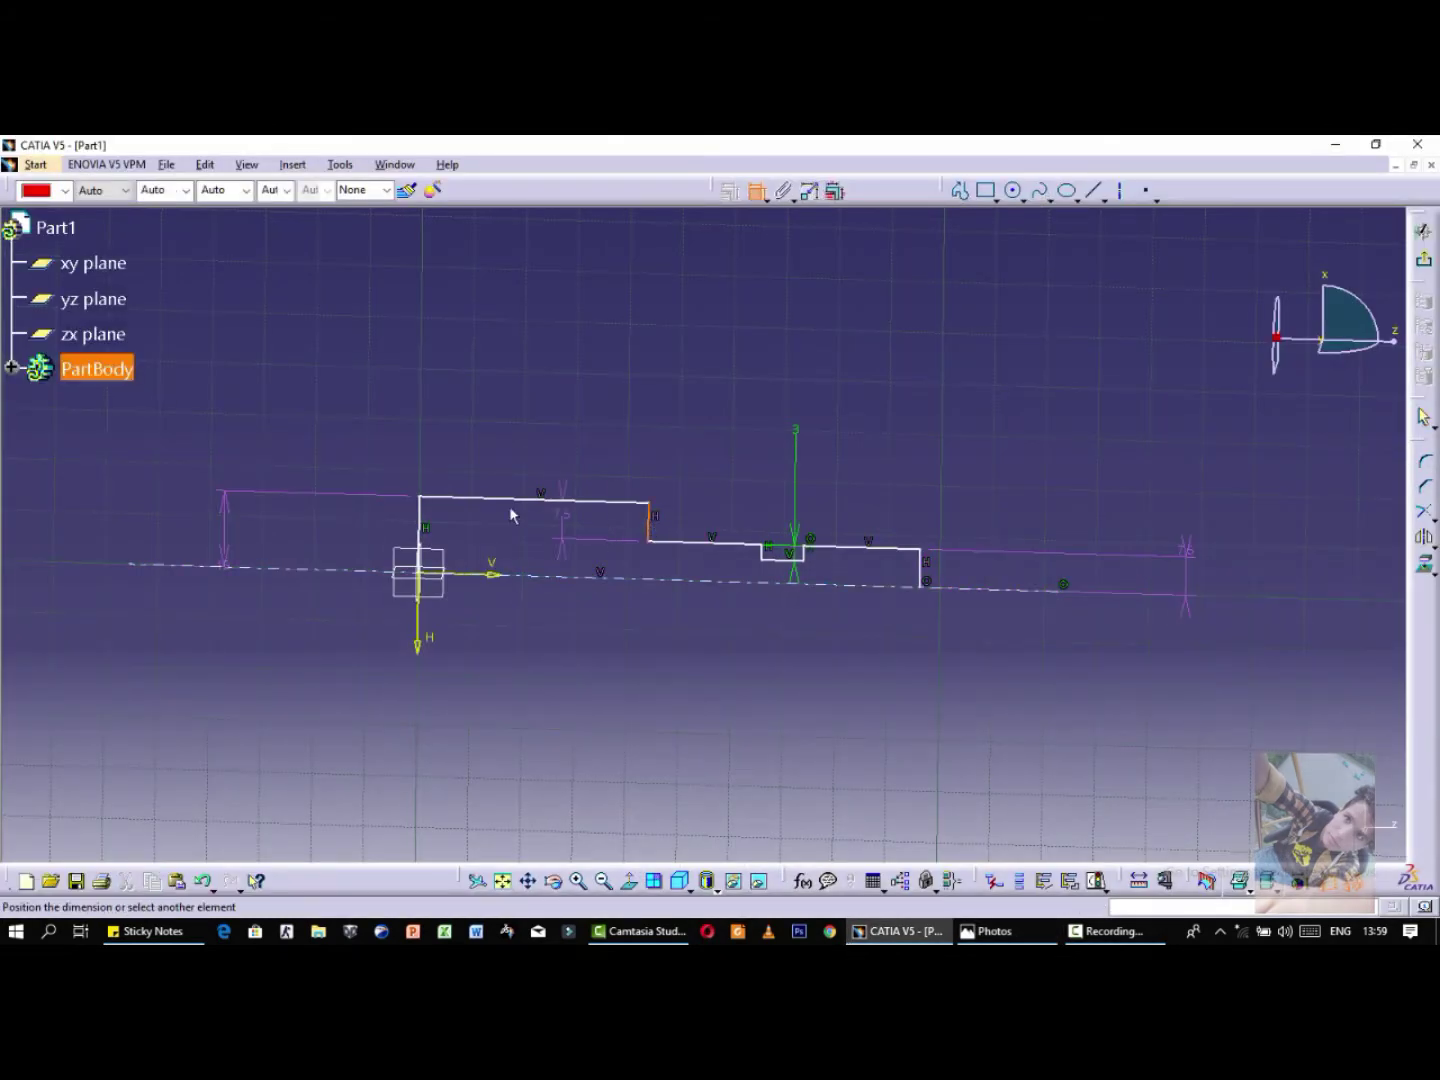
left_click(420, 516)
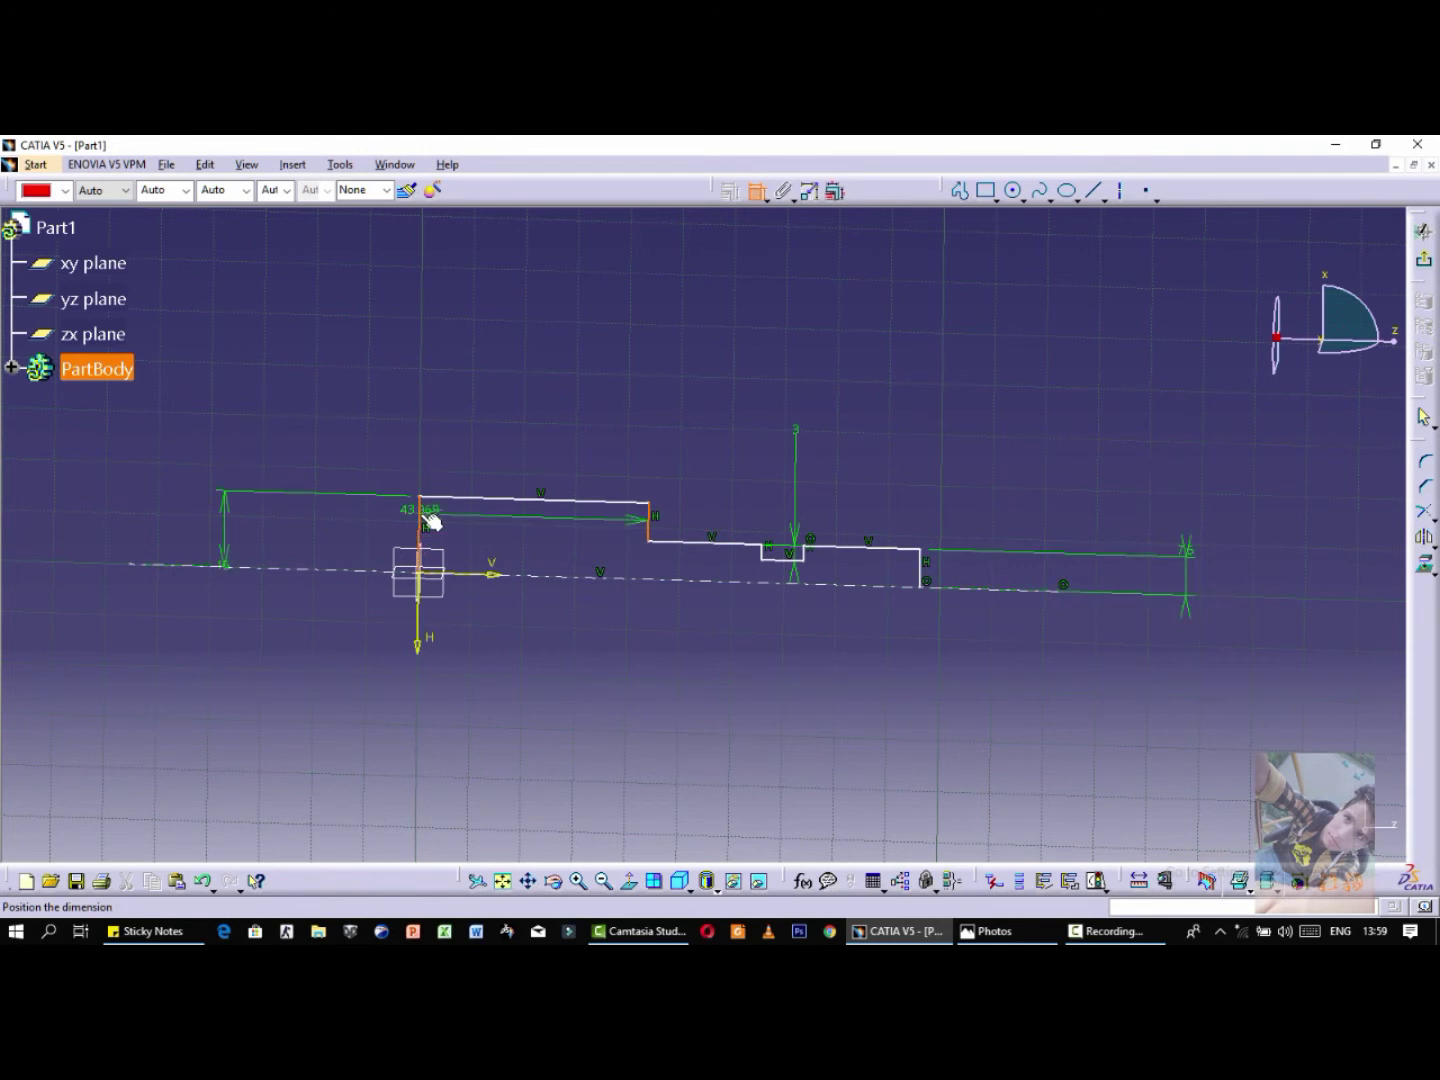
double_click(516, 401)
type("10")
key("Return")
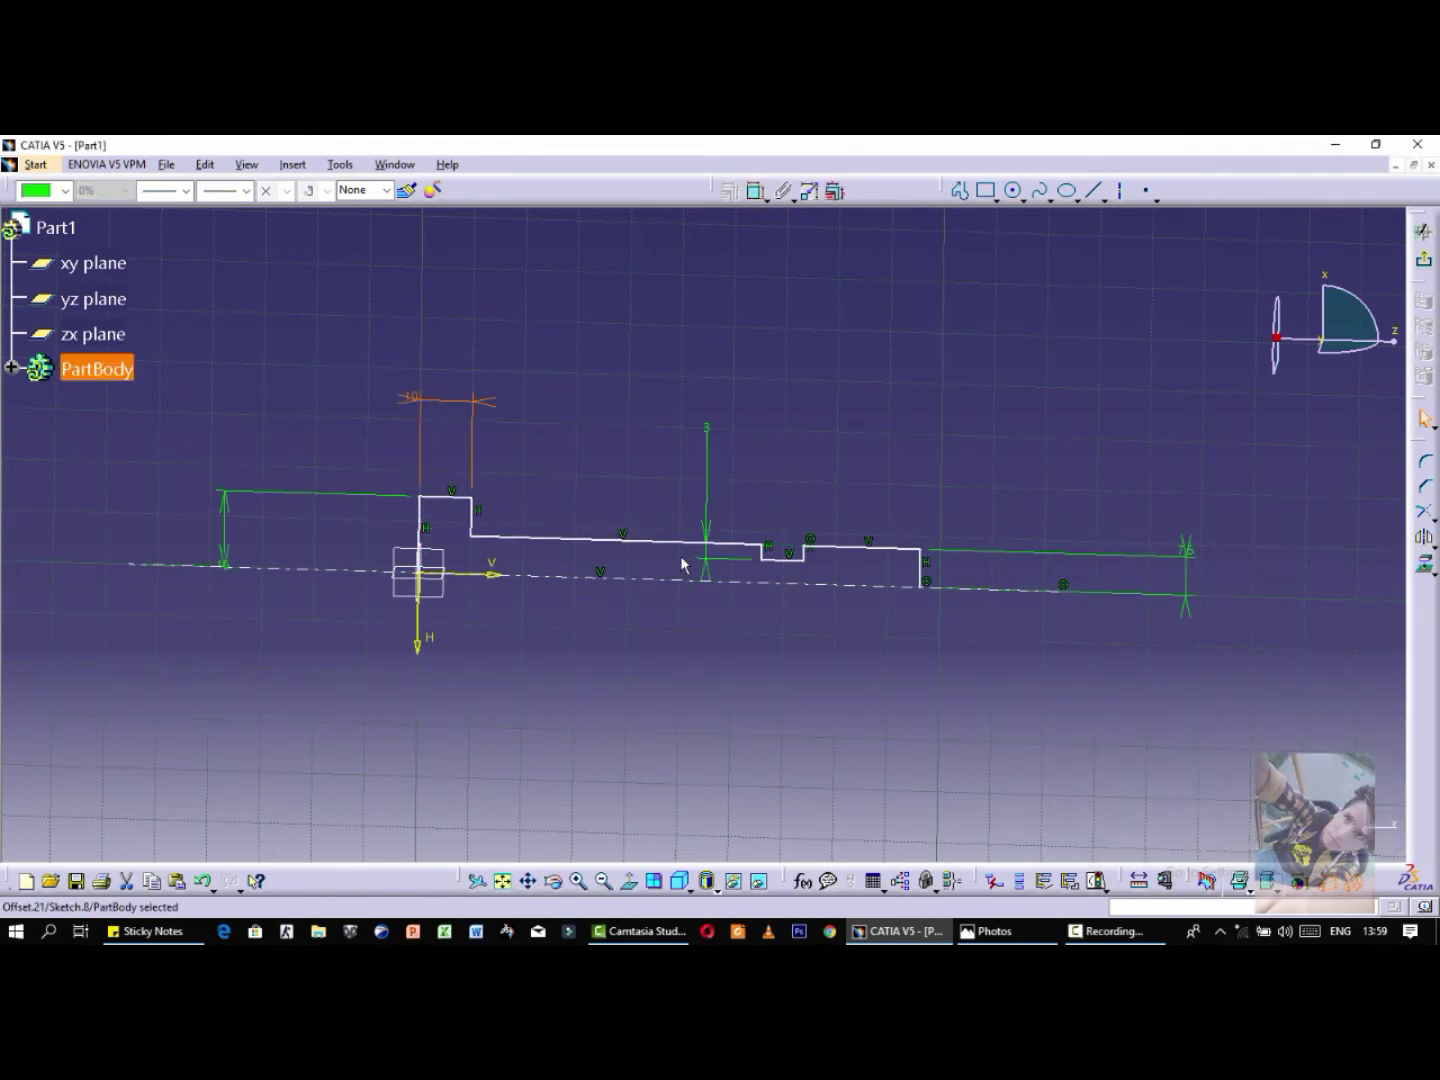
Step: Try a 15 mm dimension between the shoulder and the small end edge, then undo the value and delete the dimension
left_click(757, 190)
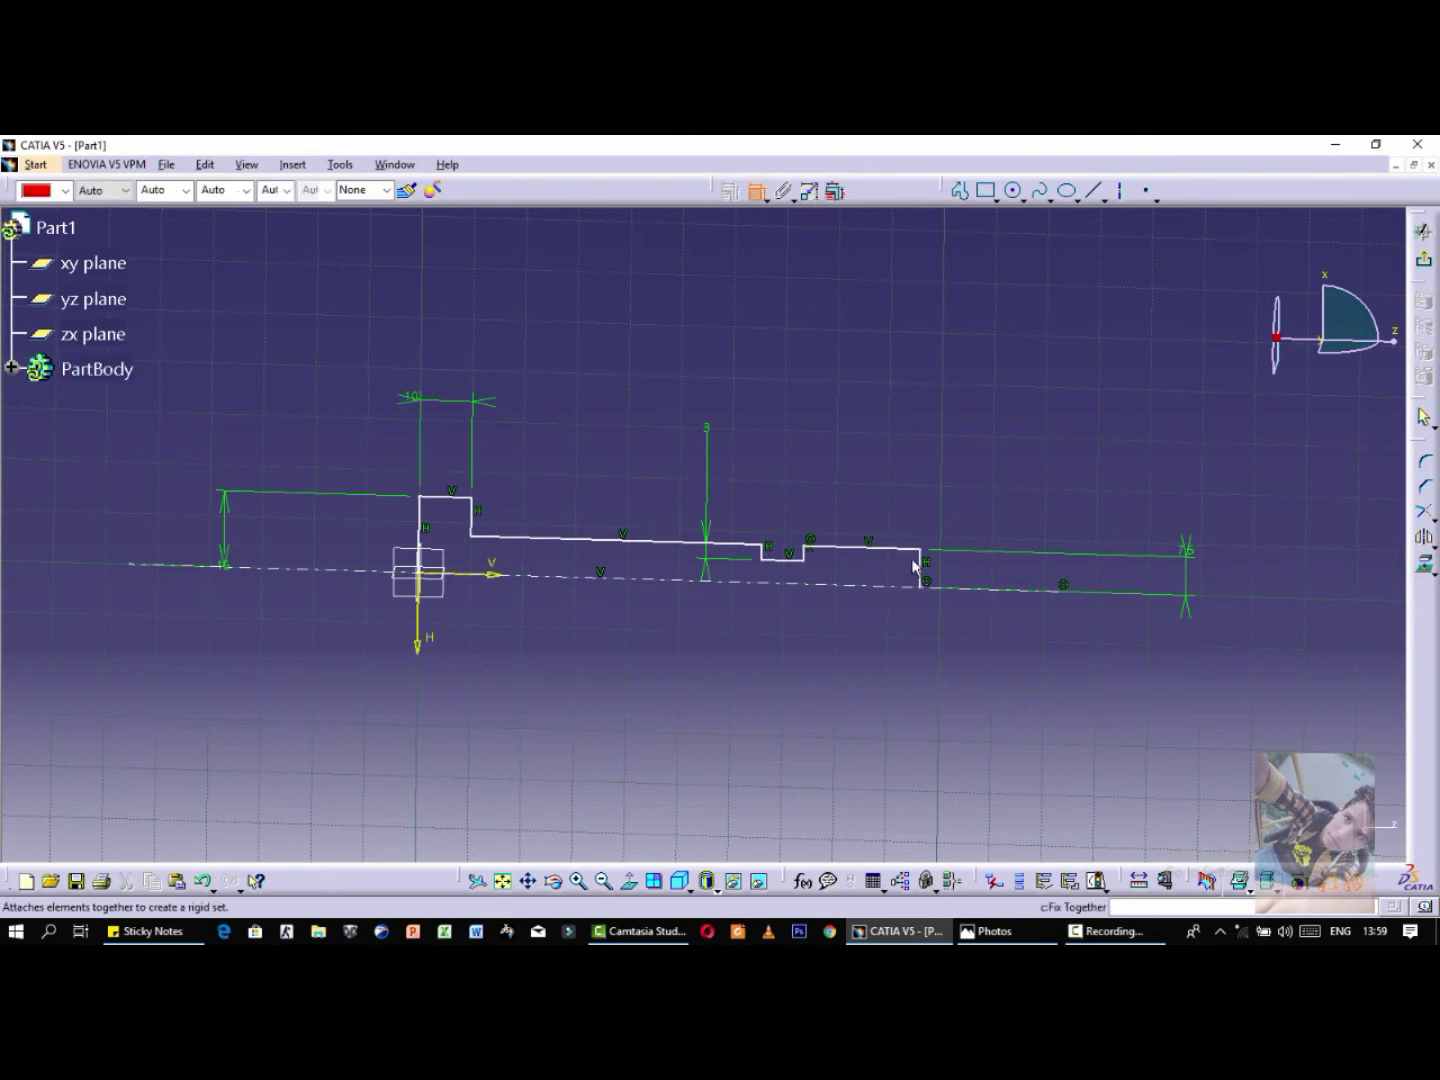
left_click(928, 568)
left_click(474, 517)
left_click(641, 384)
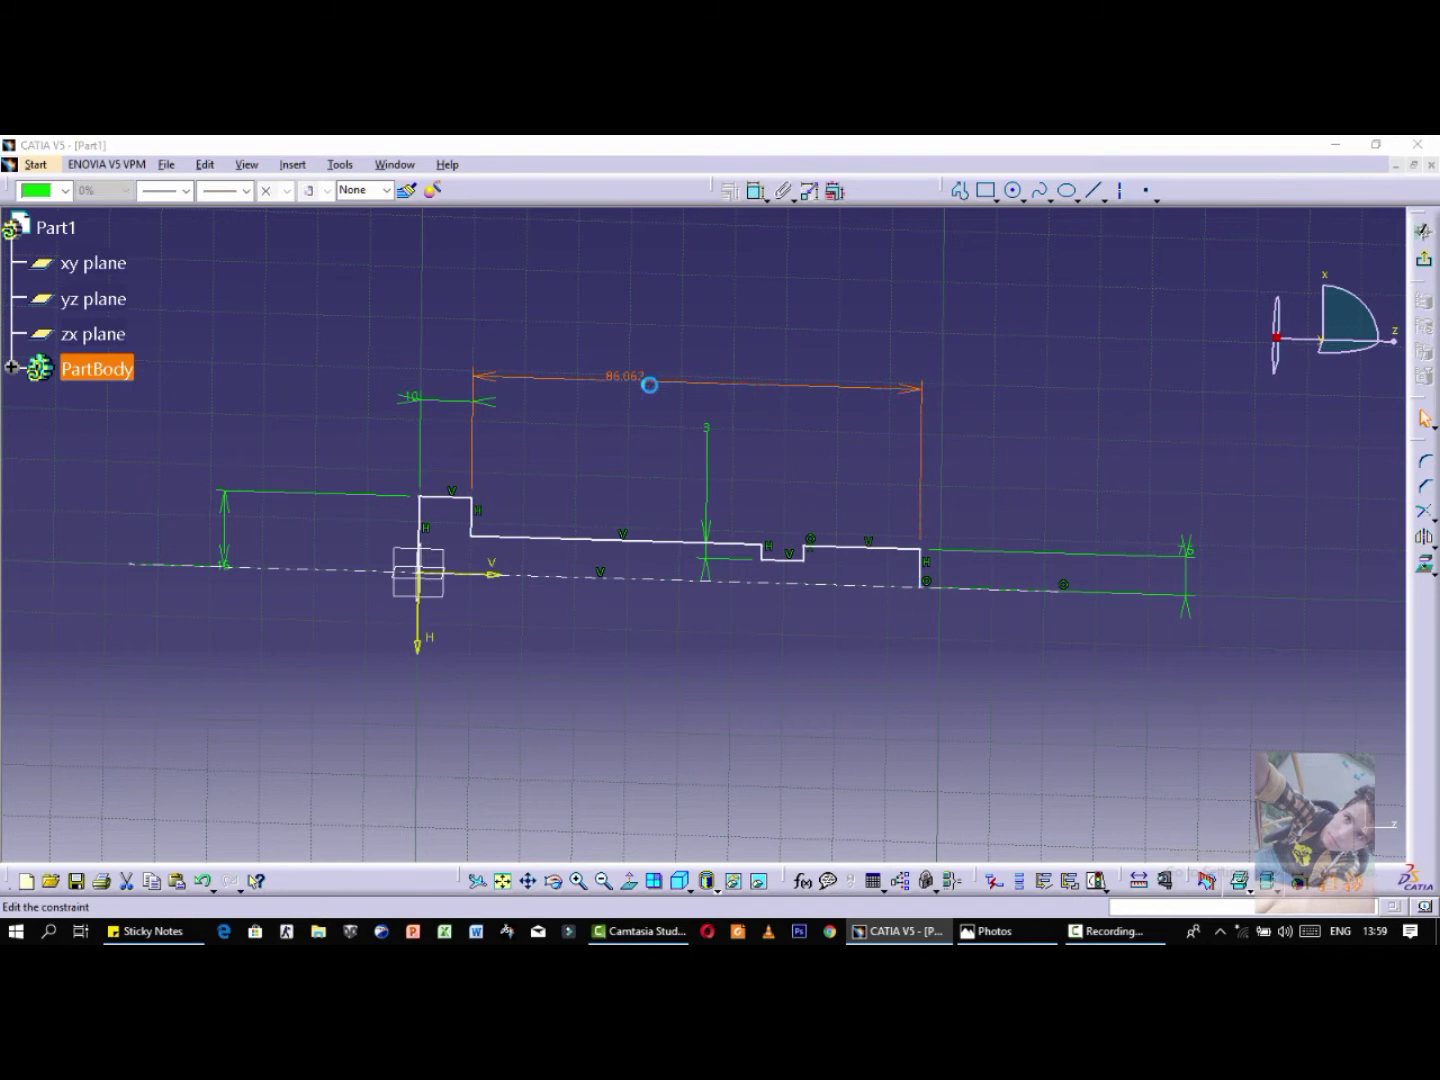
double_click(650, 380)
type("15")
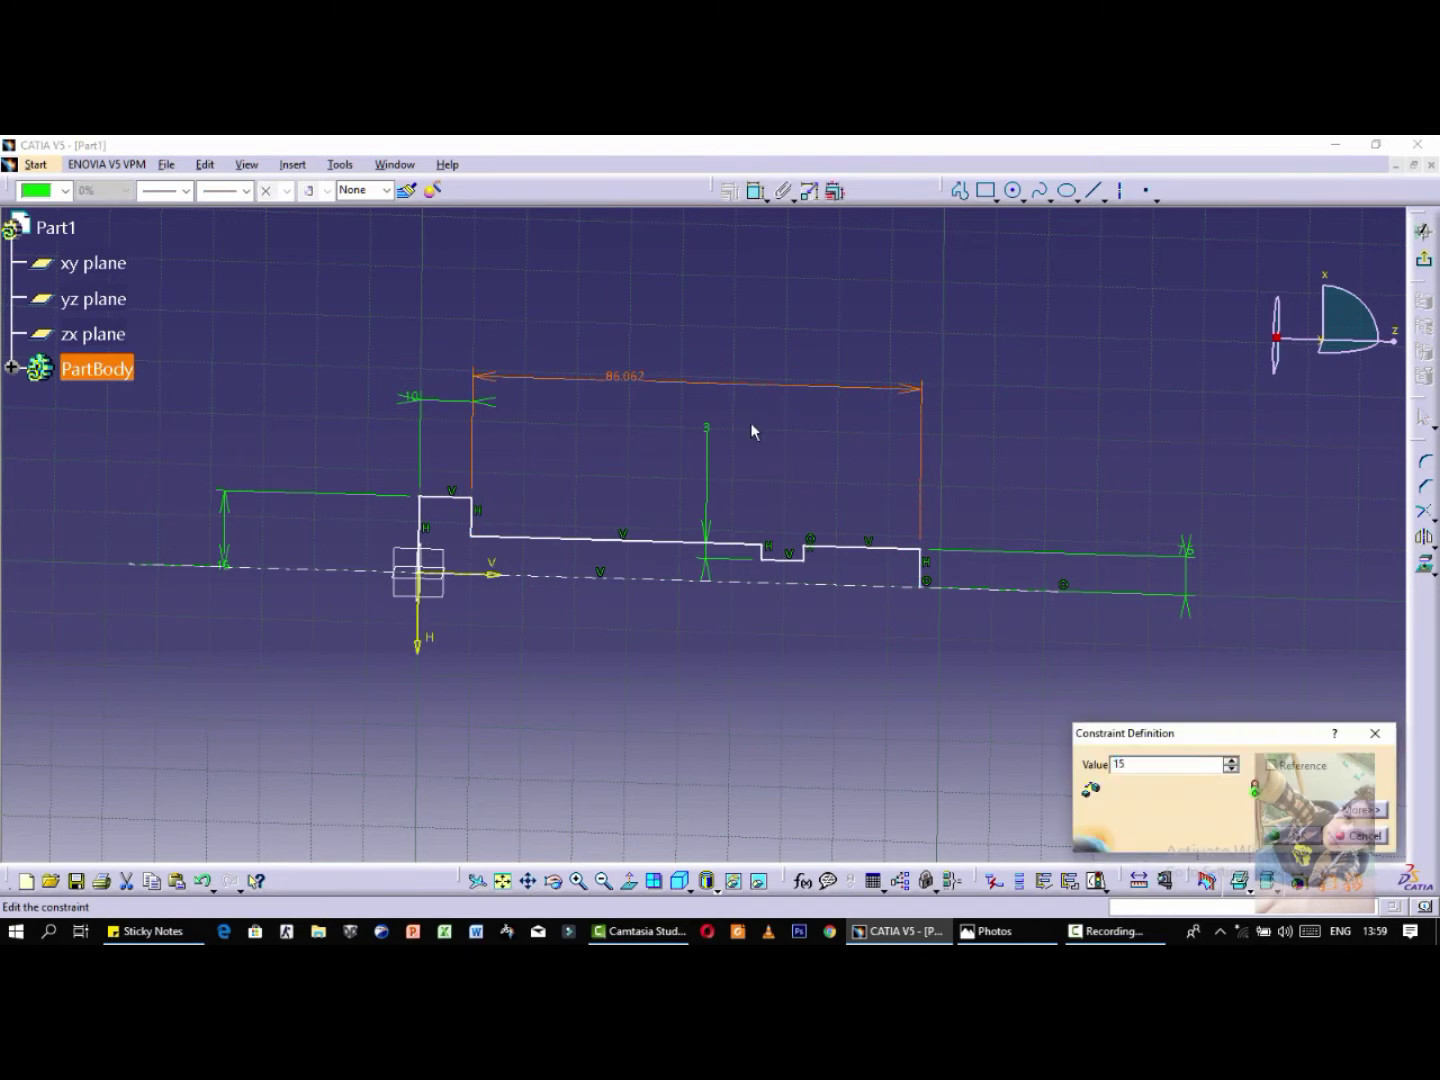
key("Return")
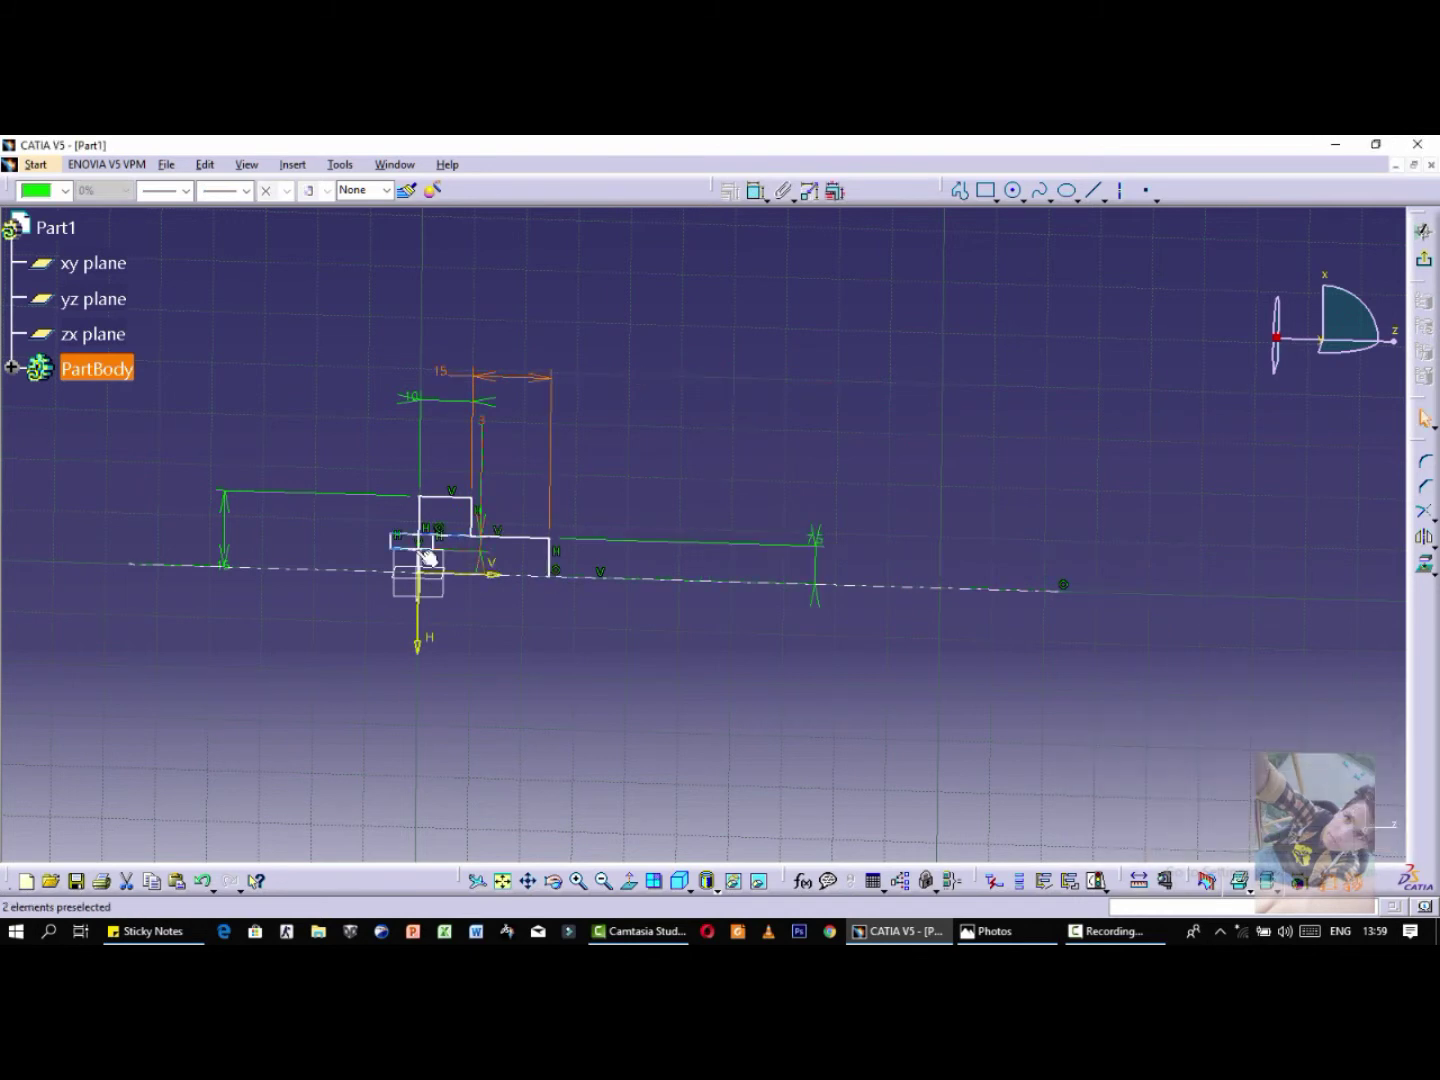
key("ctrl+z")
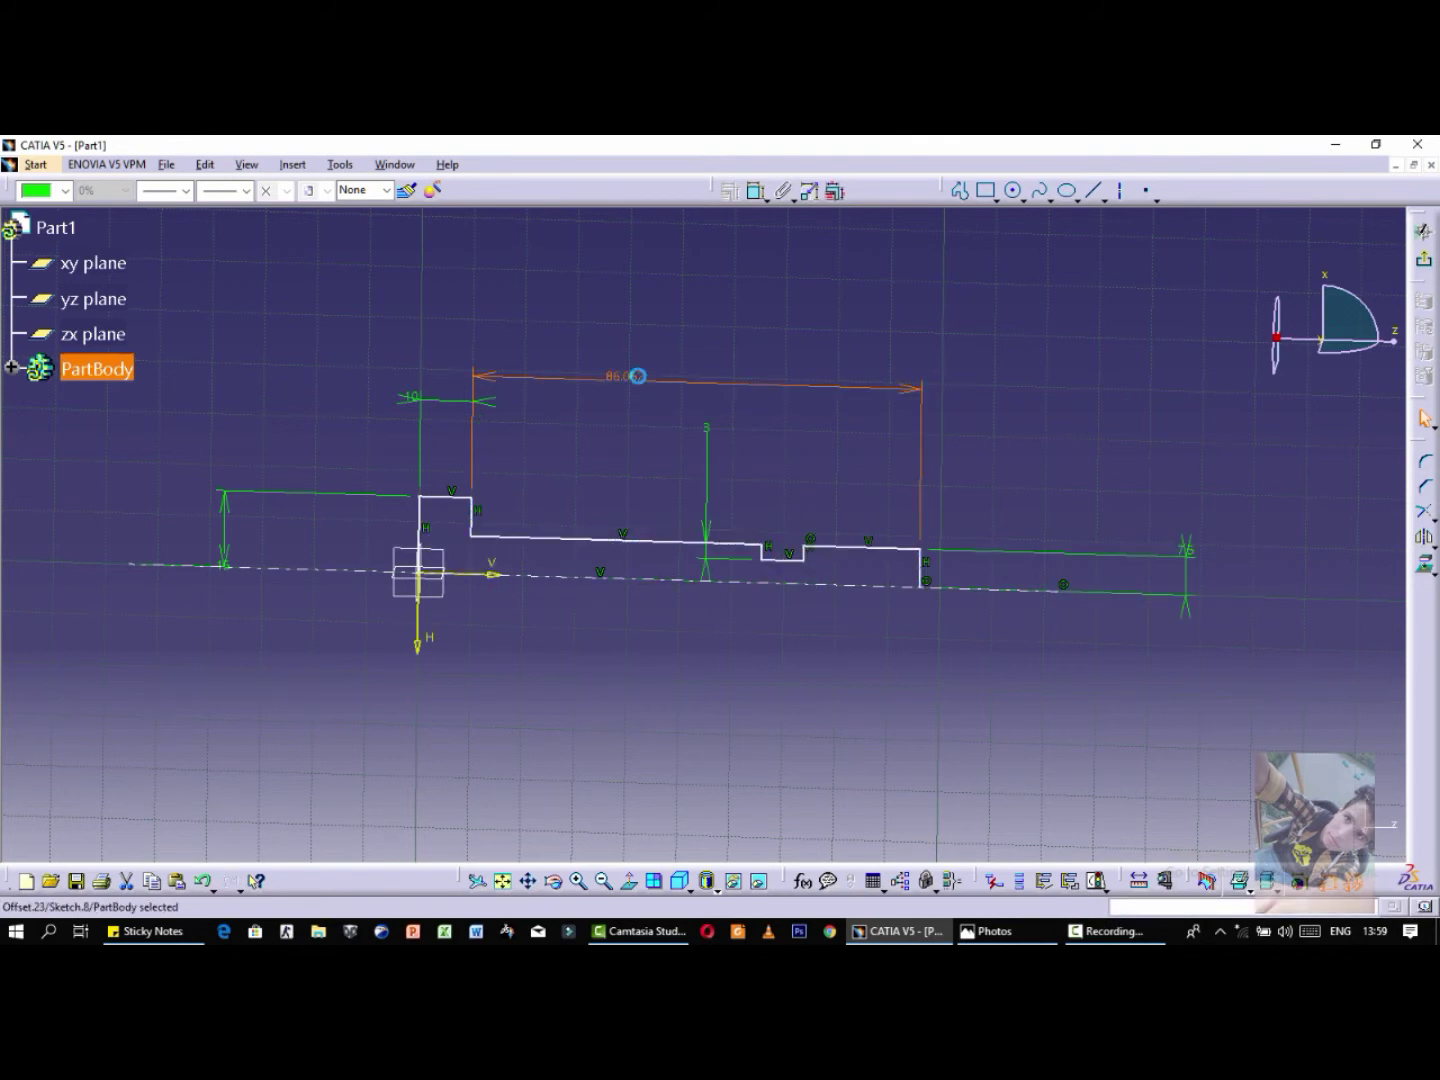
key("Delete")
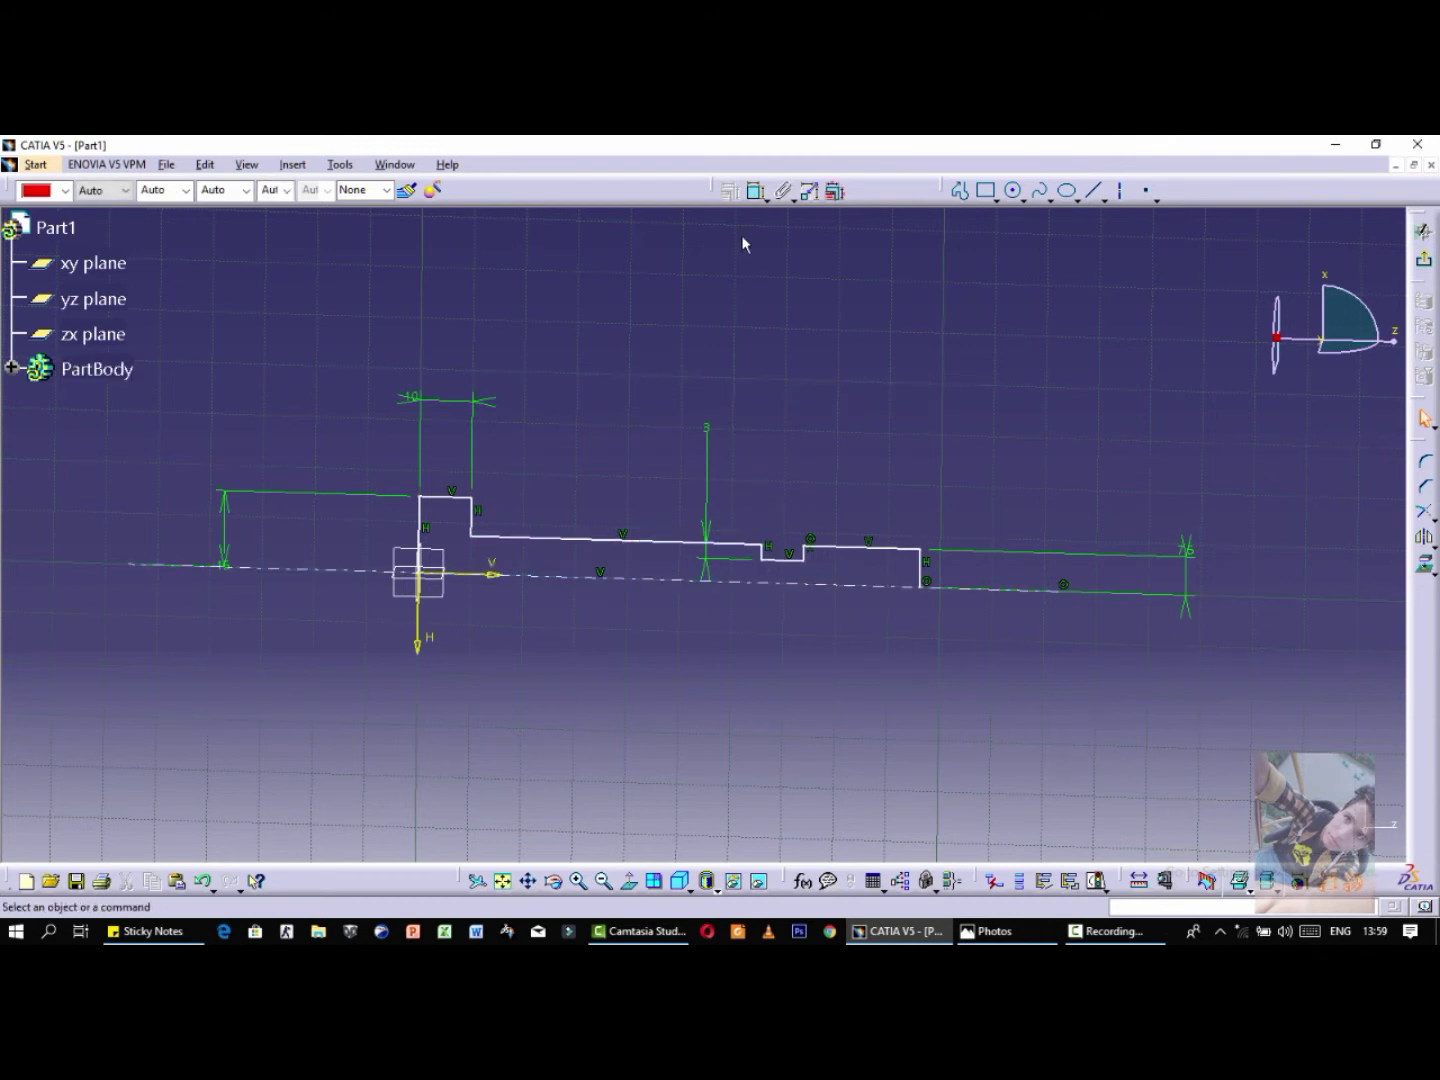
Step: Dimension the groove's width between its two side edges and set it to 3 mm
left_click(757, 191)
left_click(766, 551)
left_click(805, 552)
left_click(785, 472)
double_click(780, 471)
type("3")
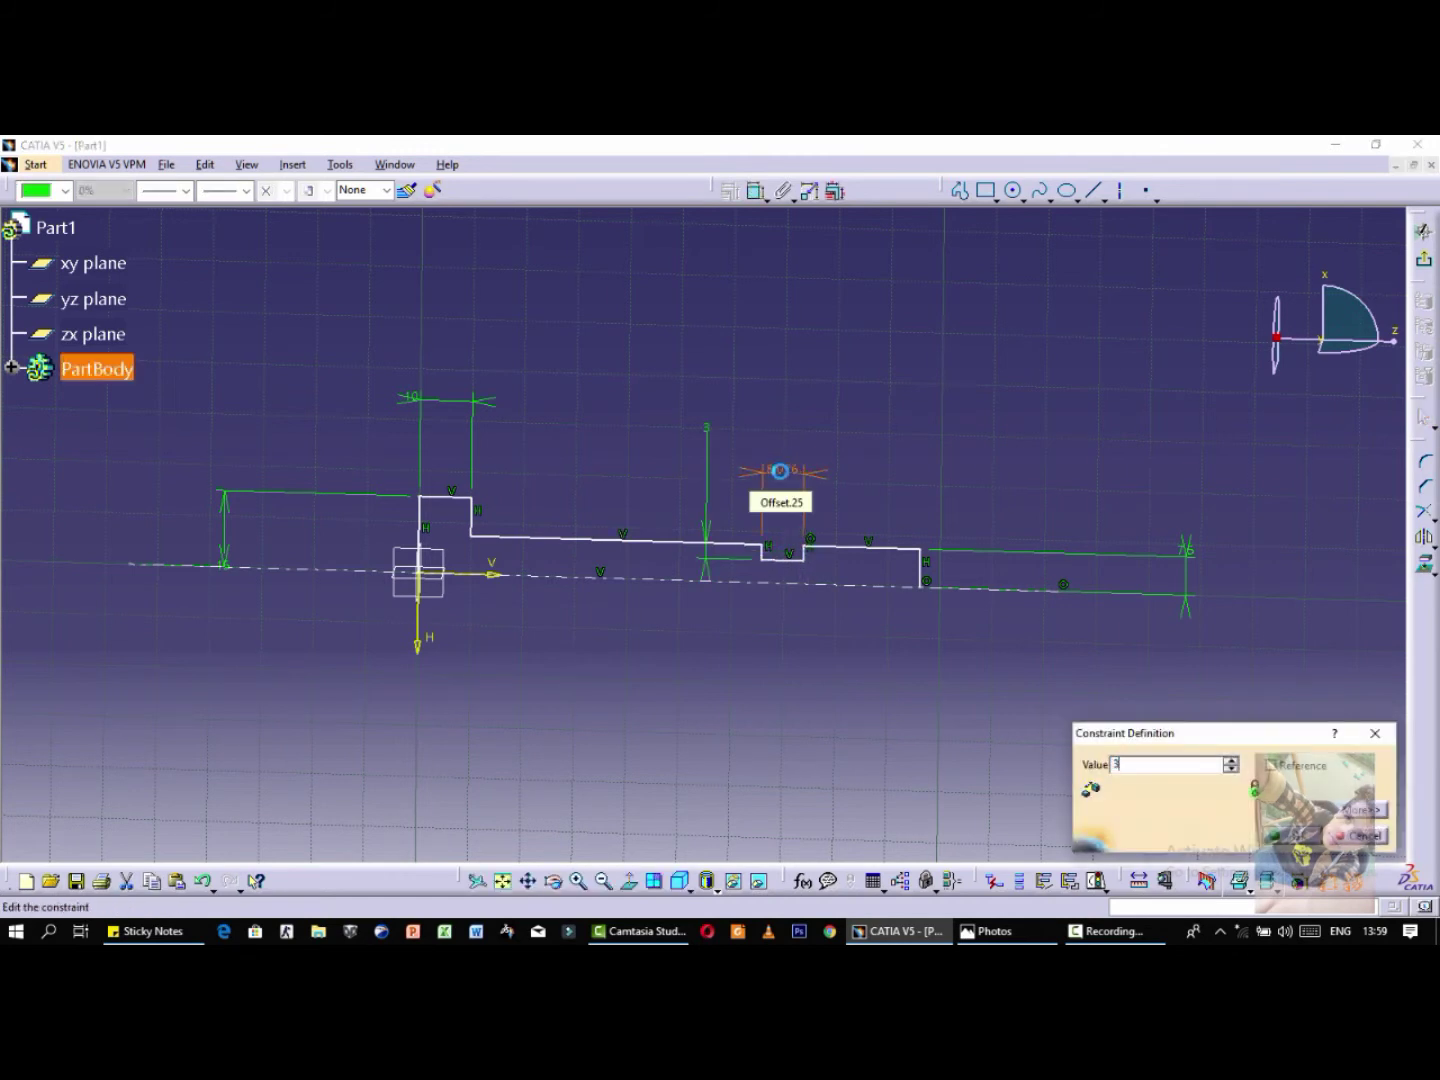
key("Return")
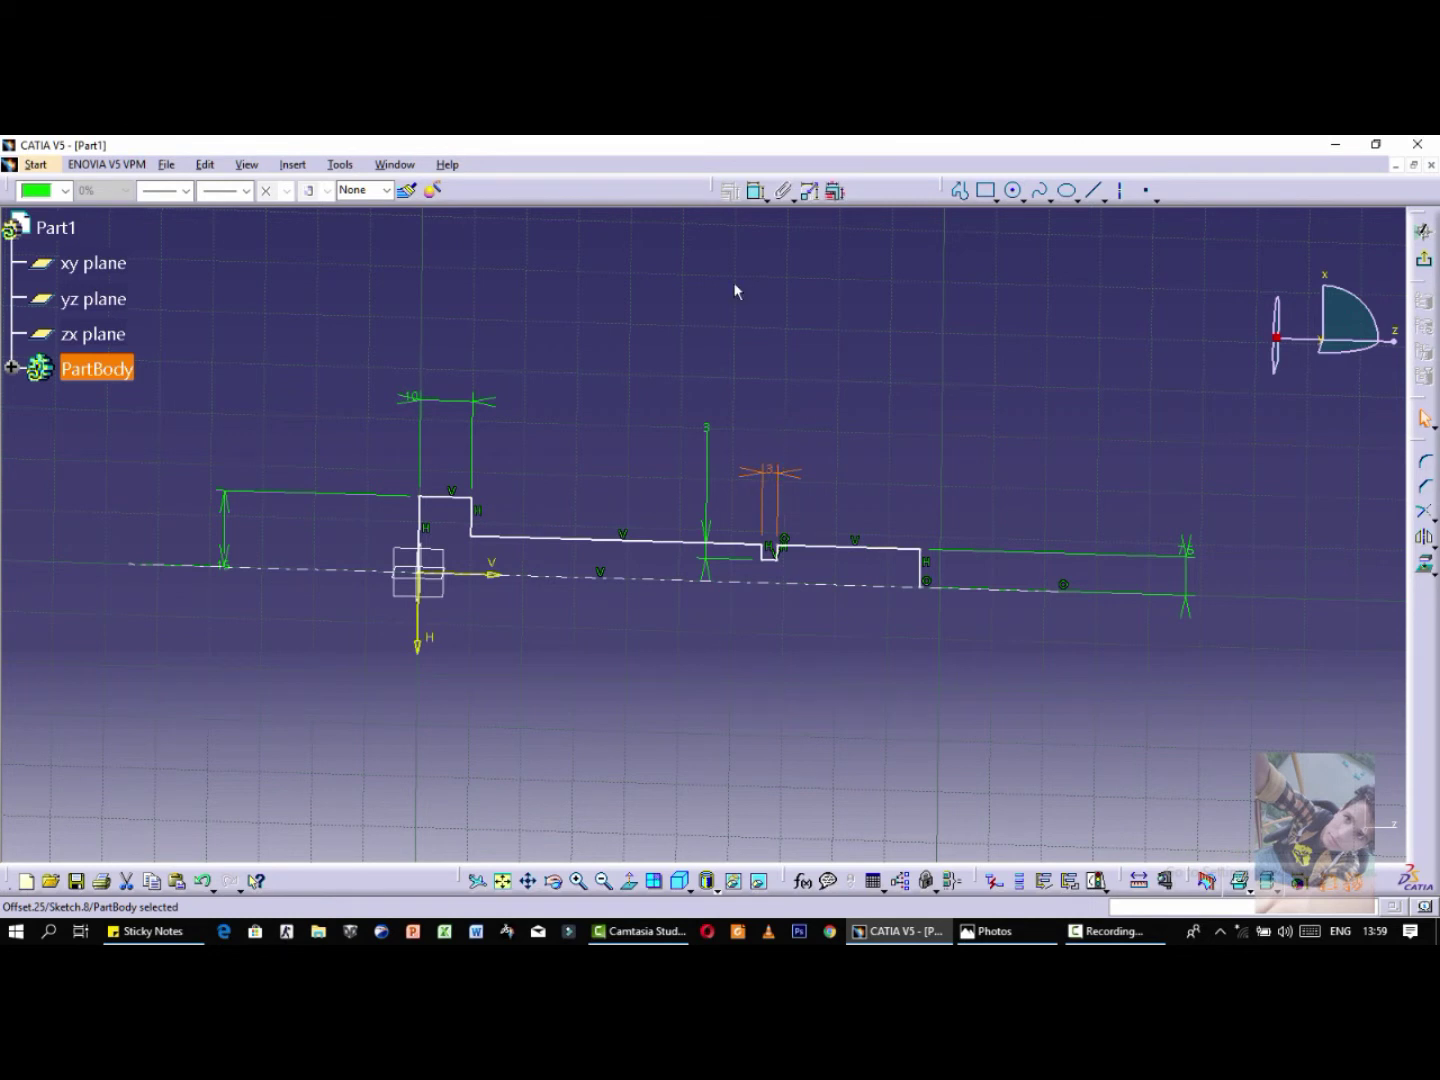
Step: Dimension the distance from the shoulder to the near side of the groove and set it to 8 mm
left_click(756, 190)
left_click(771, 556)
left_click(478, 519)
double_click(610, 338)
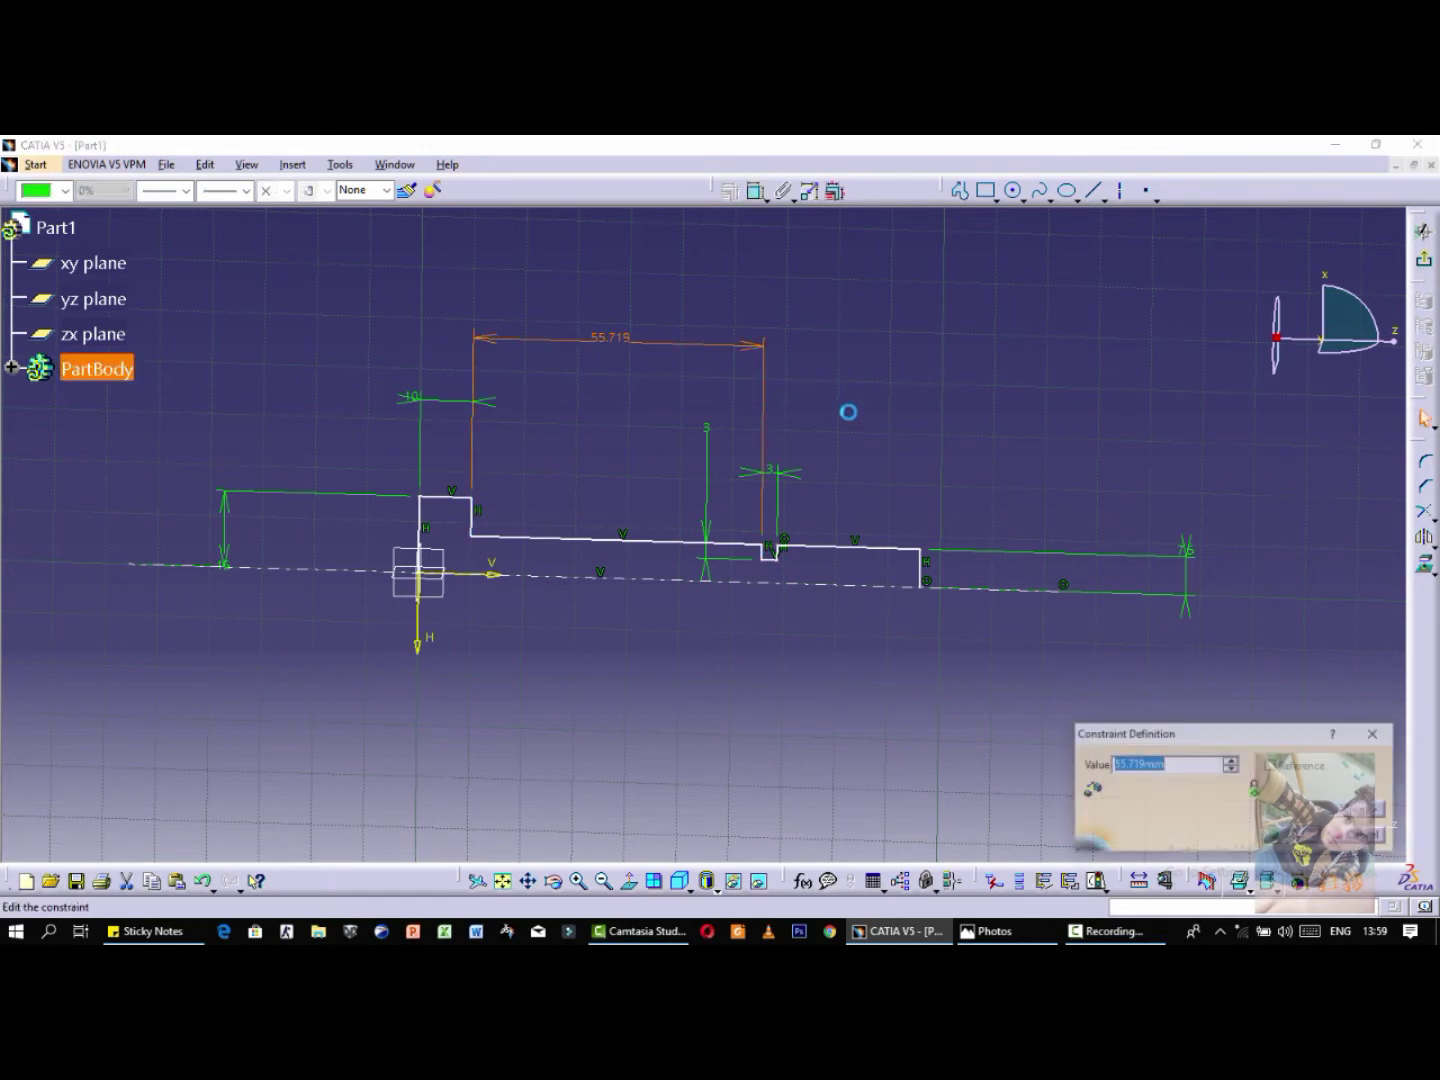
type("8")
key("Return")
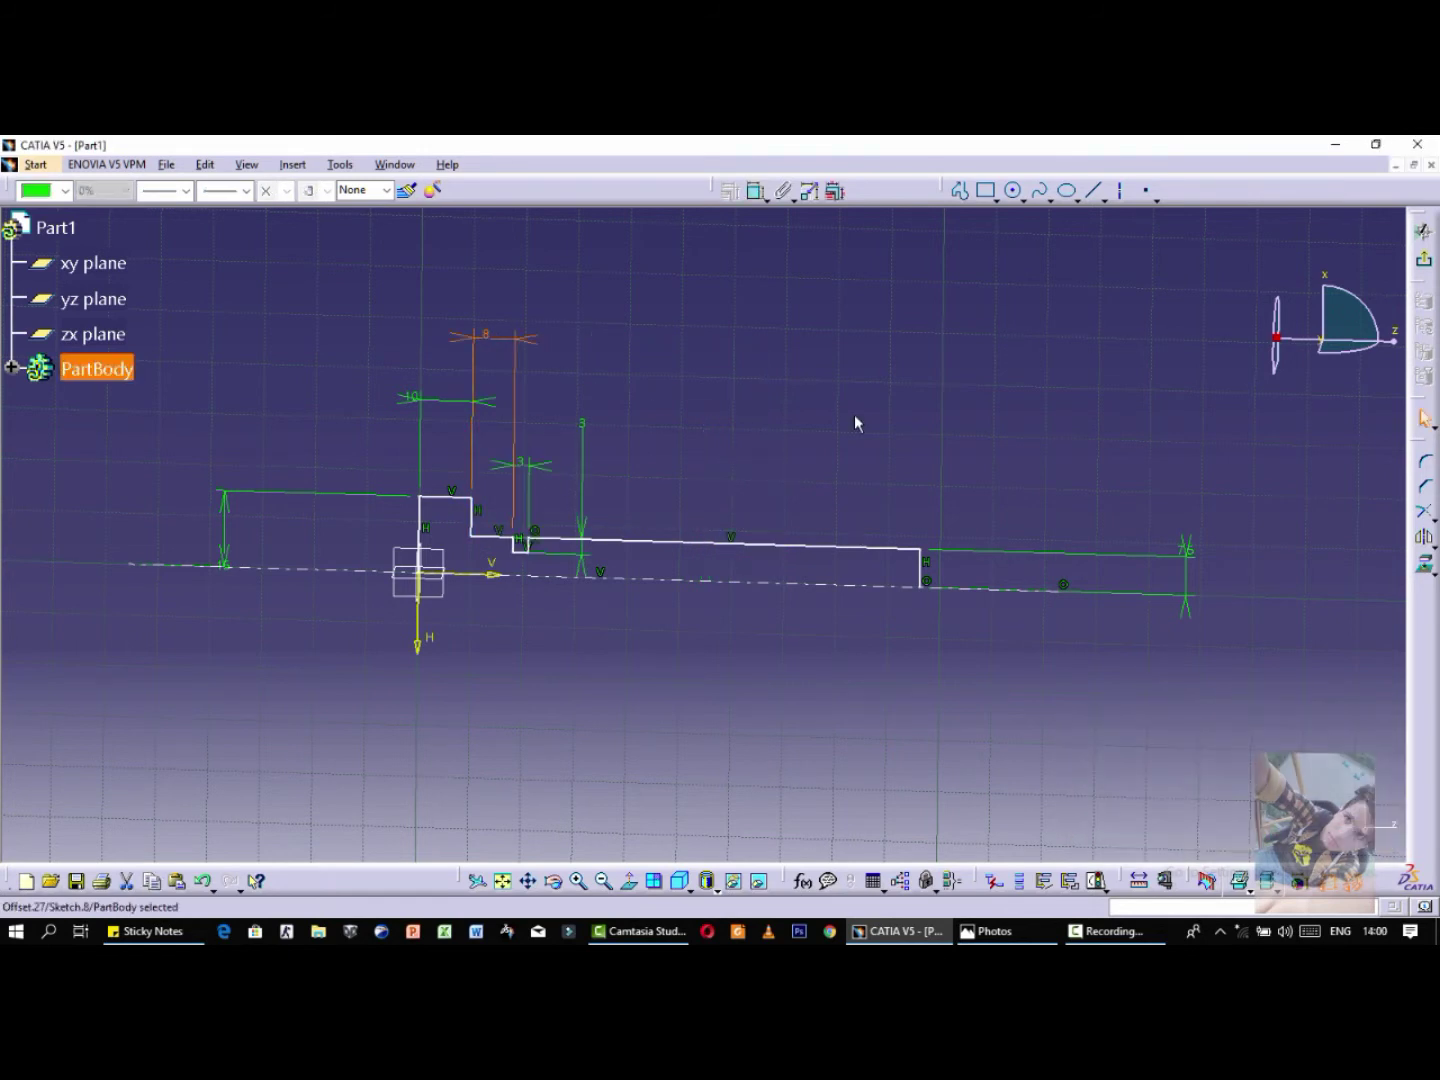
Step: Check the remaining length in the part drawing, dimension from the groove's far side to the end edge and set it to 4 mm
left_click(975, 935)
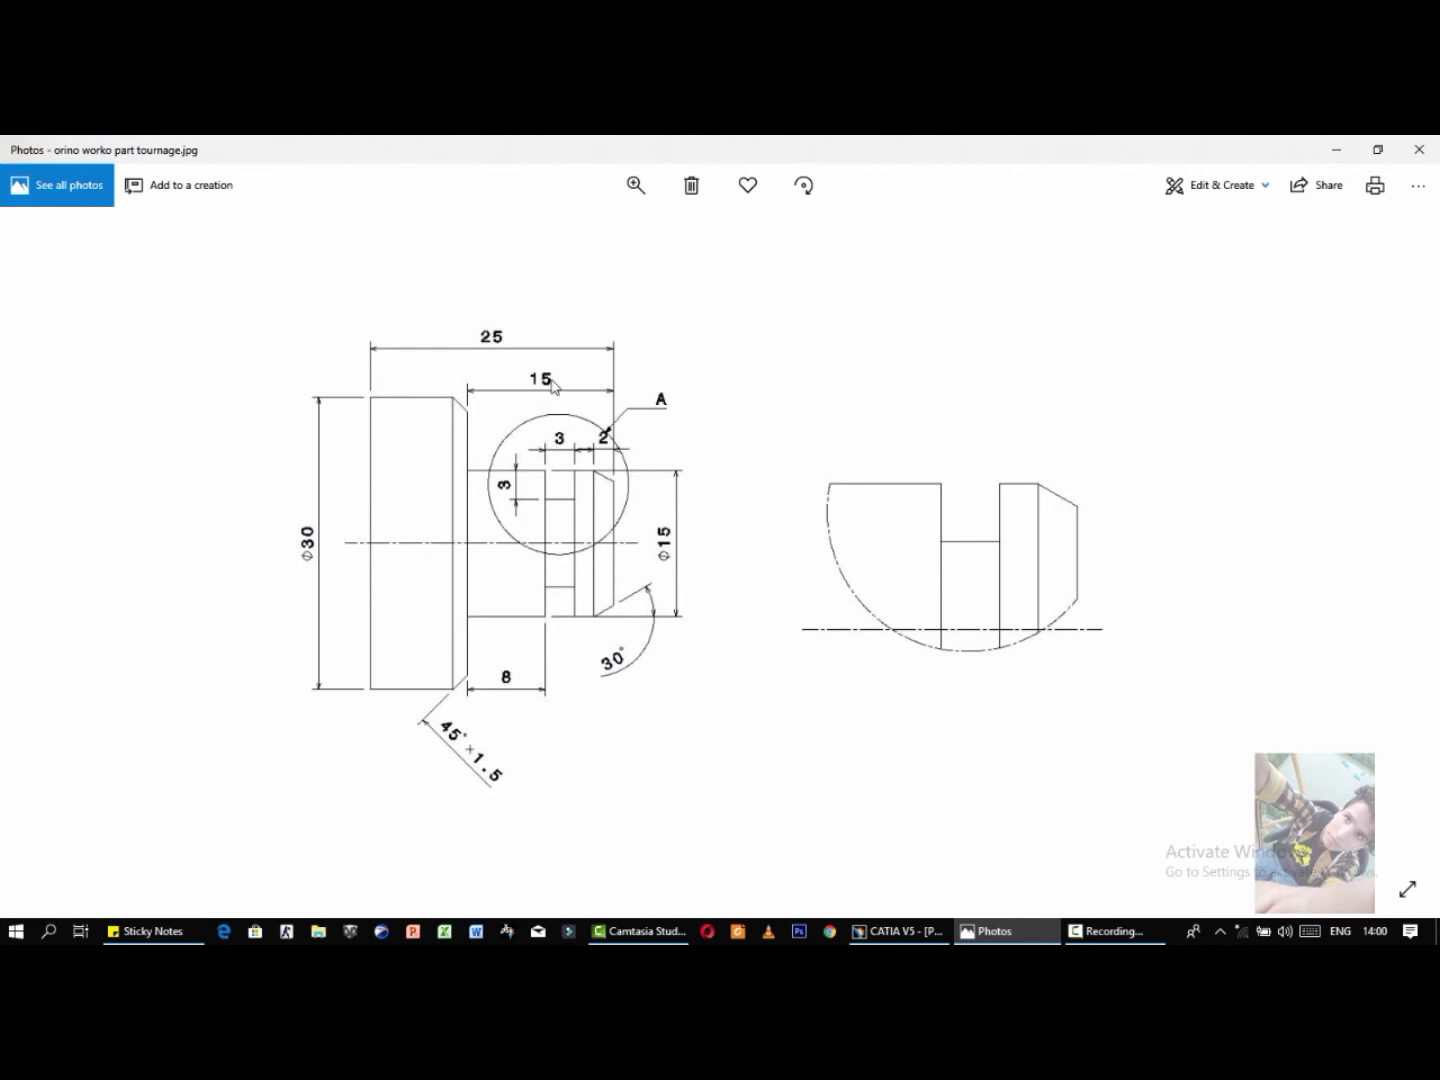
left_click(1336, 148)
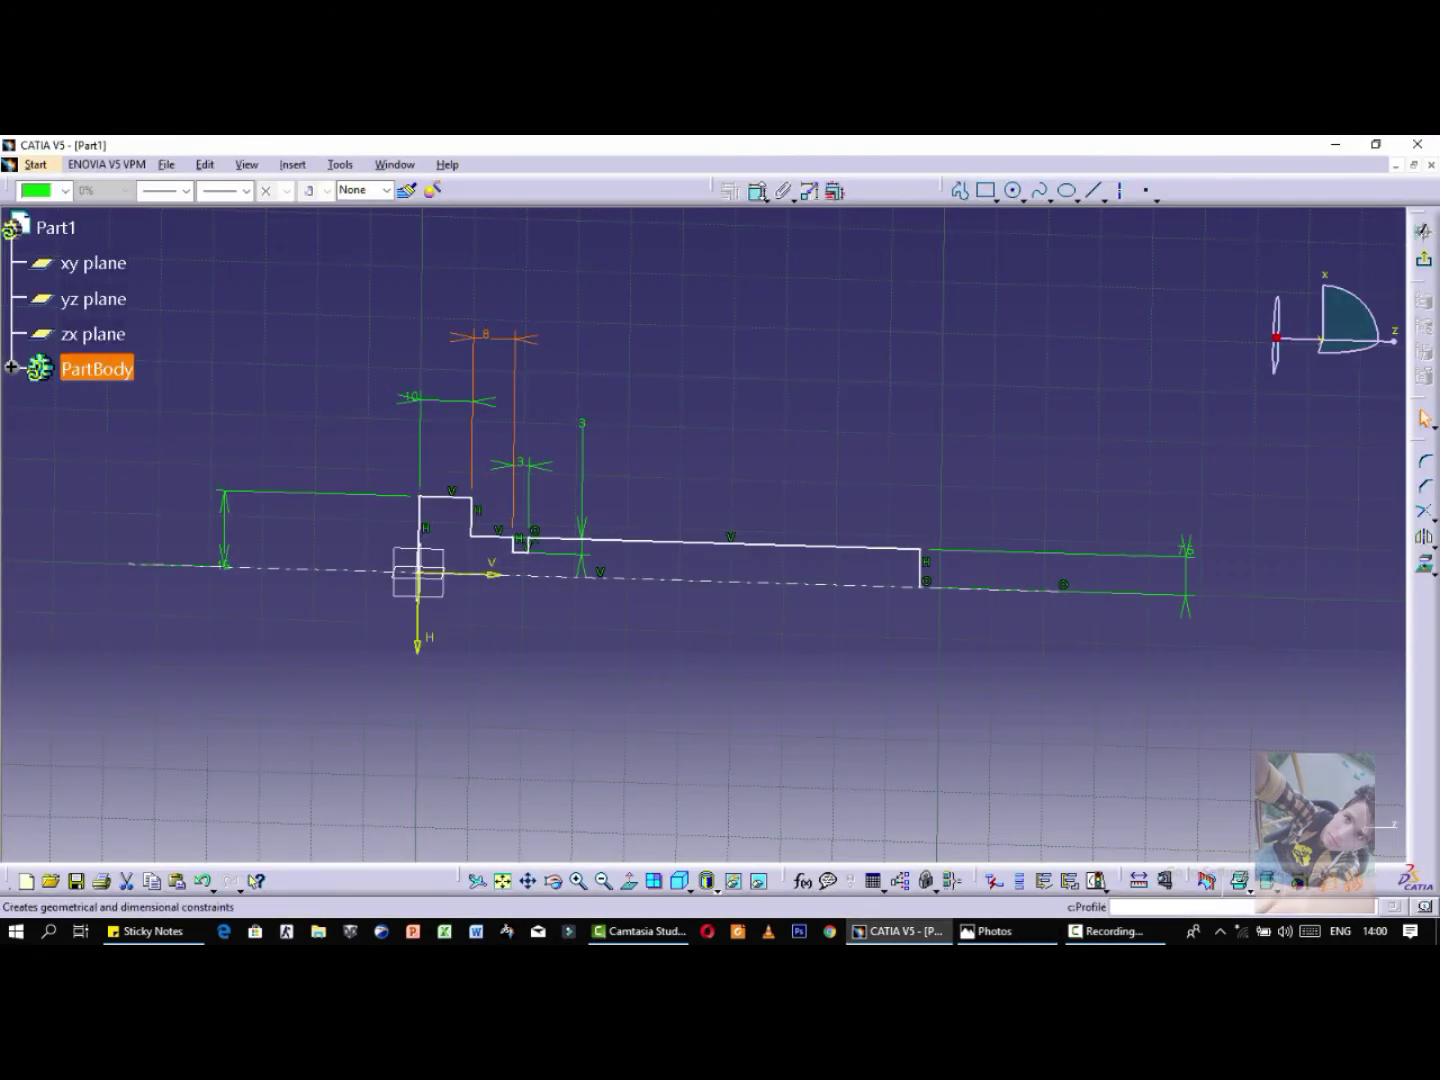
left_click(759, 194)
left_click(536, 550)
left_click(921, 566)
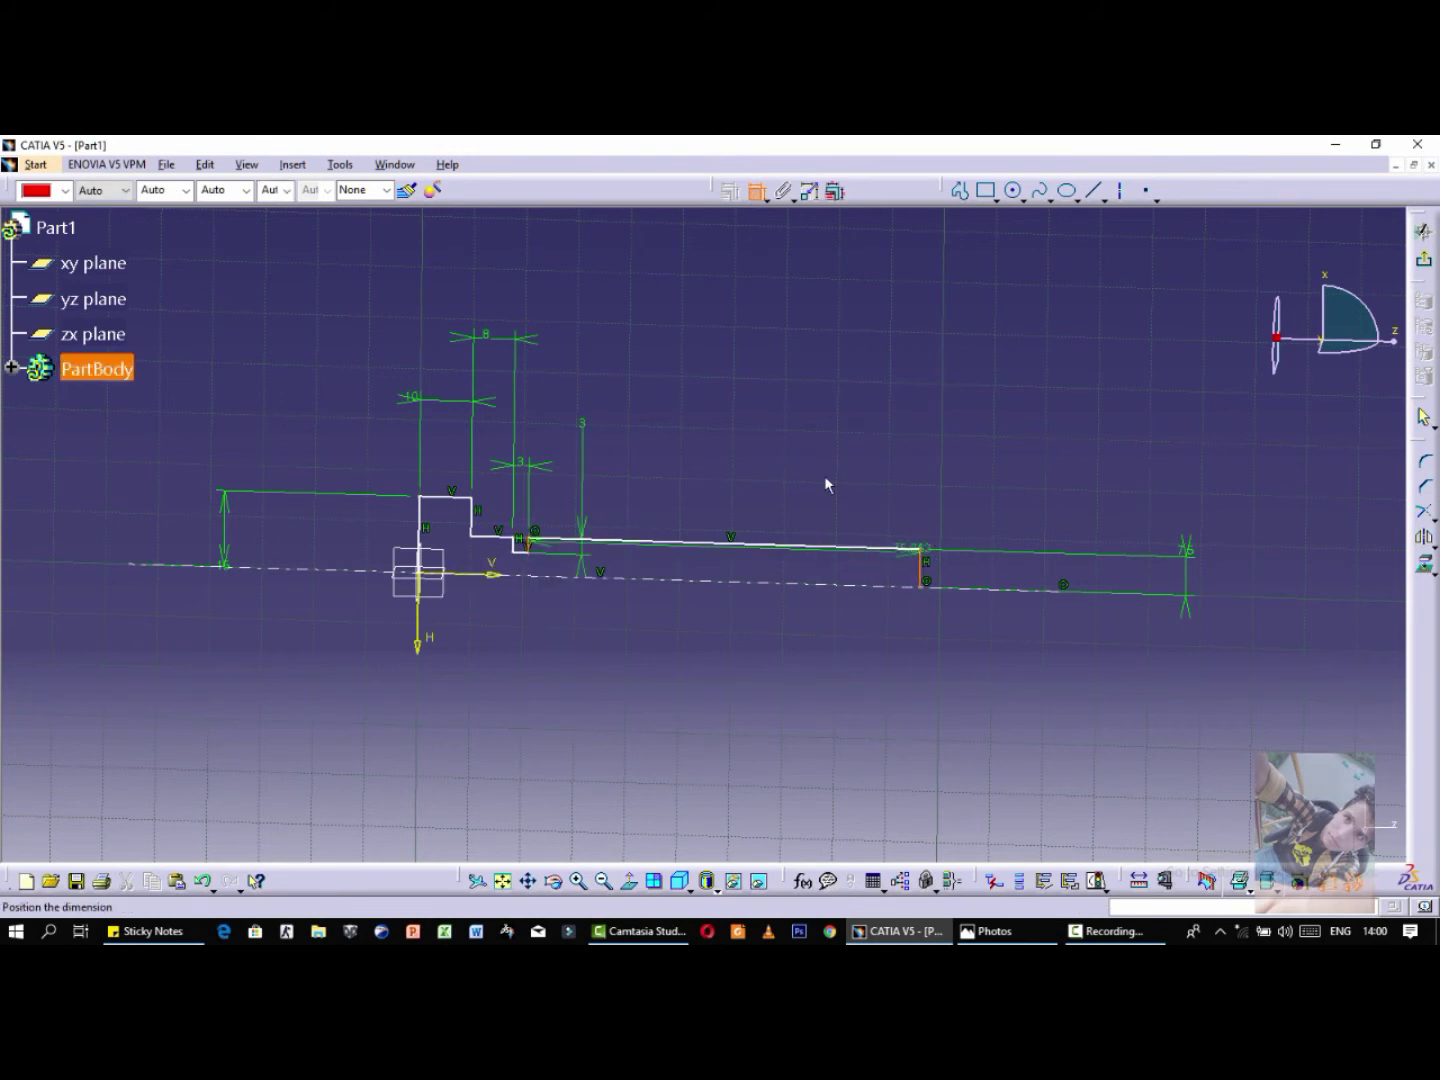
left_click(776, 379)
double_click(772, 379)
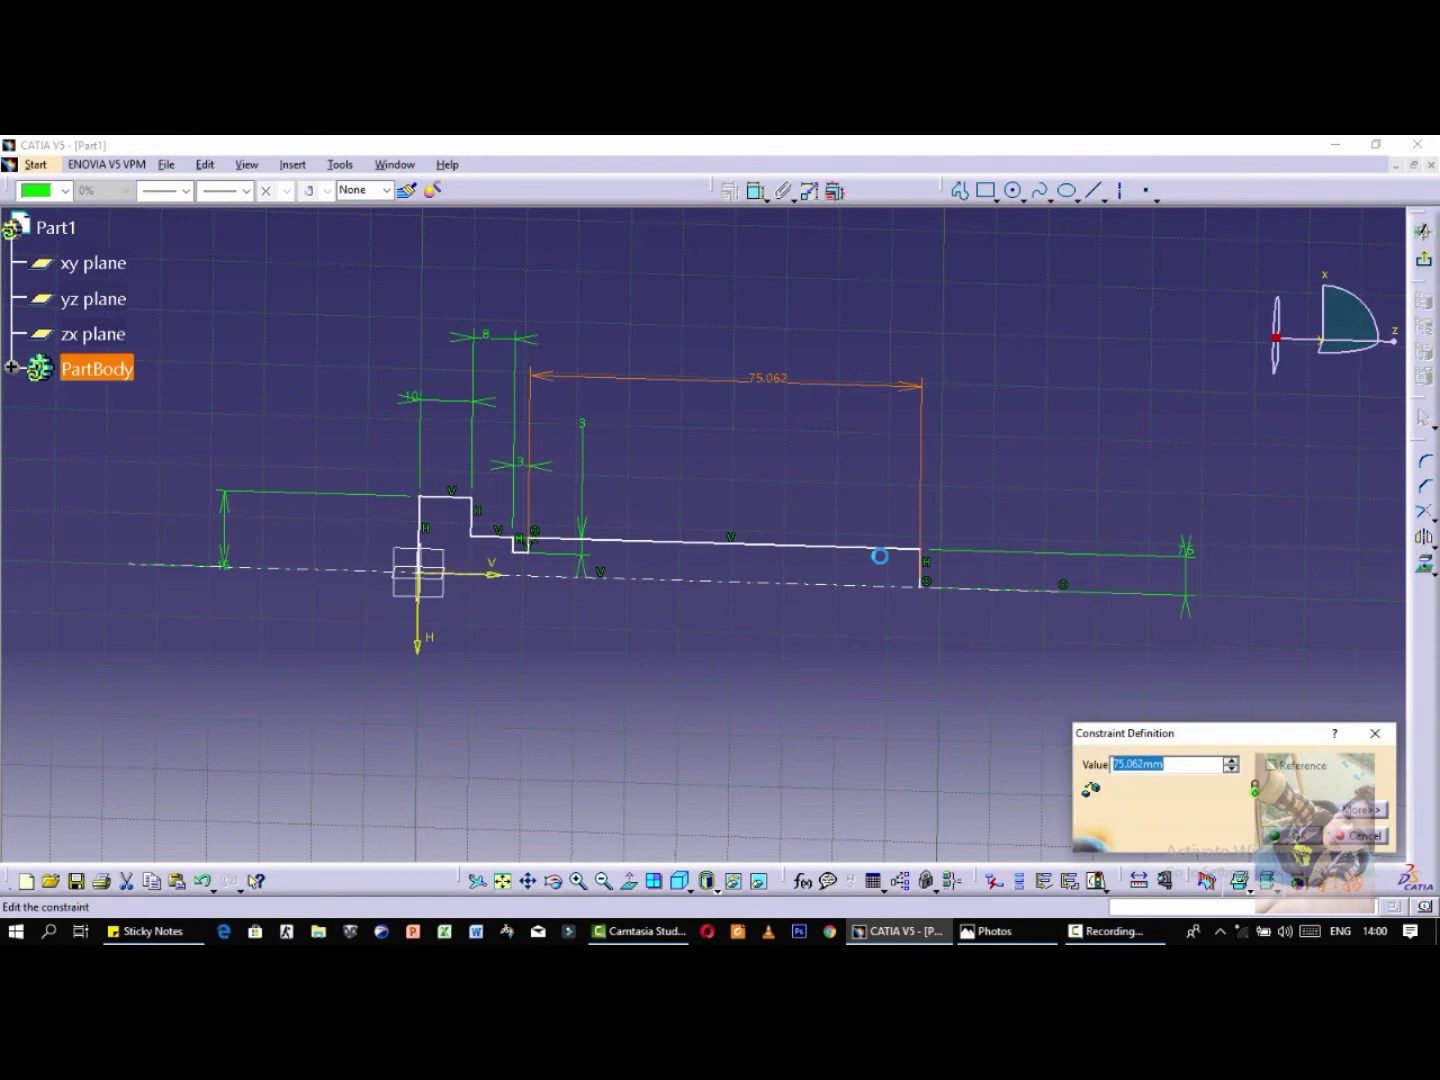
type("4")
key("Return")
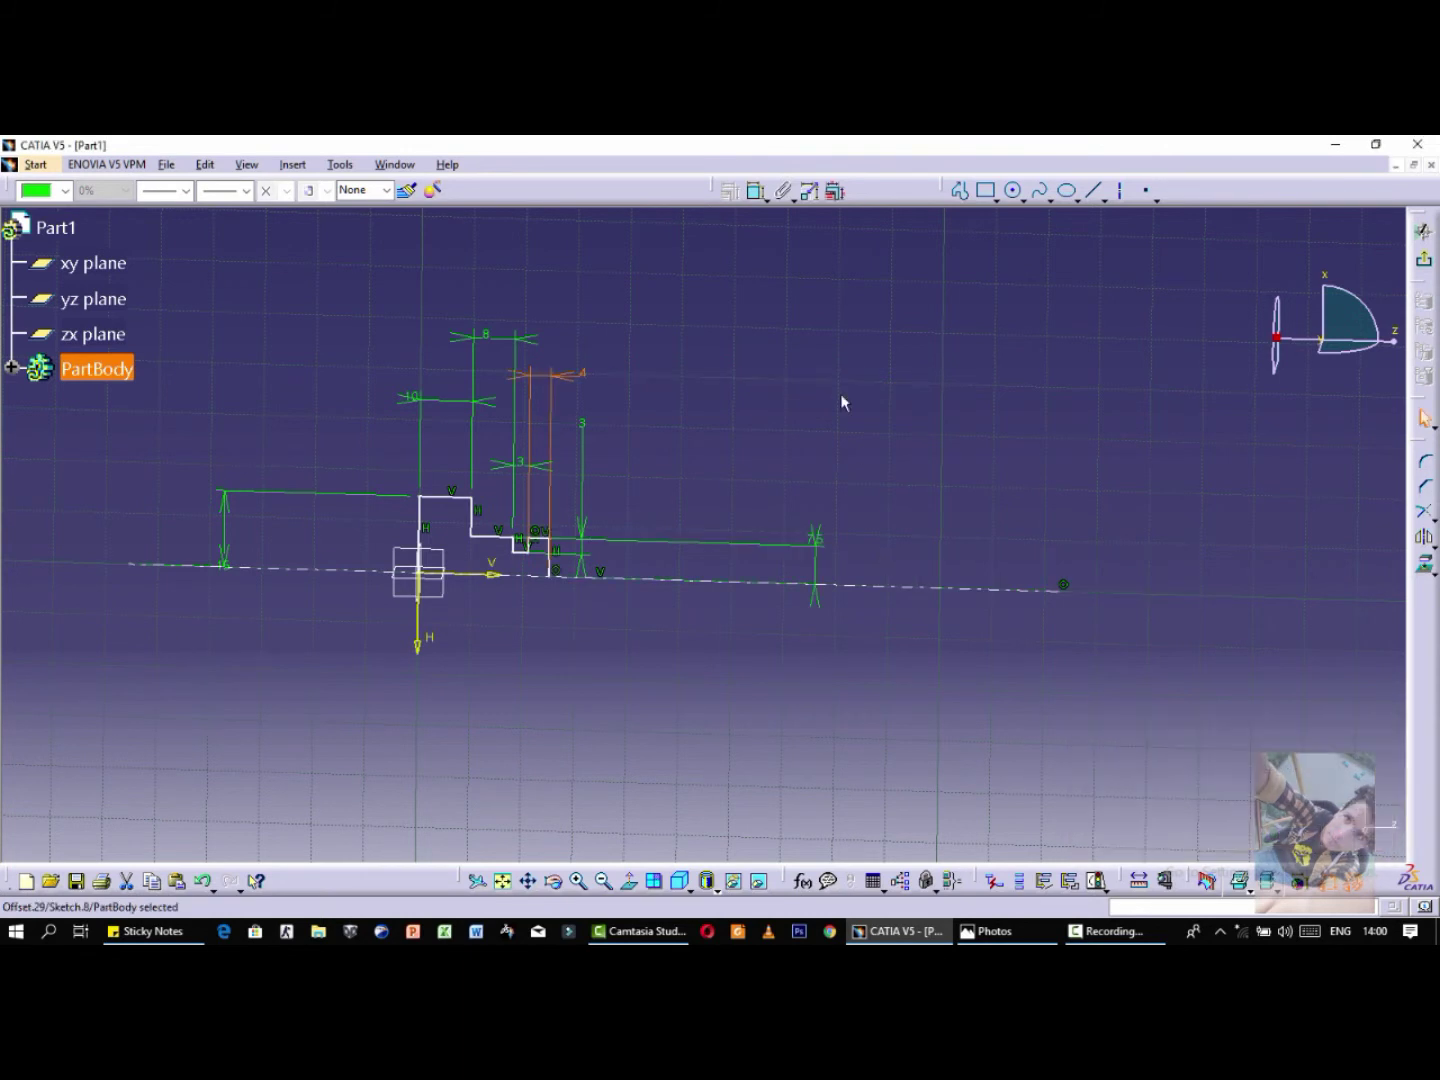
Step: Move the 7.5 mm, 8 mm and 15 mm dimensions closer to the profile
left_click_drag(816, 563, 608, 555)
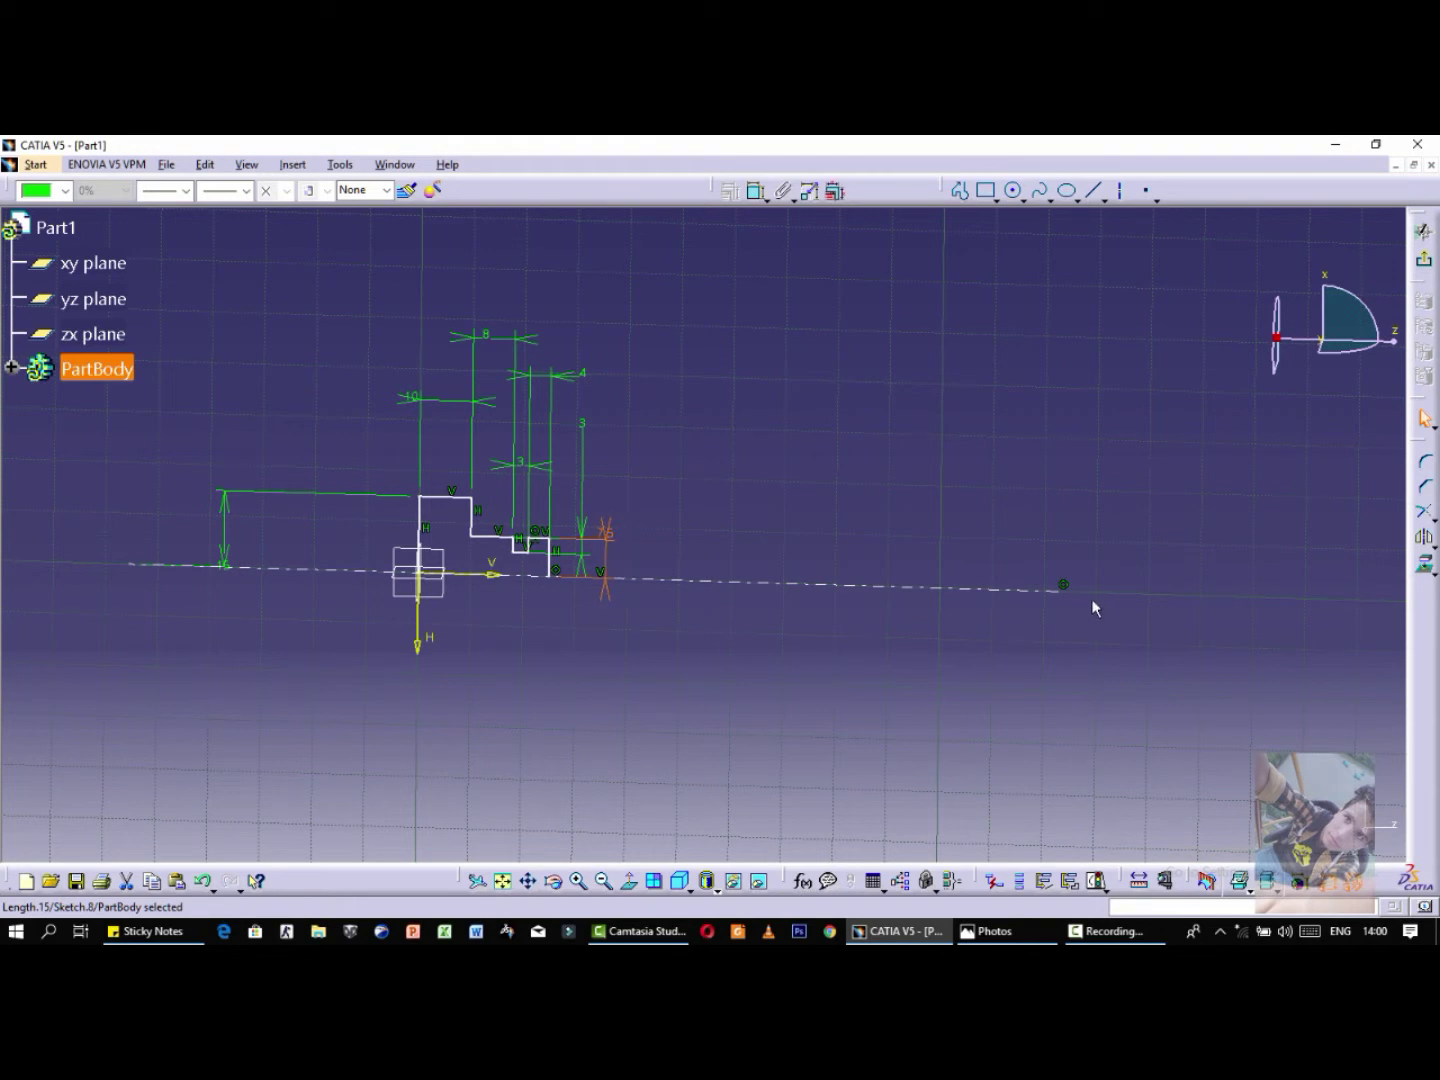
left_click(488, 333)
left_click_drag(504, 358, 501, 439)
left_click_drag(225, 536, 381, 523)
left_click(503, 881)
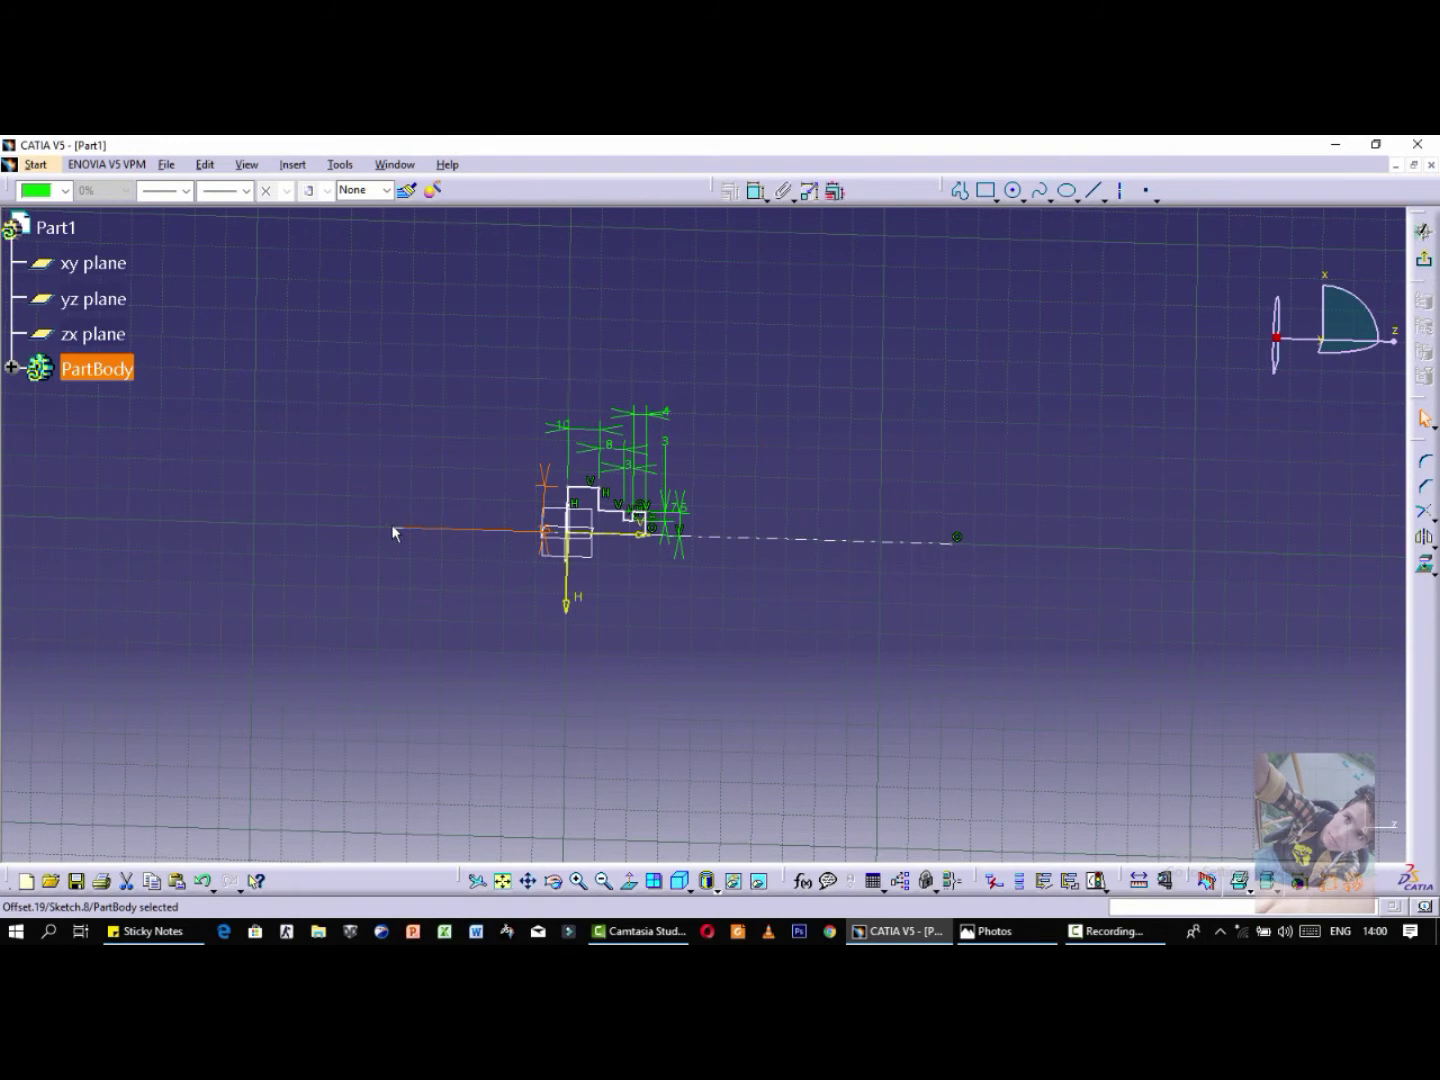
Step: Shorten the revolution axis at both ends so it extends only slightly beyond the profile
left_click_drag(401, 533, 527, 536)
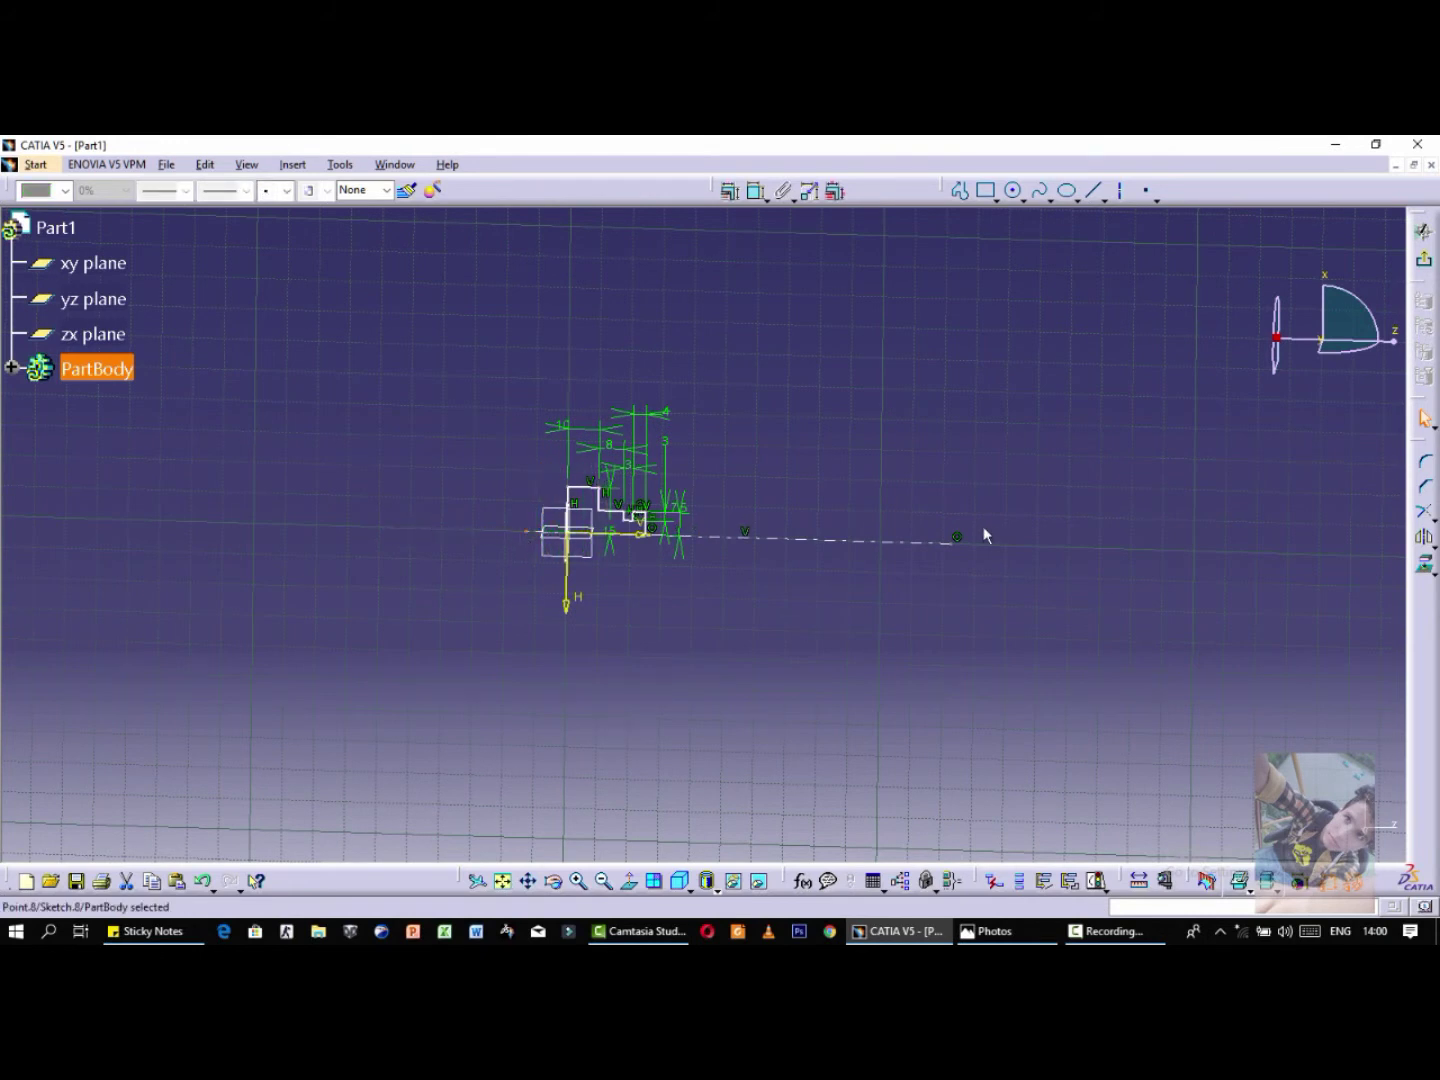
left_click_drag(940, 544, 725, 538)
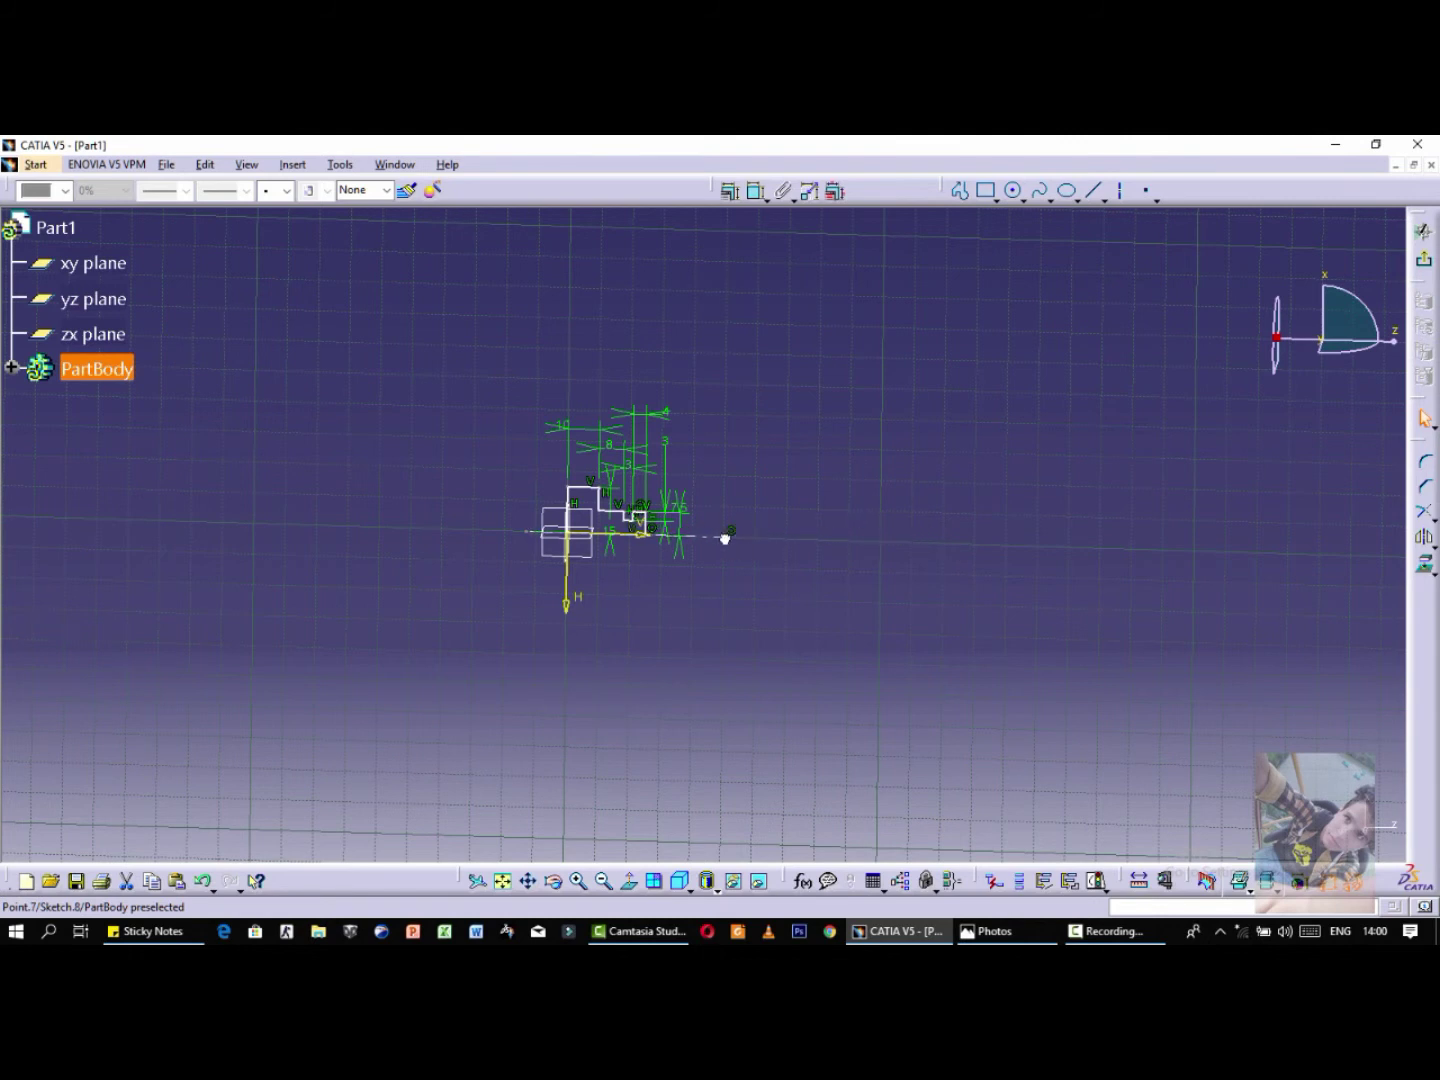
left_click(507, 883)
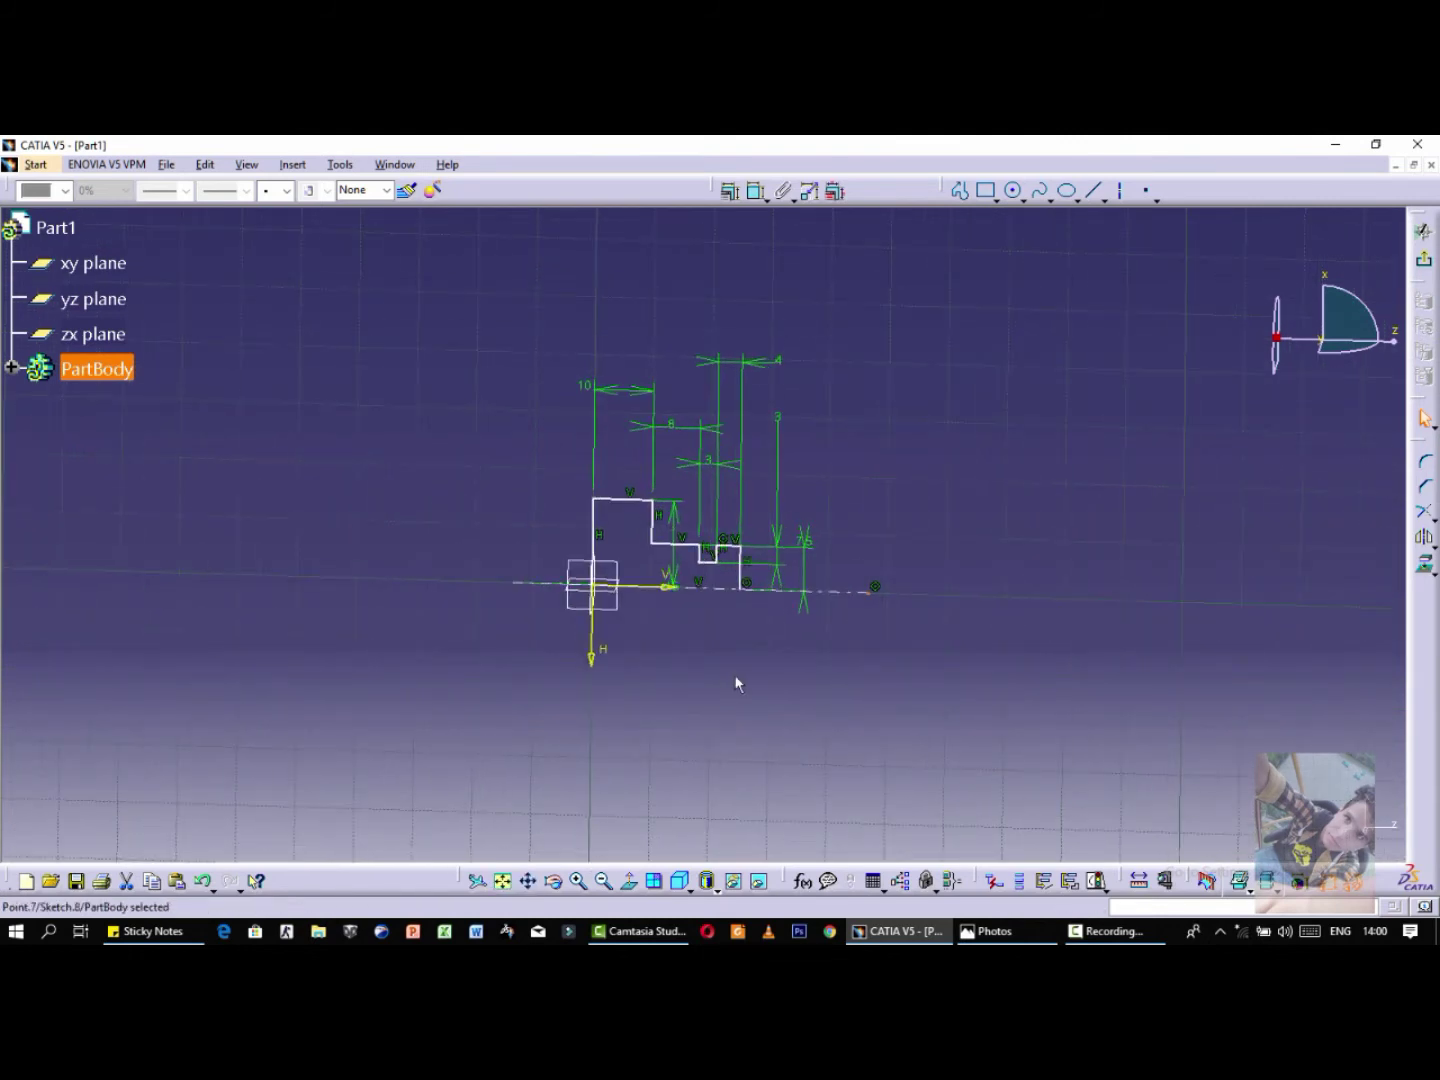
middle_click_drag(733, 674, 820, 686)
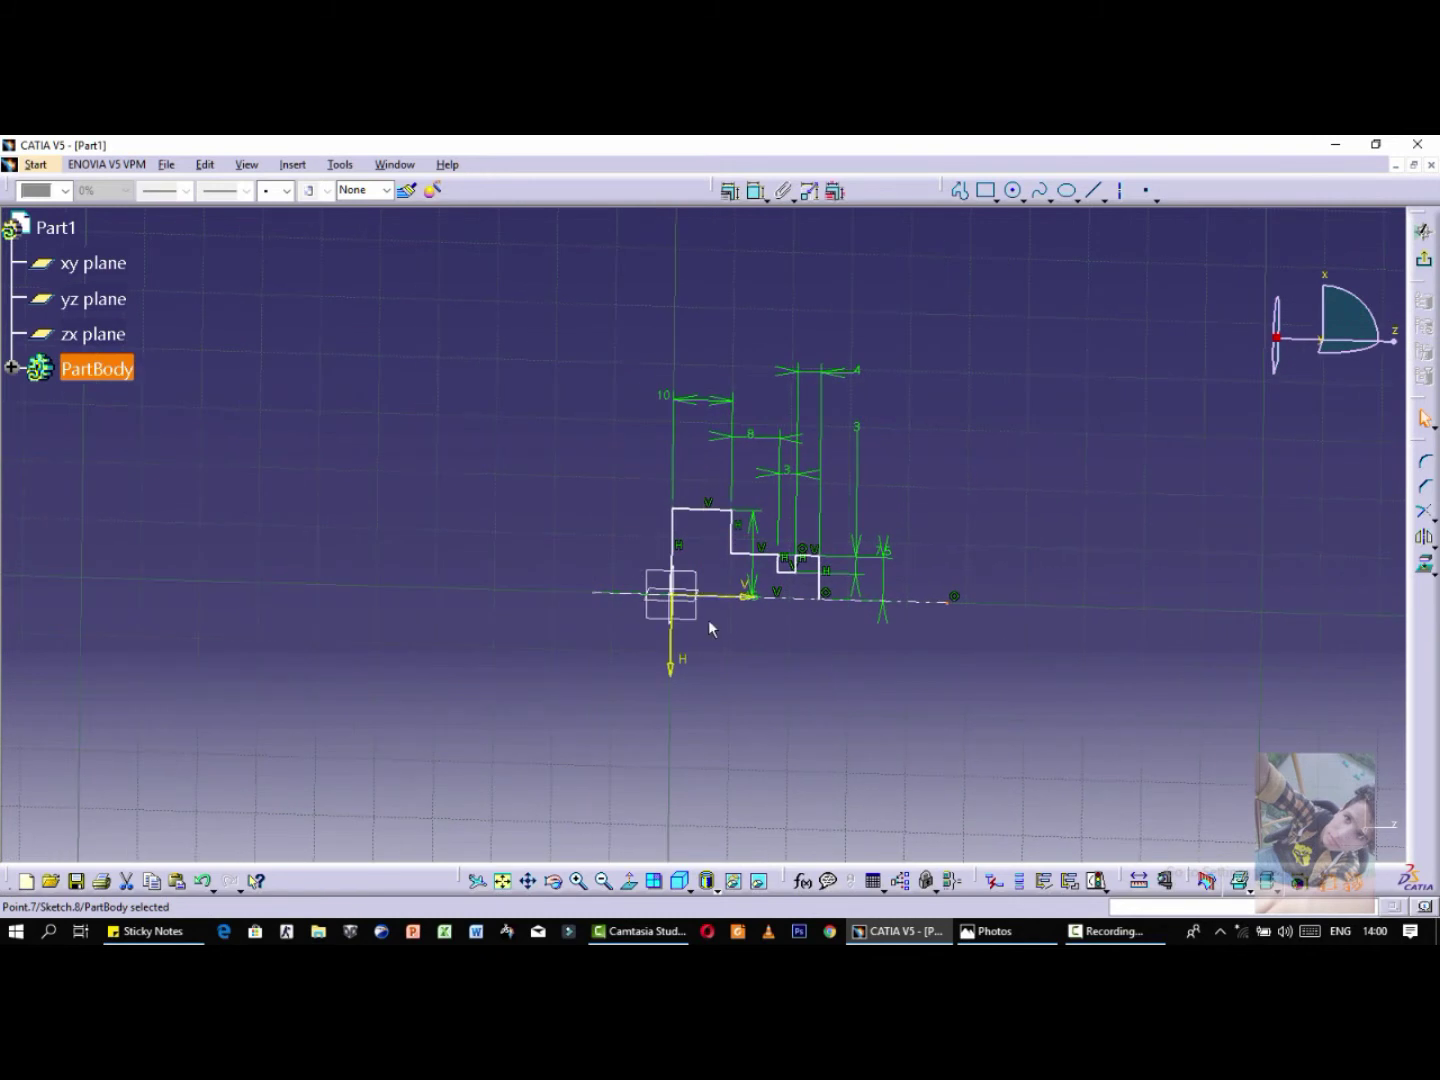
left_click(669, 654)
left_click(825, 646)
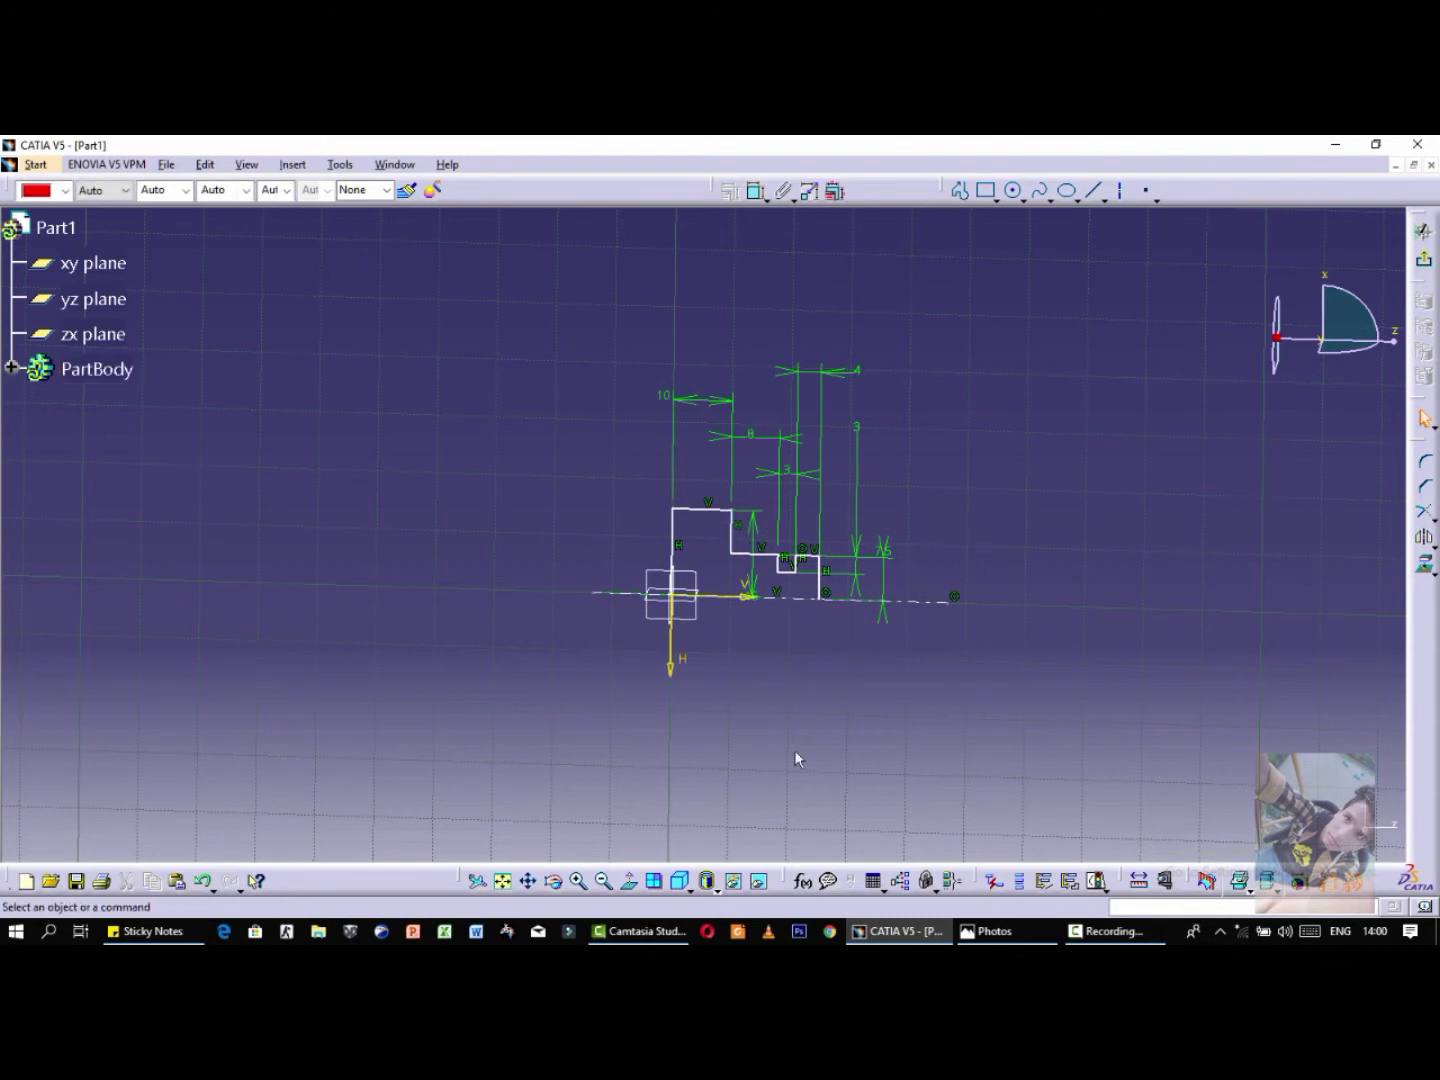
Step: Leave the sketch and revolve the profile 360° with the Shaft feature, using the sketch's V direction as the axis
left_click(578, 879)
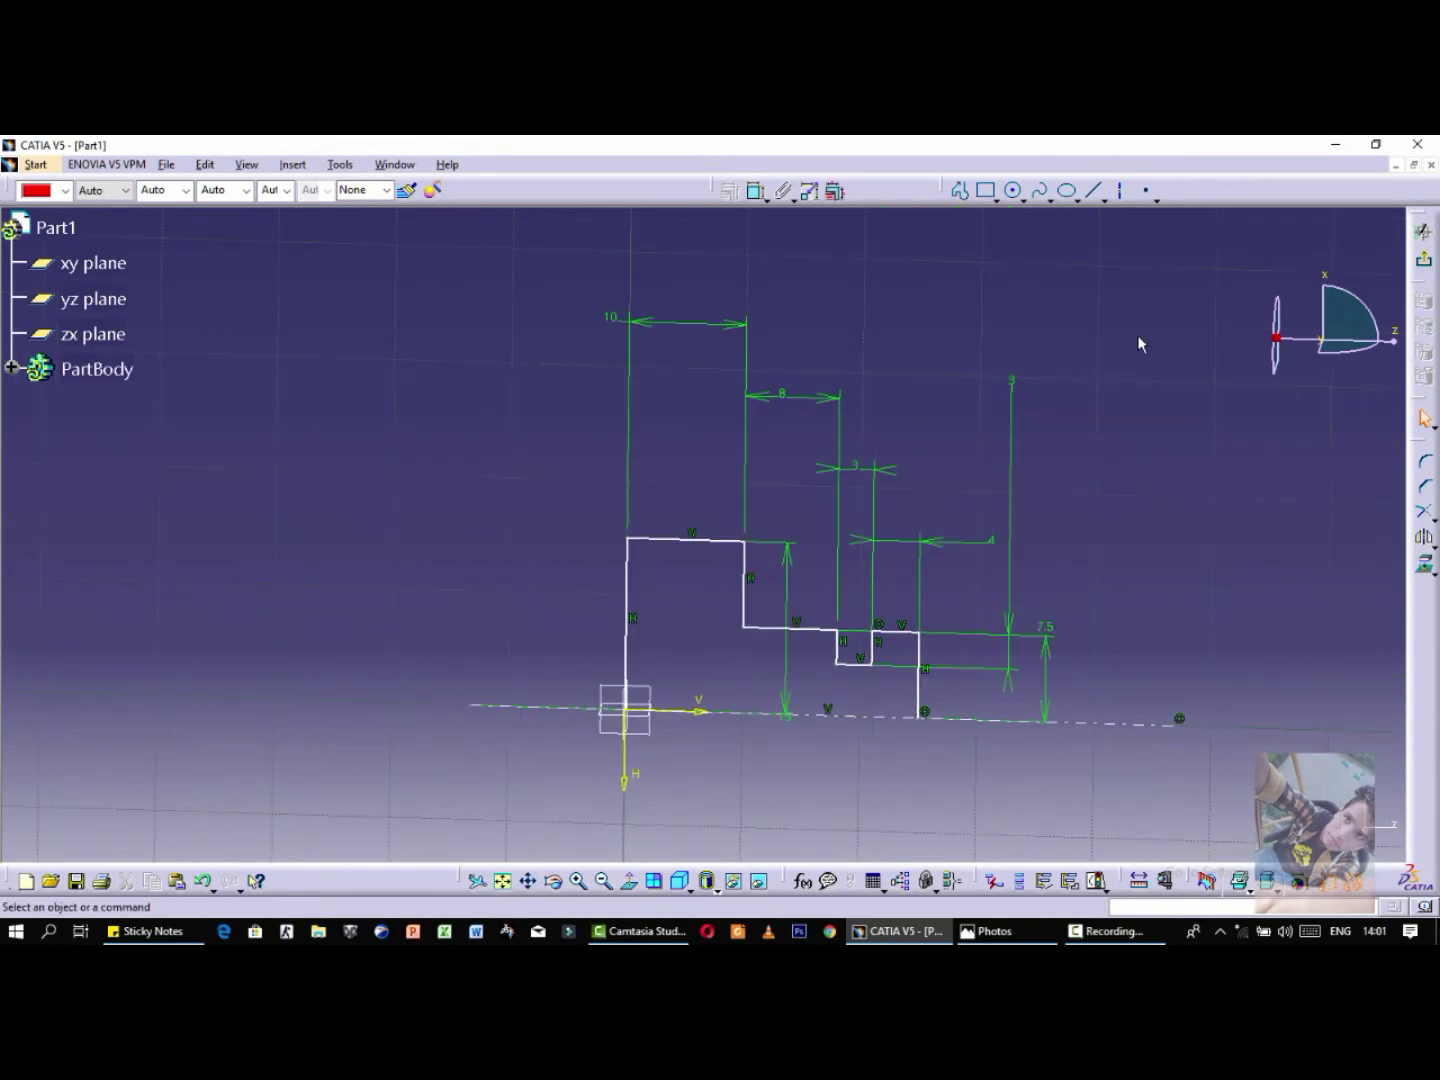
left_click(1427, 265)
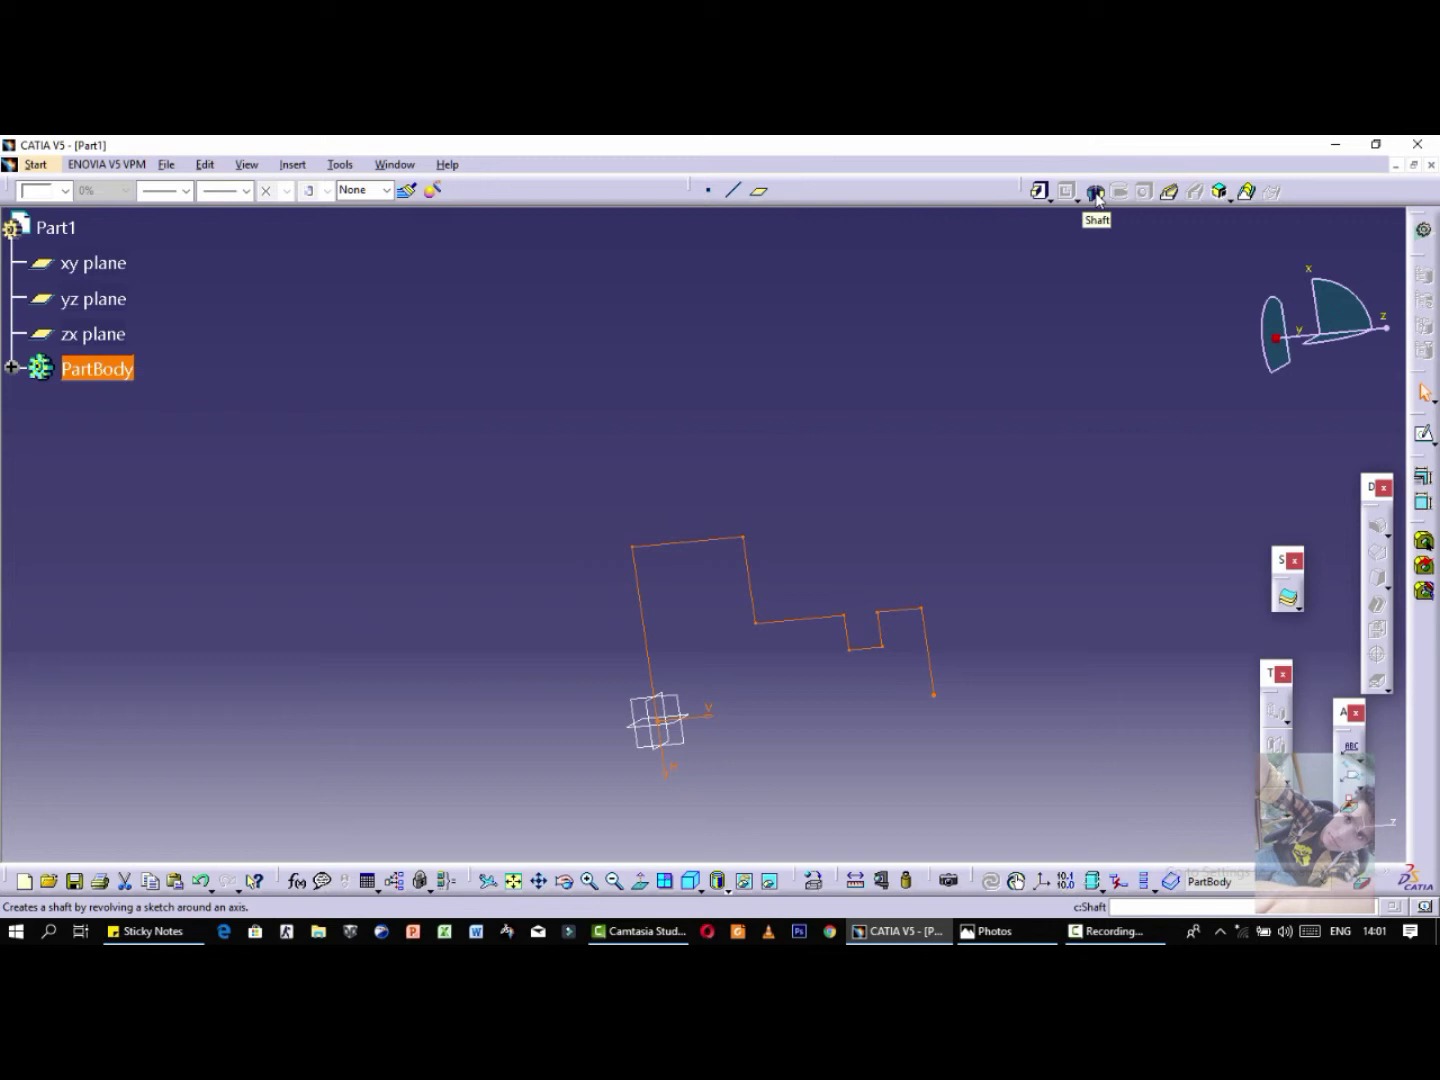
left_click(1096, 195)
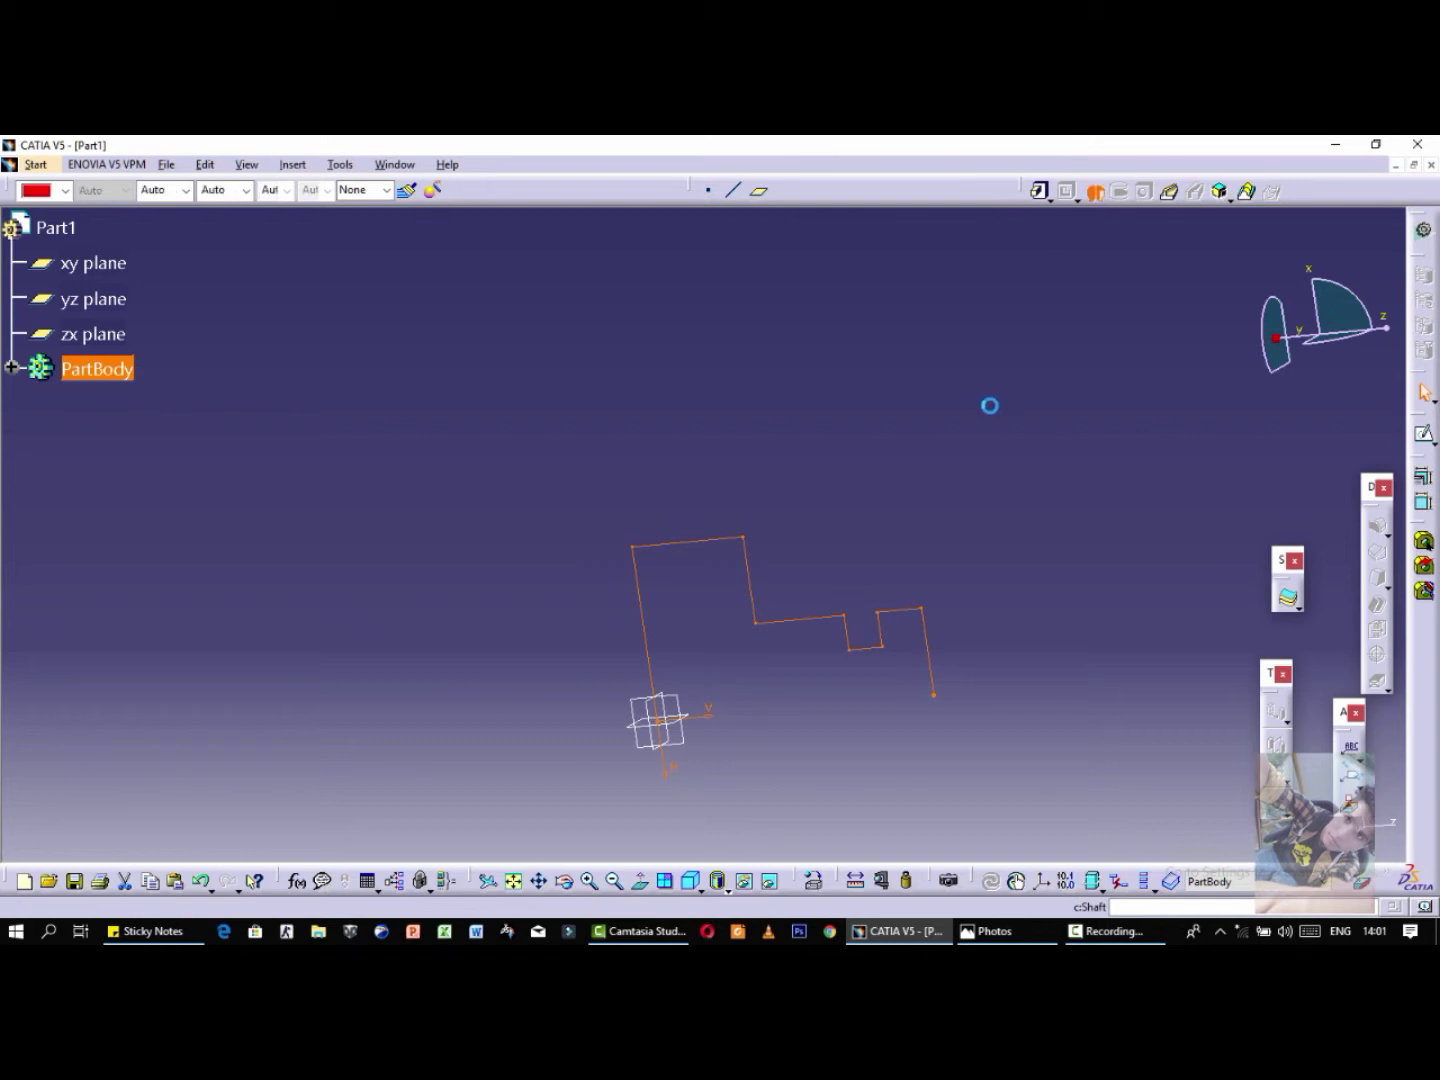
left_click(564, 881)
left_click_drag(973, 605, 847, 714)
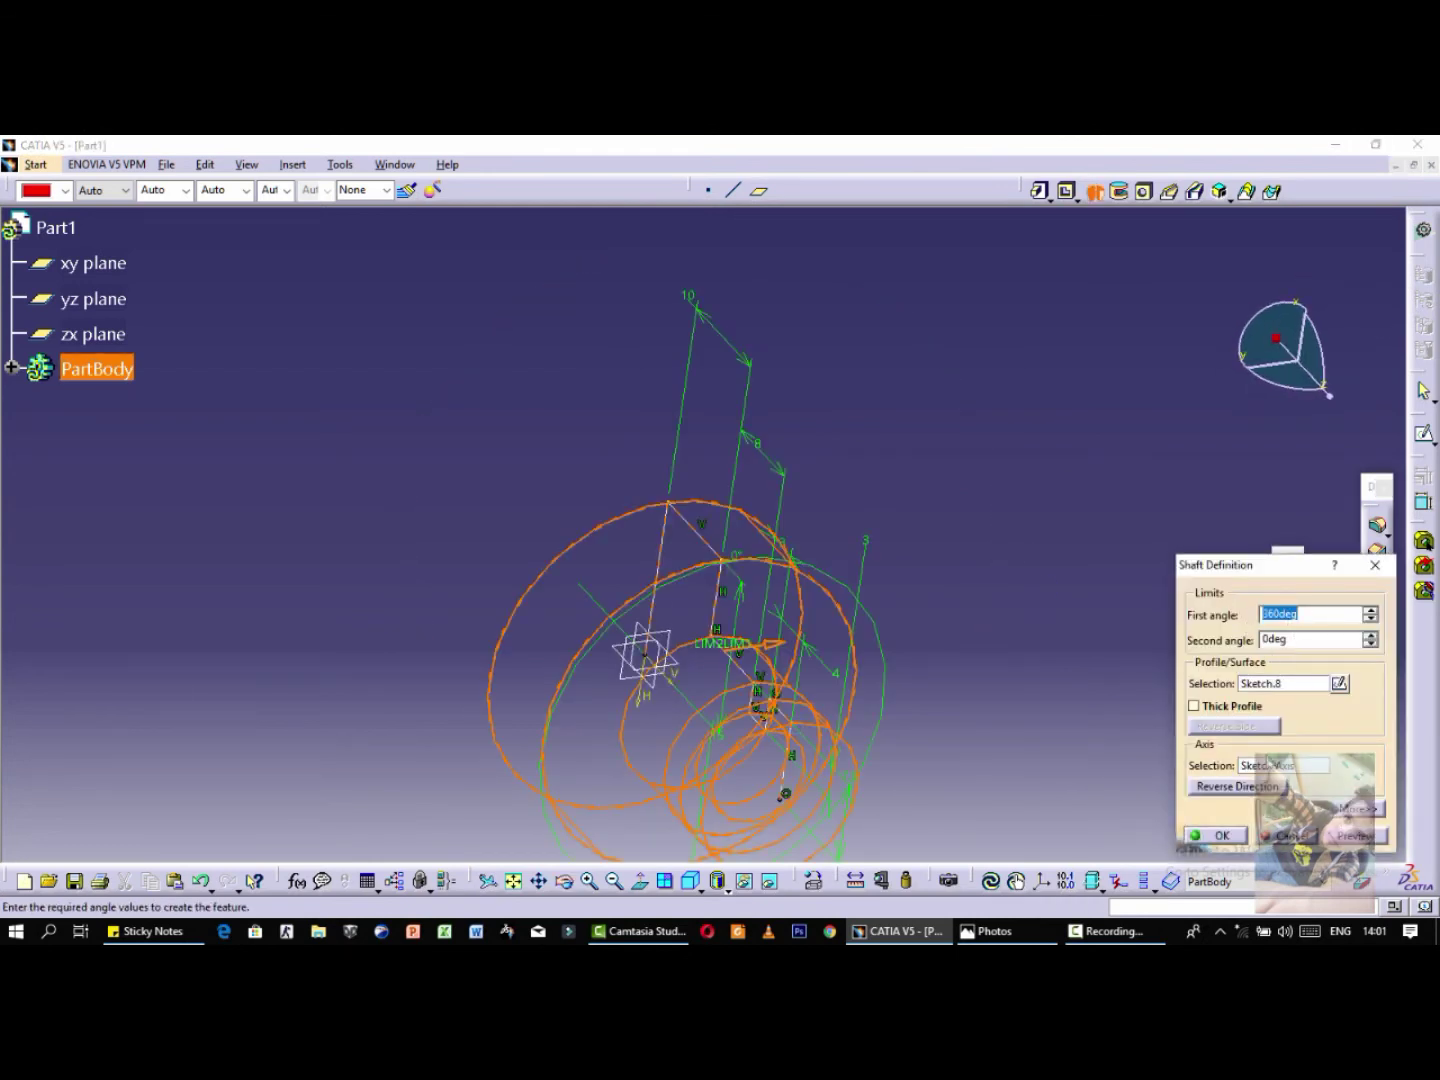
left_click(1274, 766)
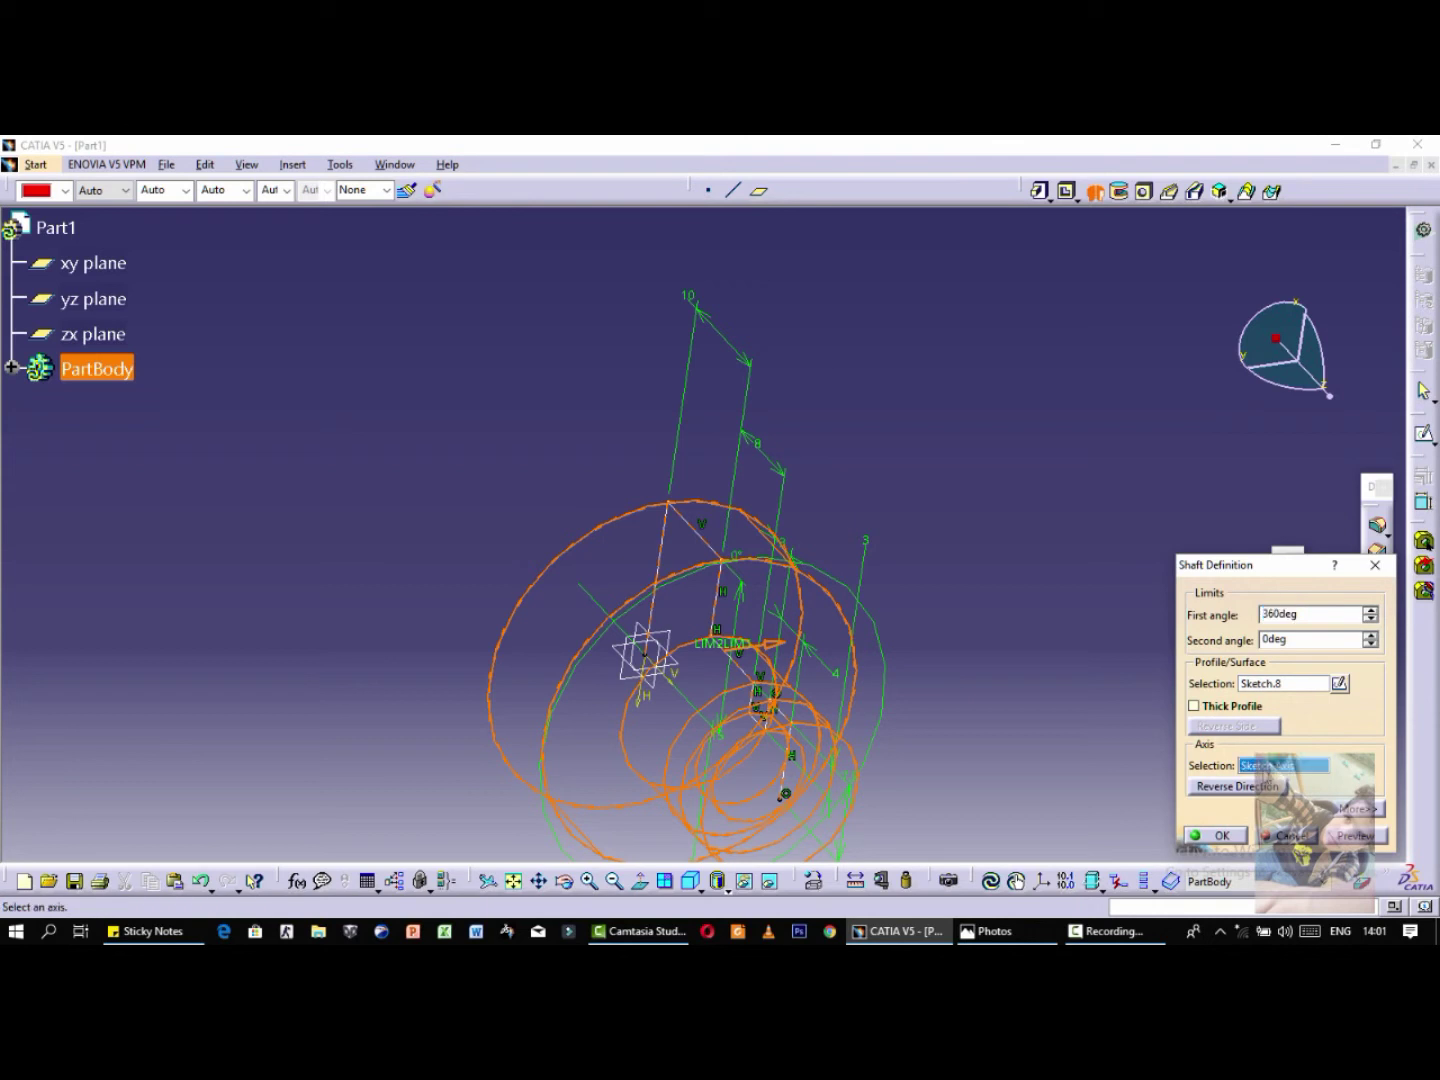
middle_click_drag(1029, 738, 895, 533)
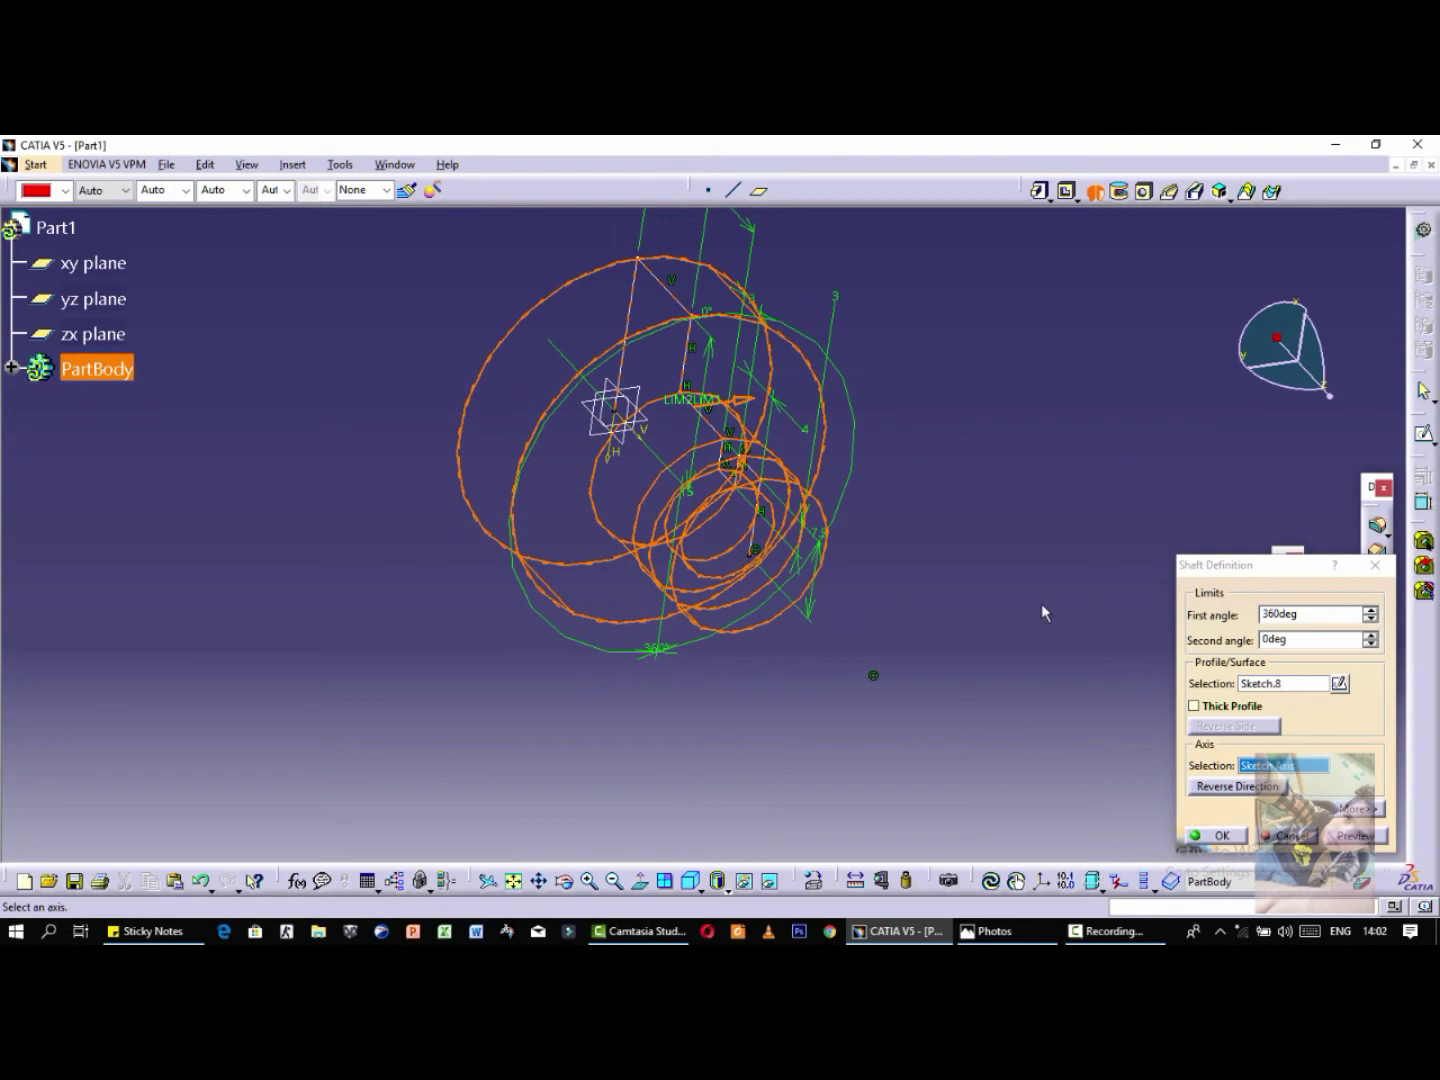
left_click(645, 439)
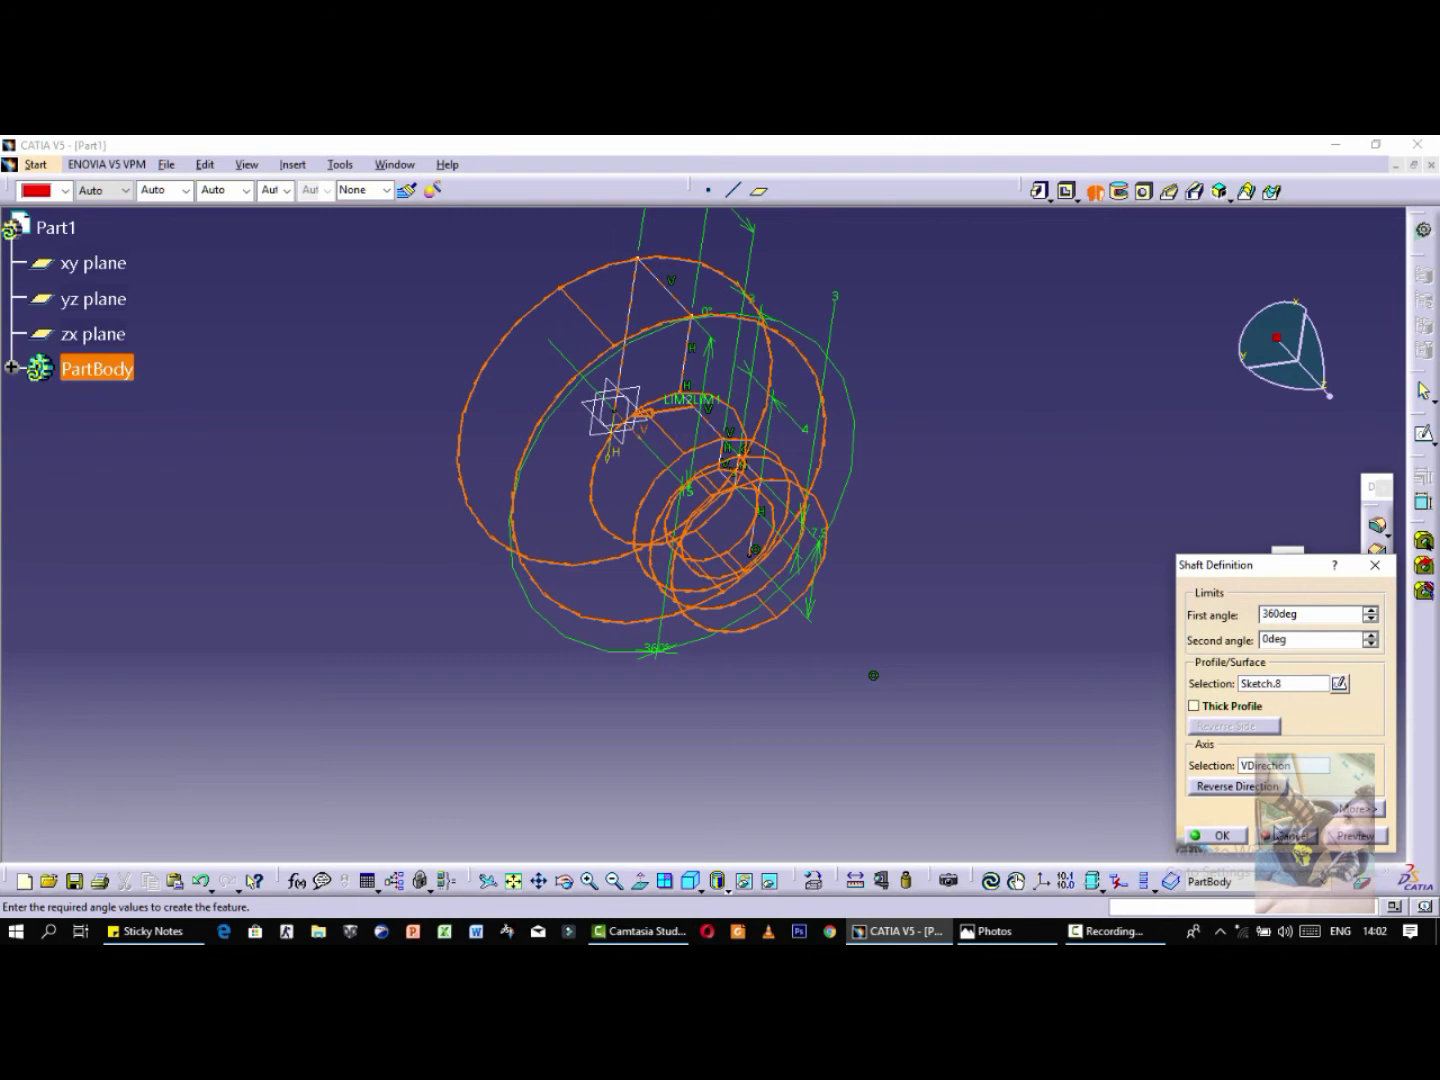
left_click(1355, 835)
left_click(1215, 834)
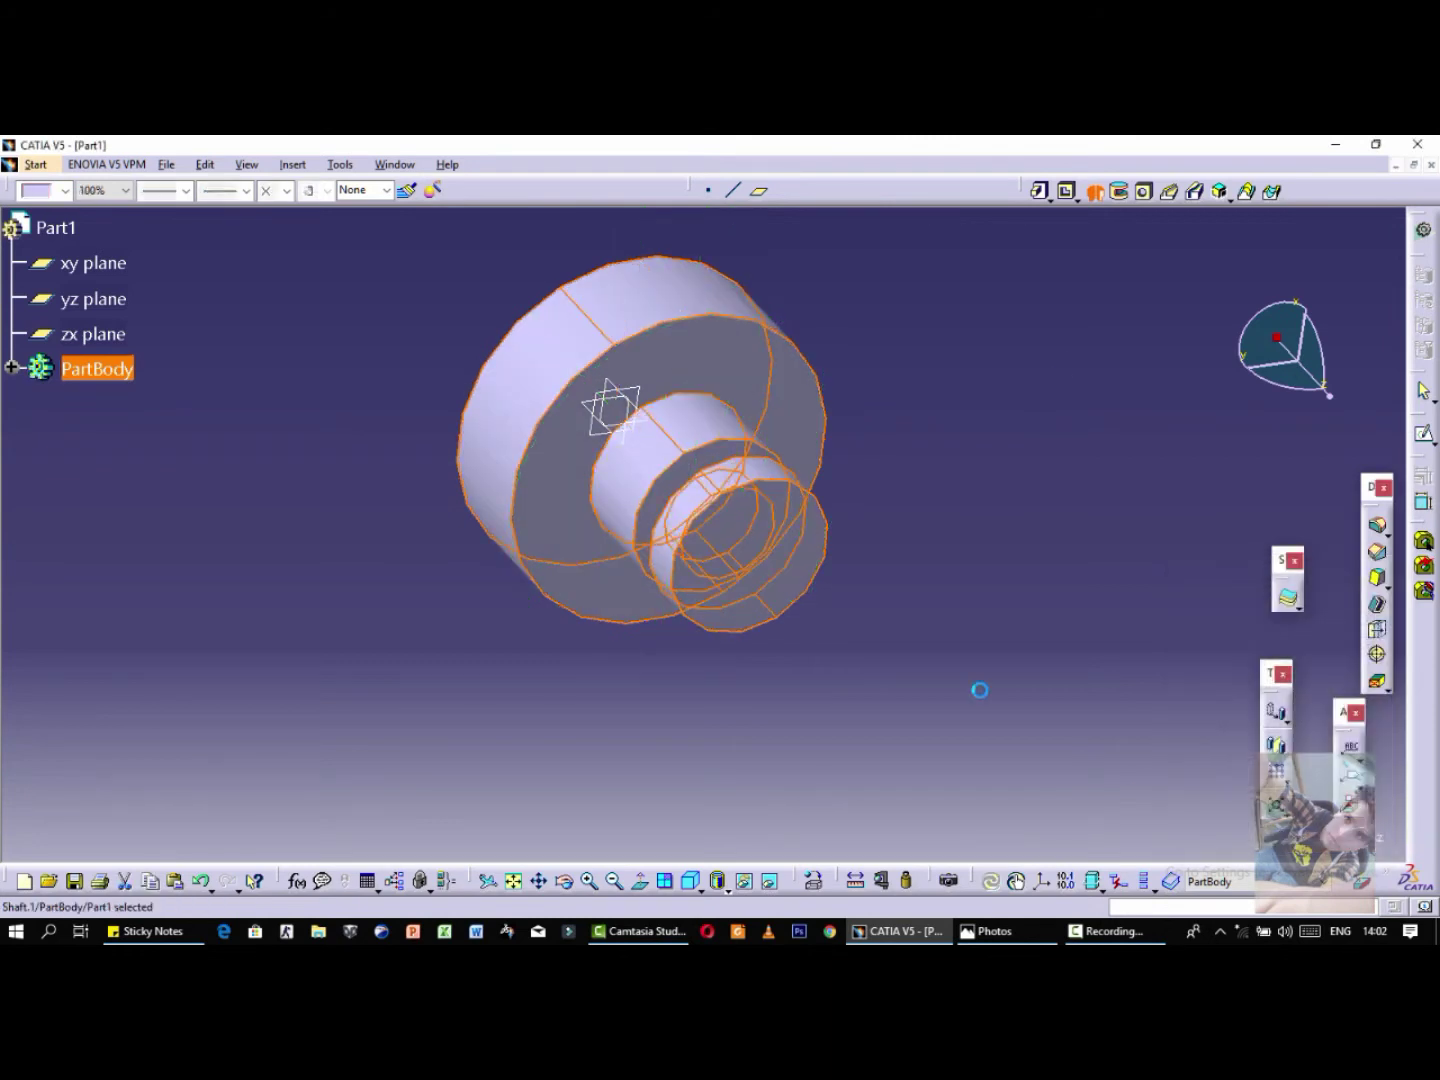
Step: Check the chamfer dimensions in the part drawing in Photos, return to CATIA and move the floating dress-up tools nearer the model
left_click(566, 881)
left_click_drag(771, 755, 868, 715)
left_click(987, 932)
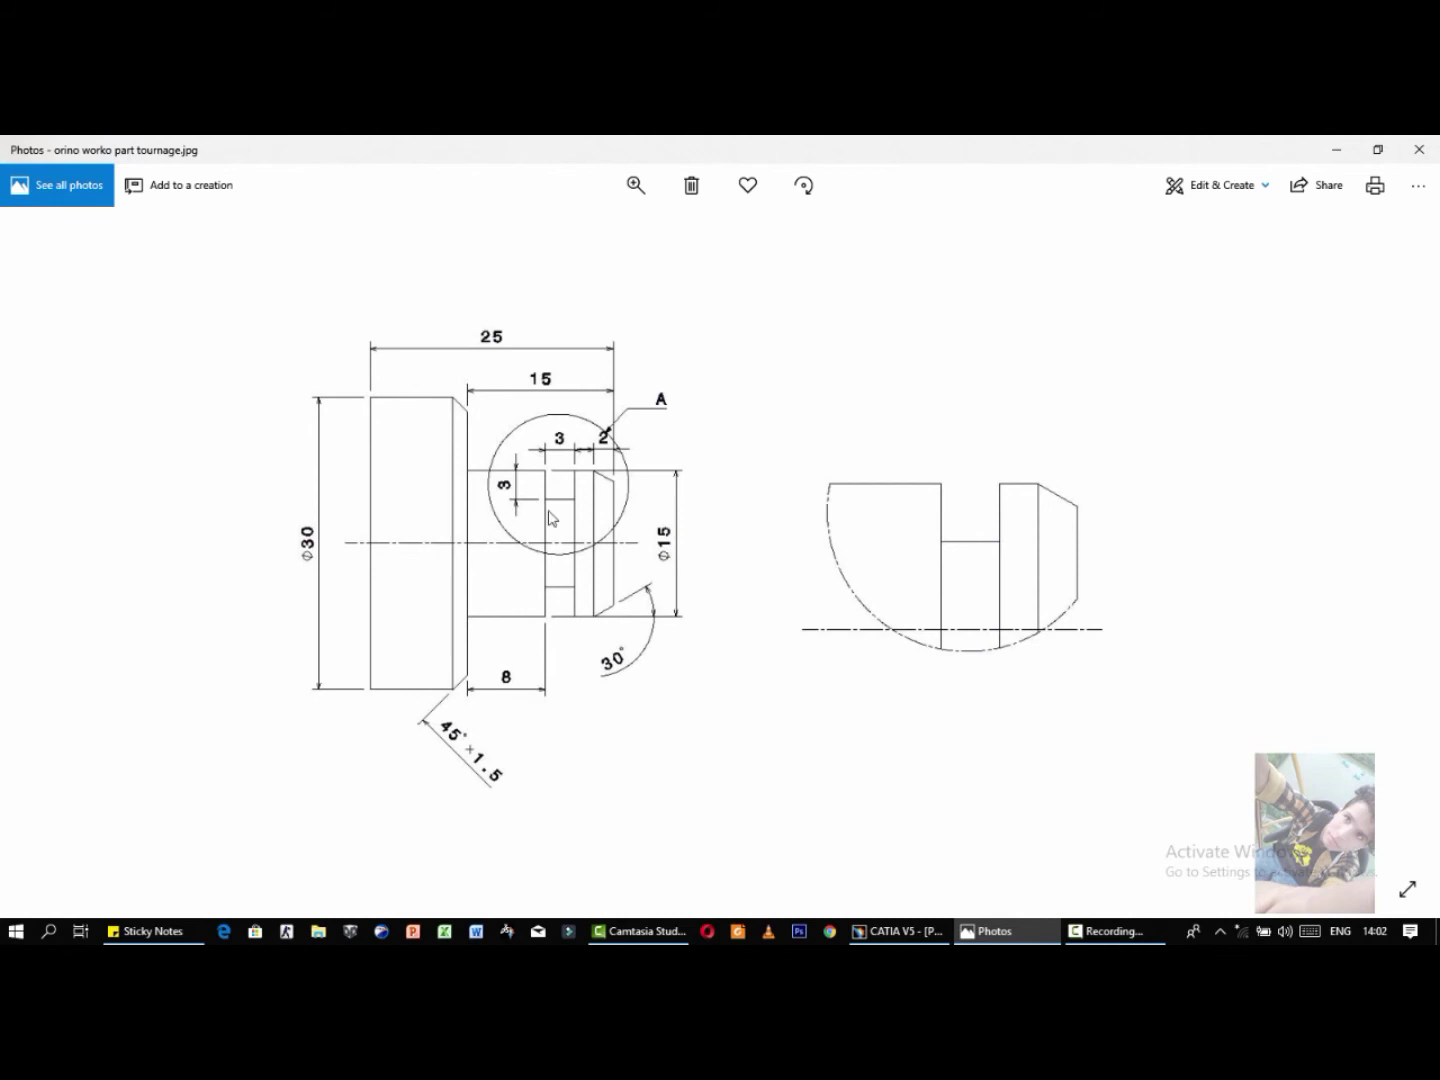
left_click(1336, 148)
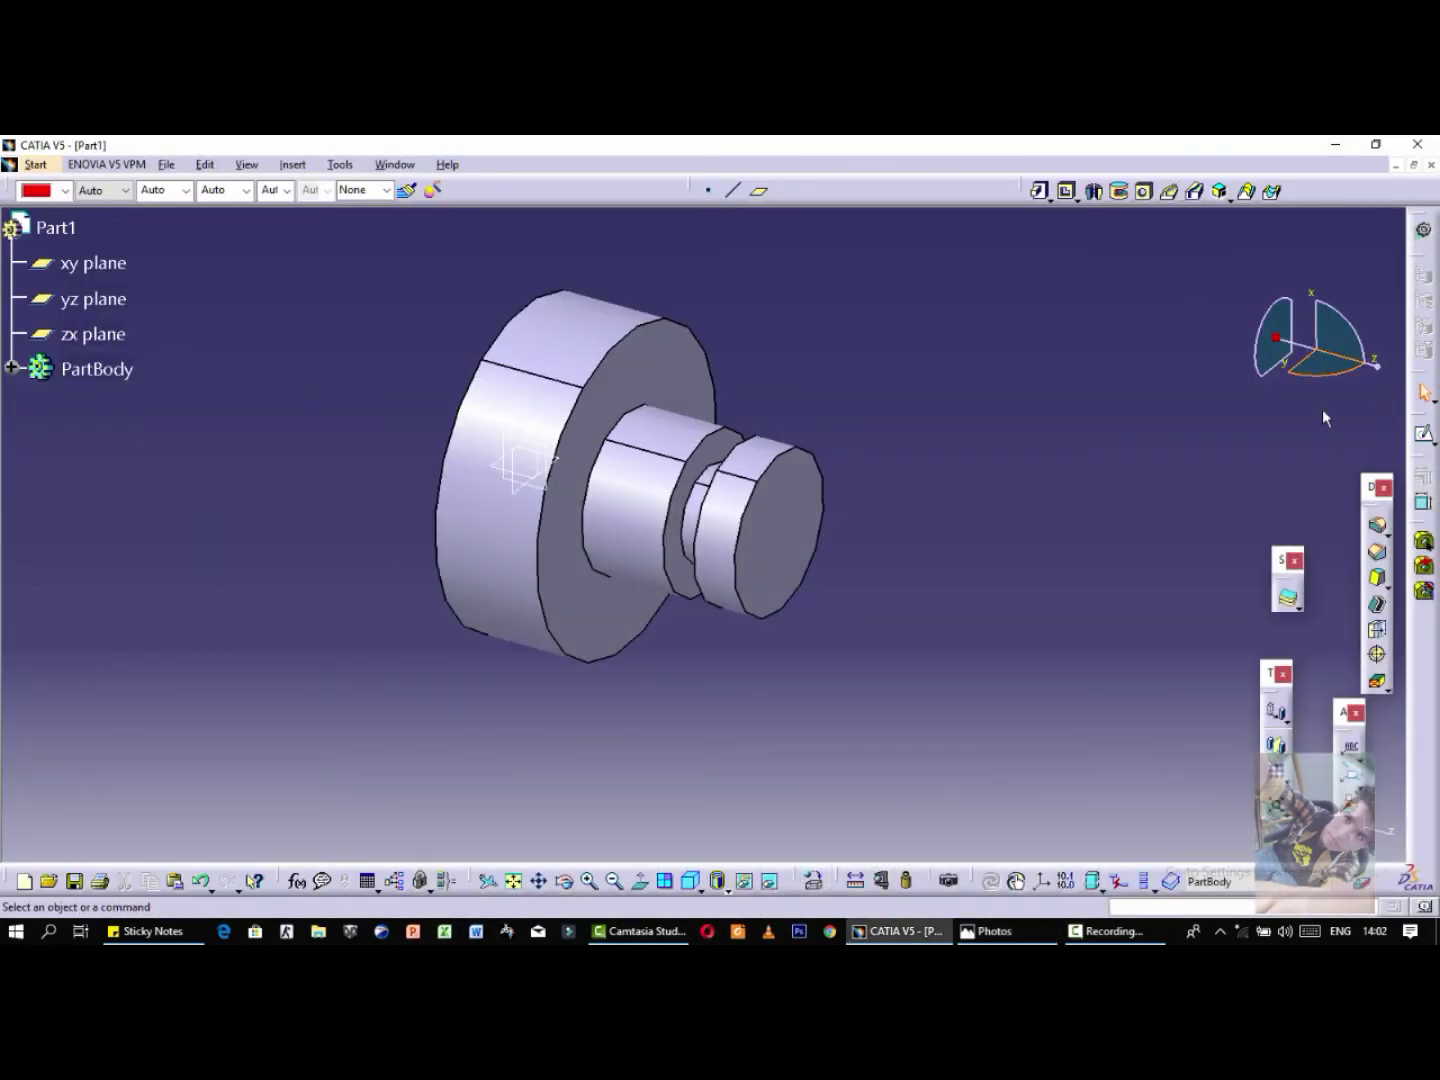
left_click_drag(1365, 487, 1082, 264)
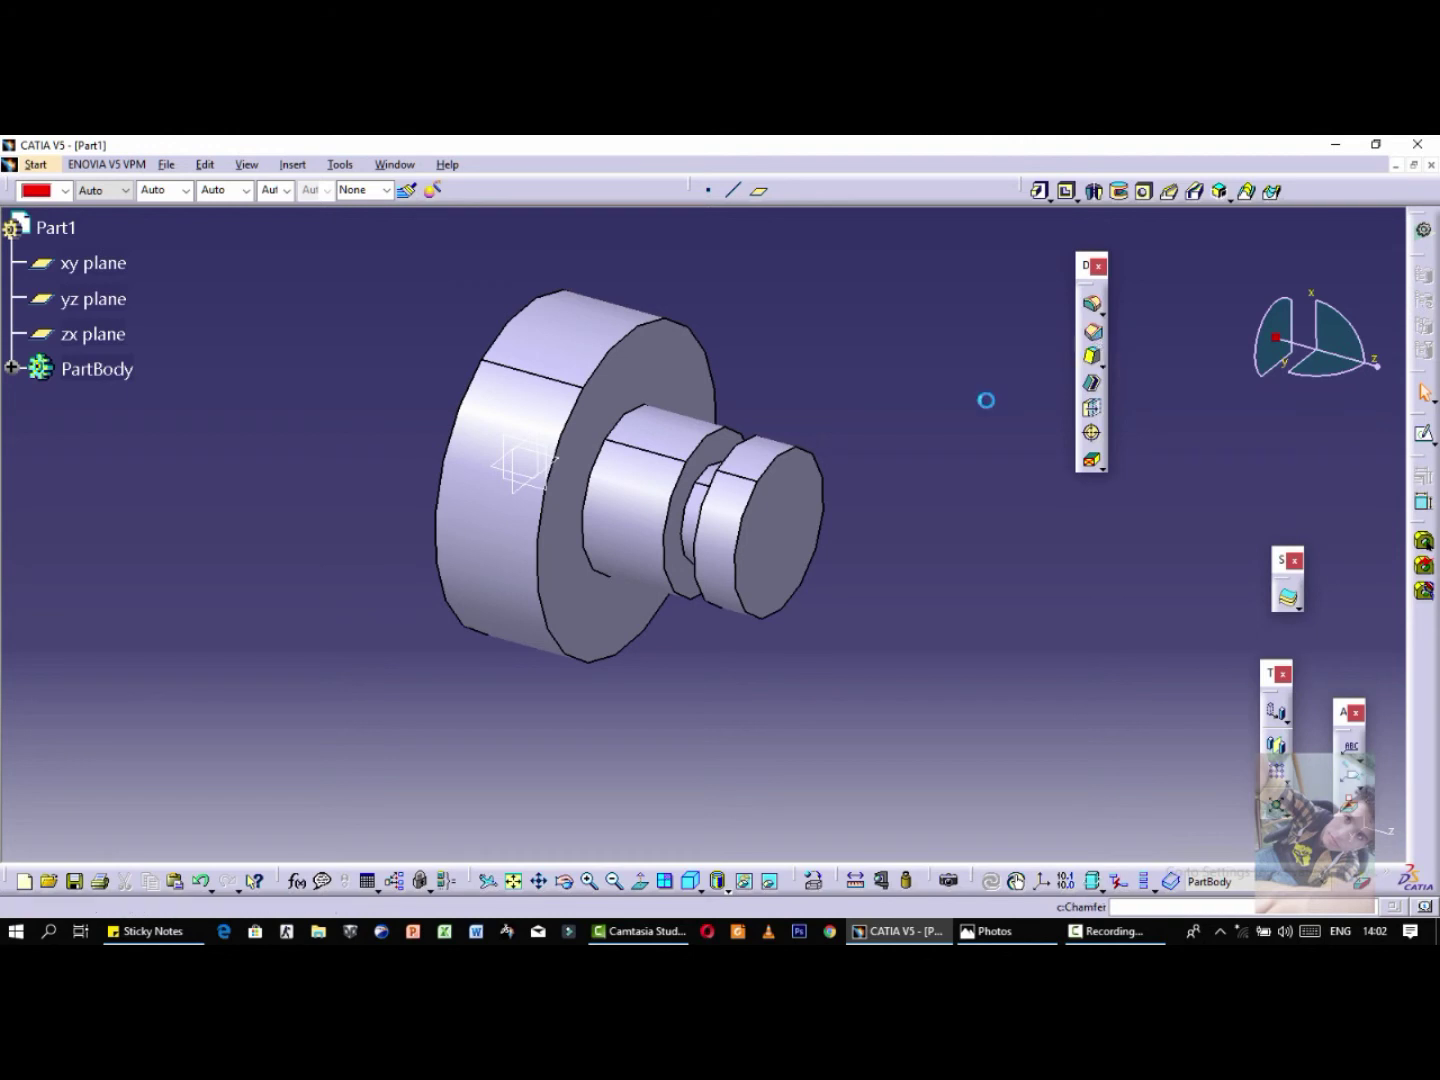
Step: Chamfer the outer edge of the small grooved end with a 2 mm length and 30° angle, rechecking the length in the drawing
left_click(1093, 330)
left_click(777, 464)
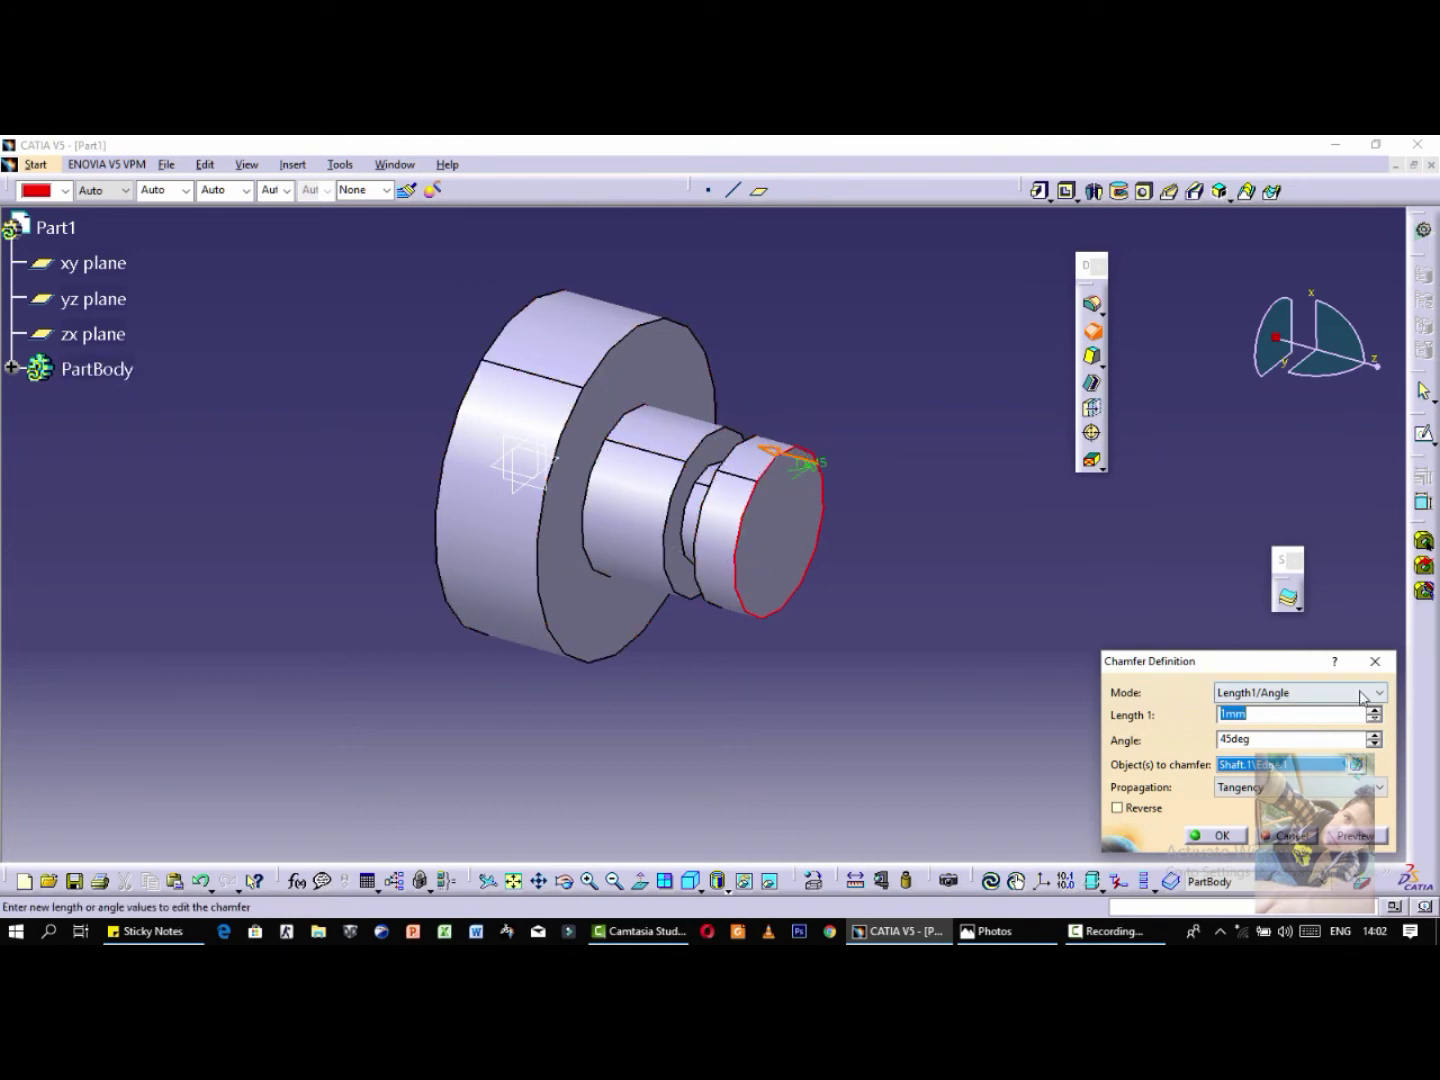
left_click(1290, 691)
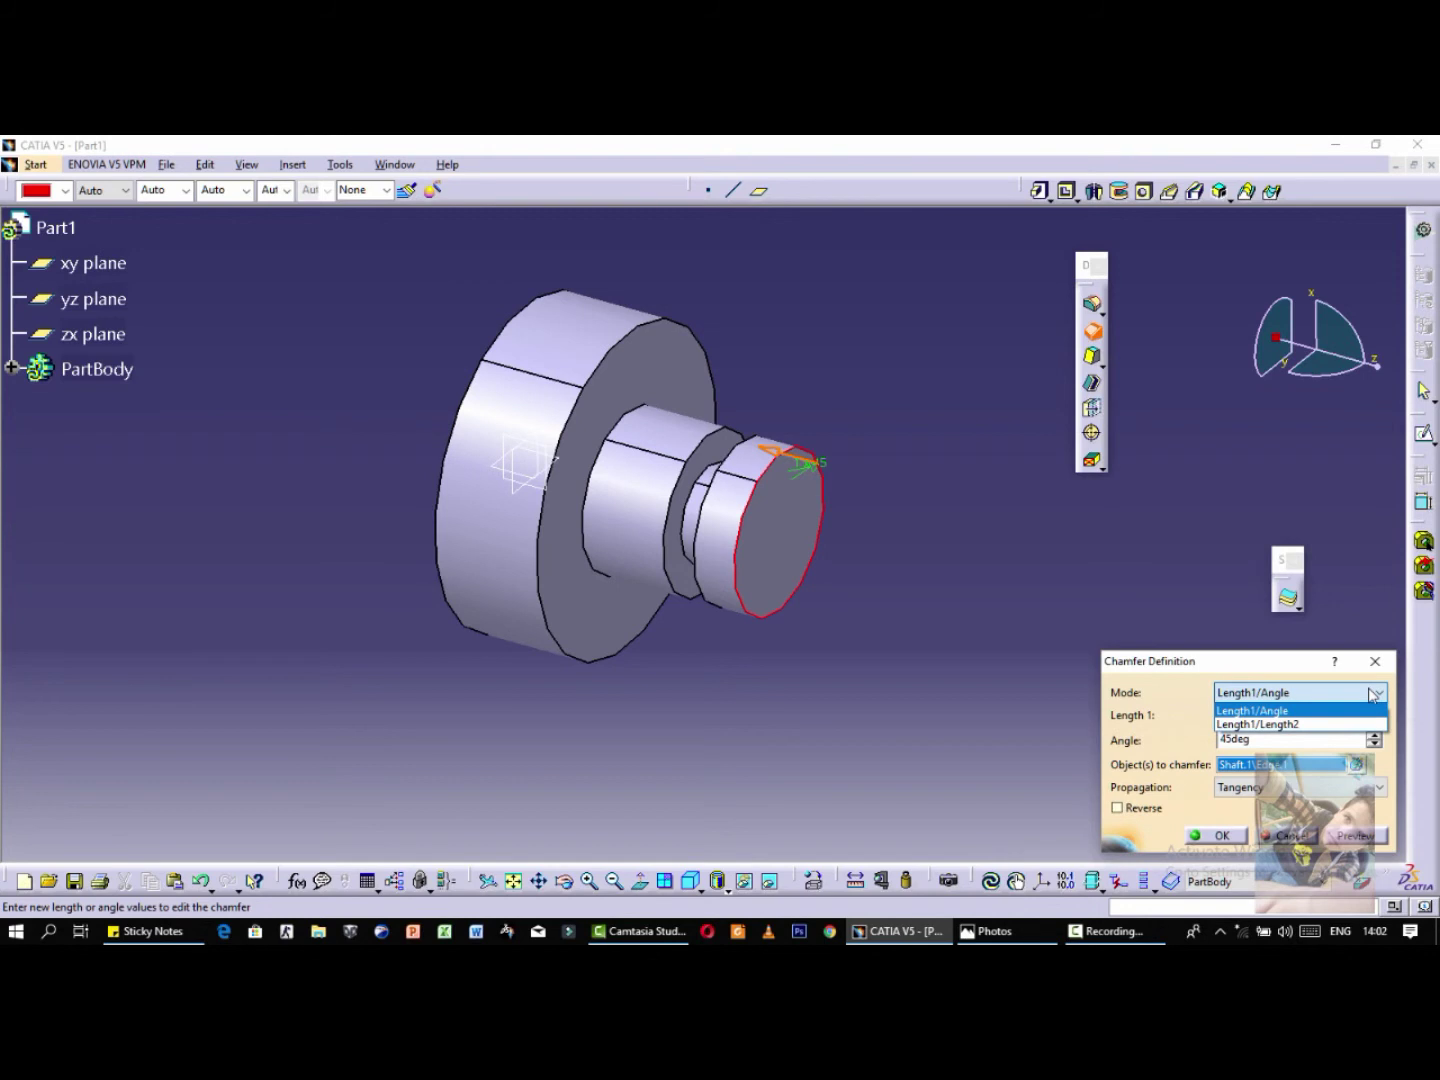
left_click(1275, 712)
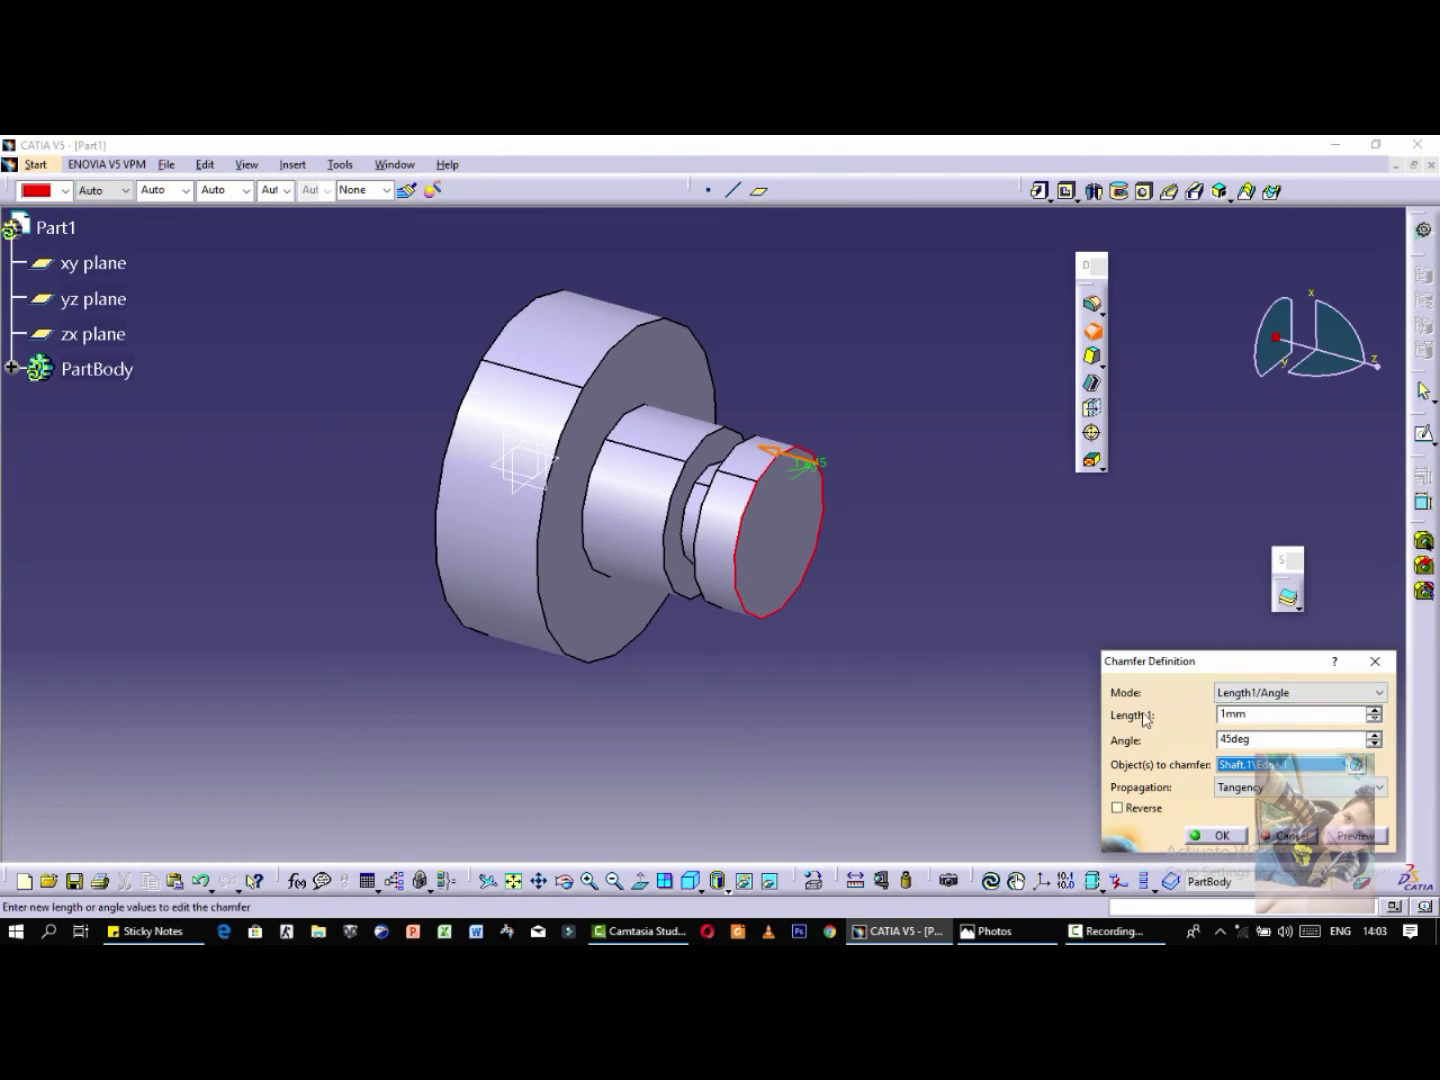
left_click(1234, 738)
double_click(1233, 738)
type("30")
left_click(1004, 932)
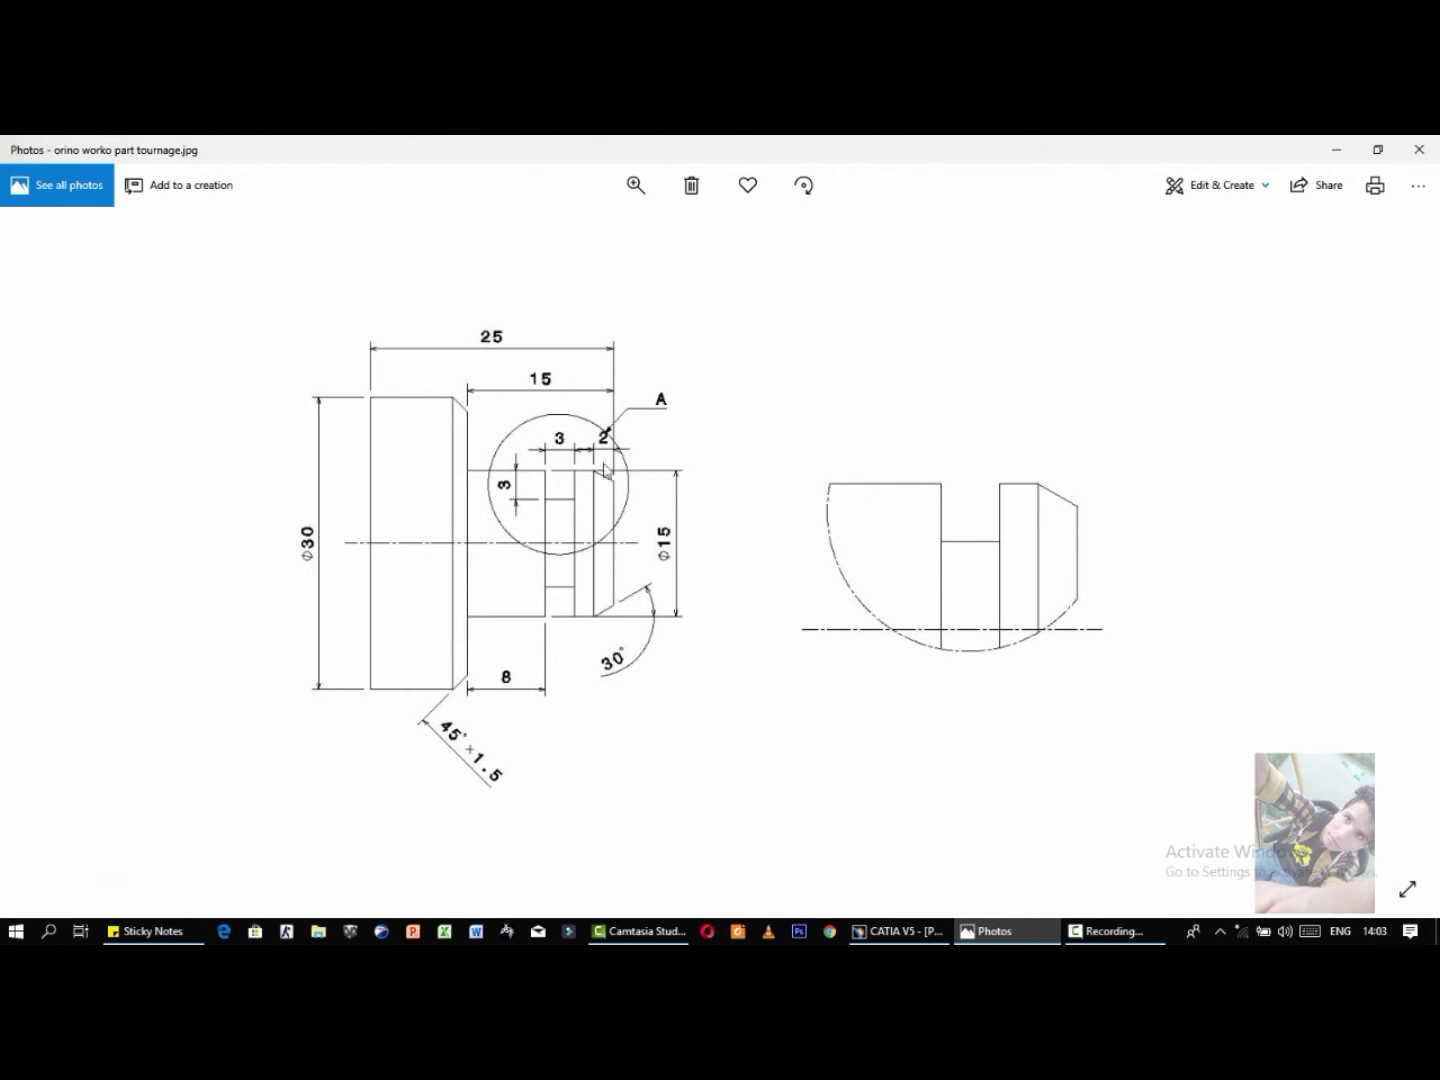
left_click(1336, 149)
left_click(1346, 835)
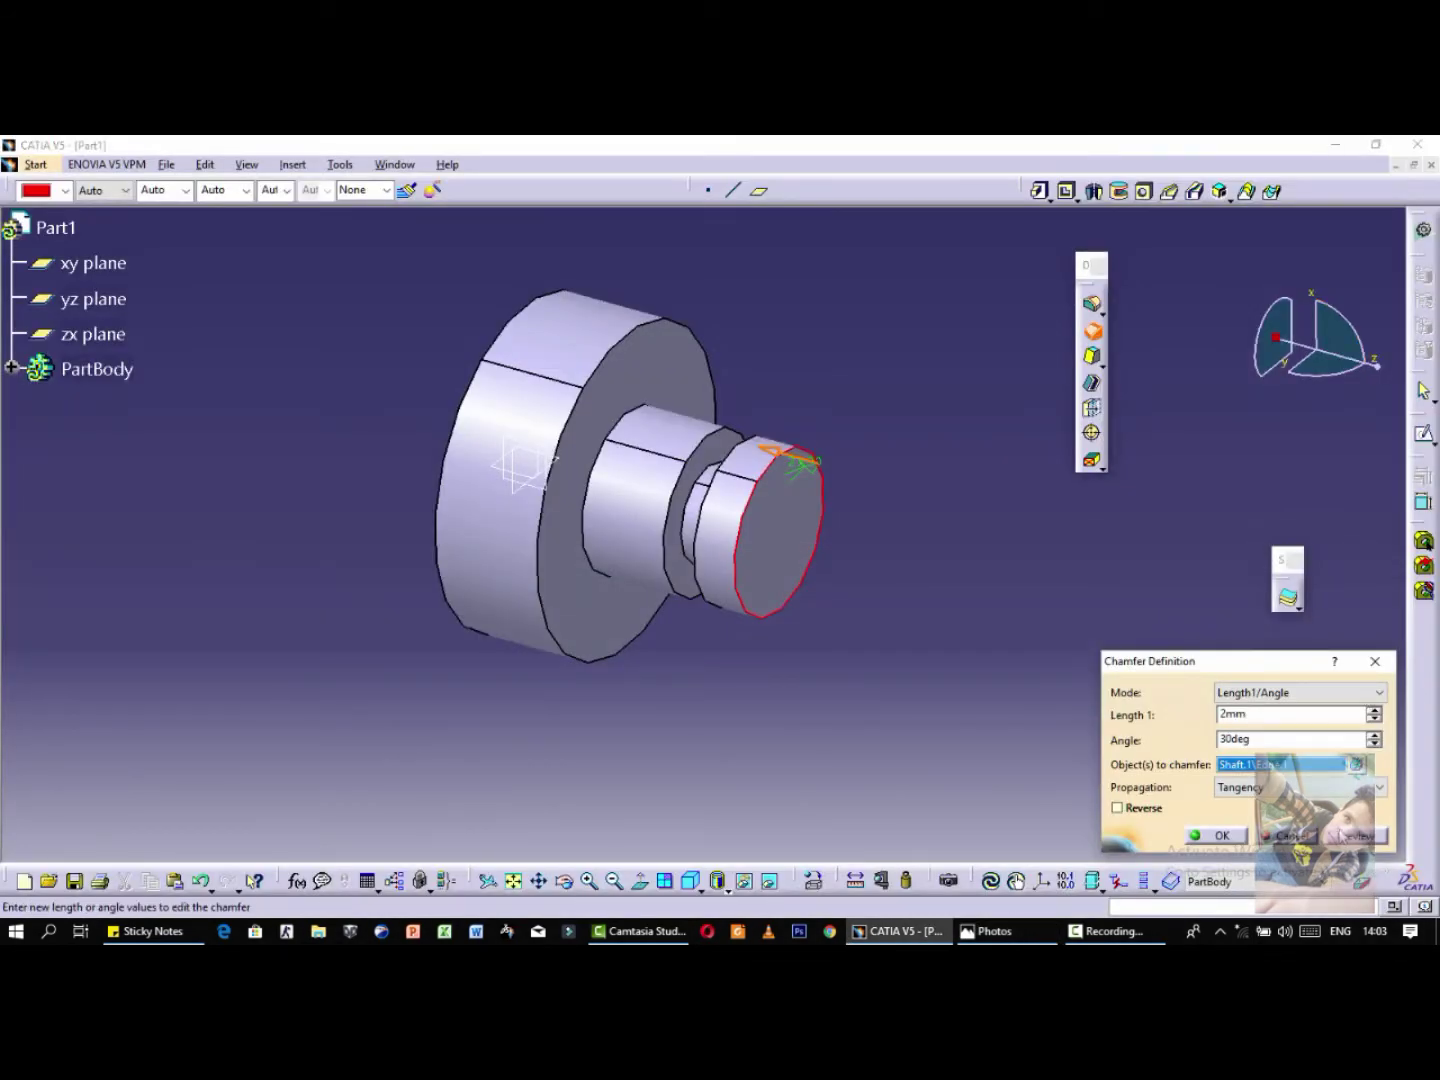
left_click(1211, 835)
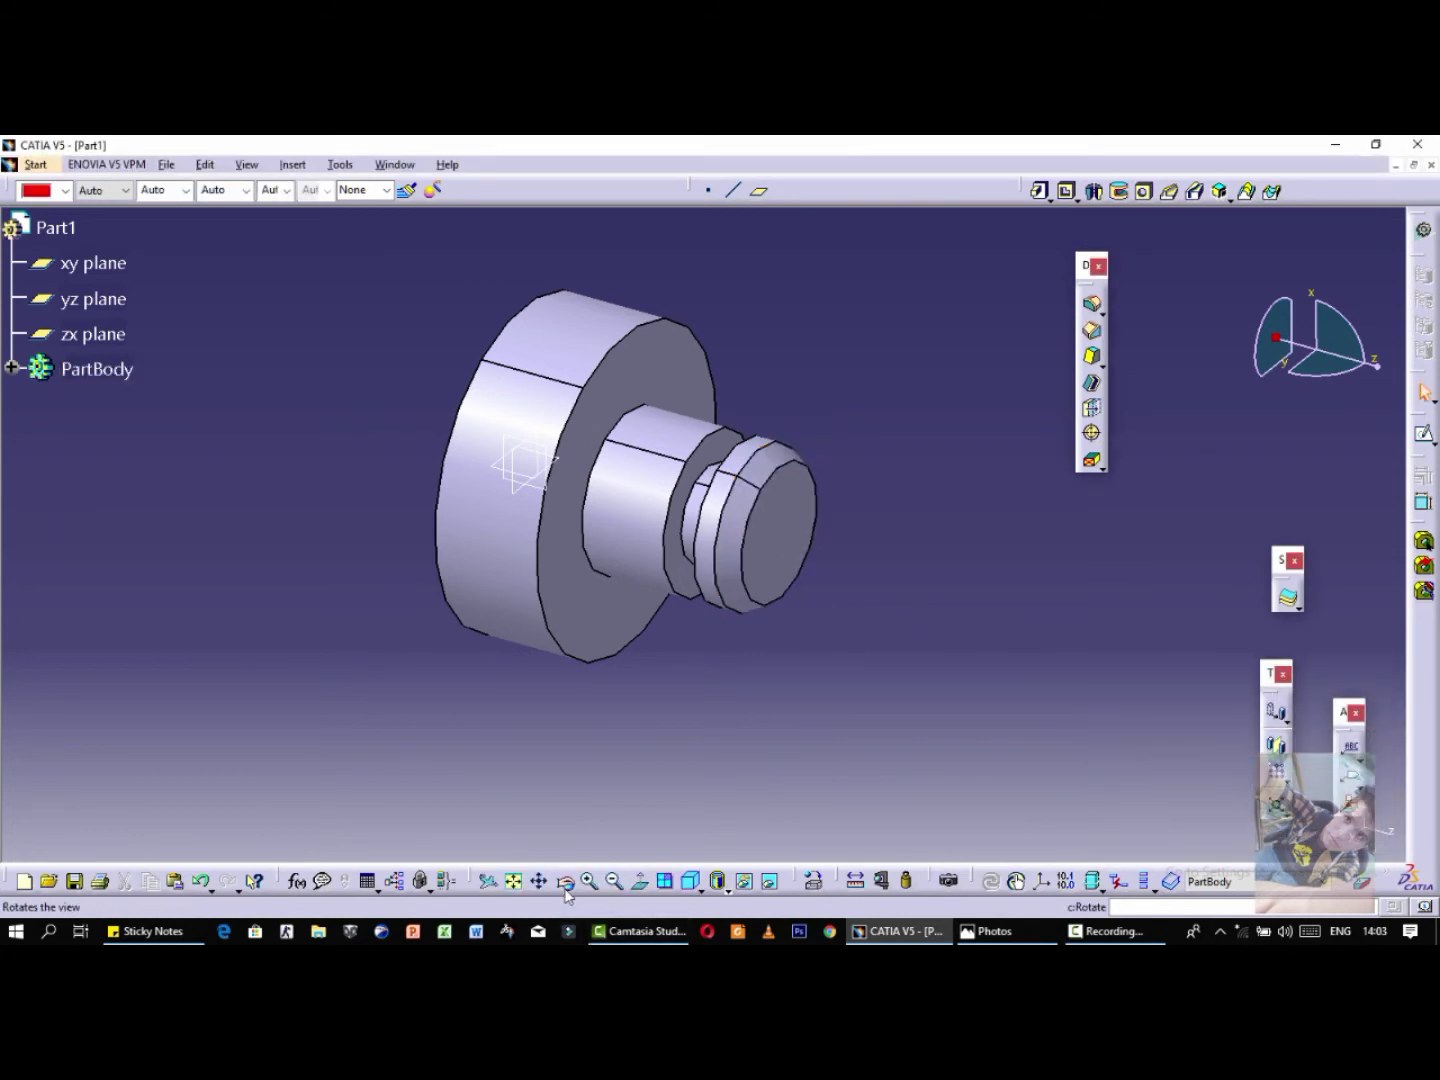
Step: Chamfer the large disc's outer edge on the shoulder side with a 1.5 mm length and 45° angle
middle_click_drag(678, 700, 769, 699)
left_click(626, 336)
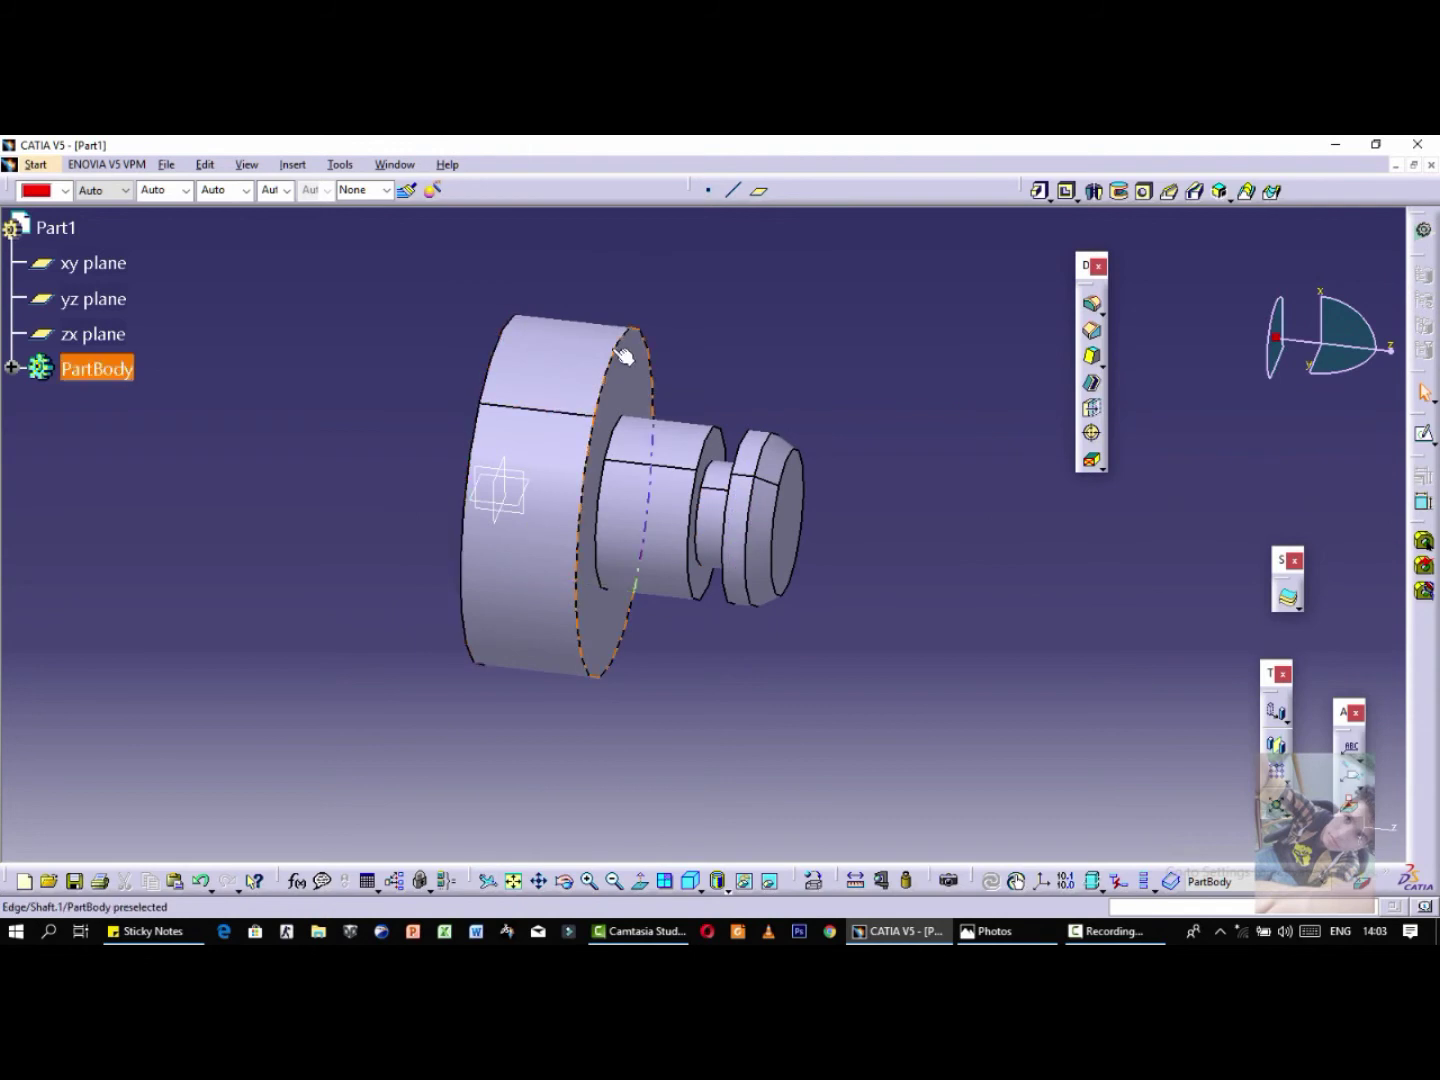
left_click(1092, 329)
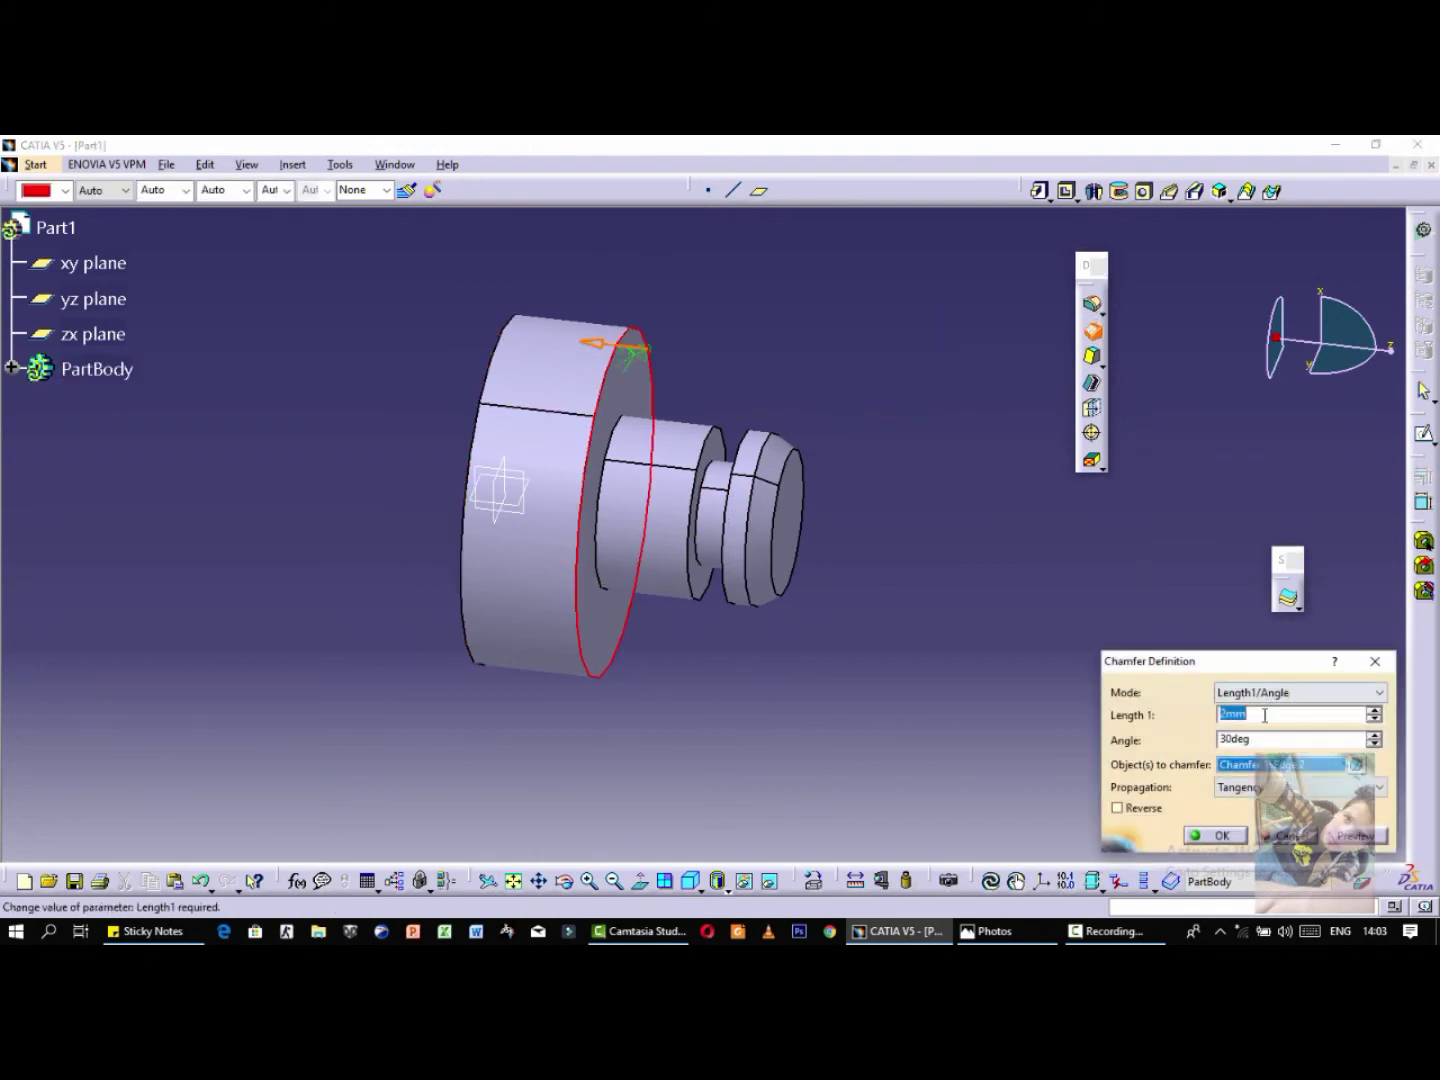
type("1.5")
key("Return")
left_click(1239, 740)
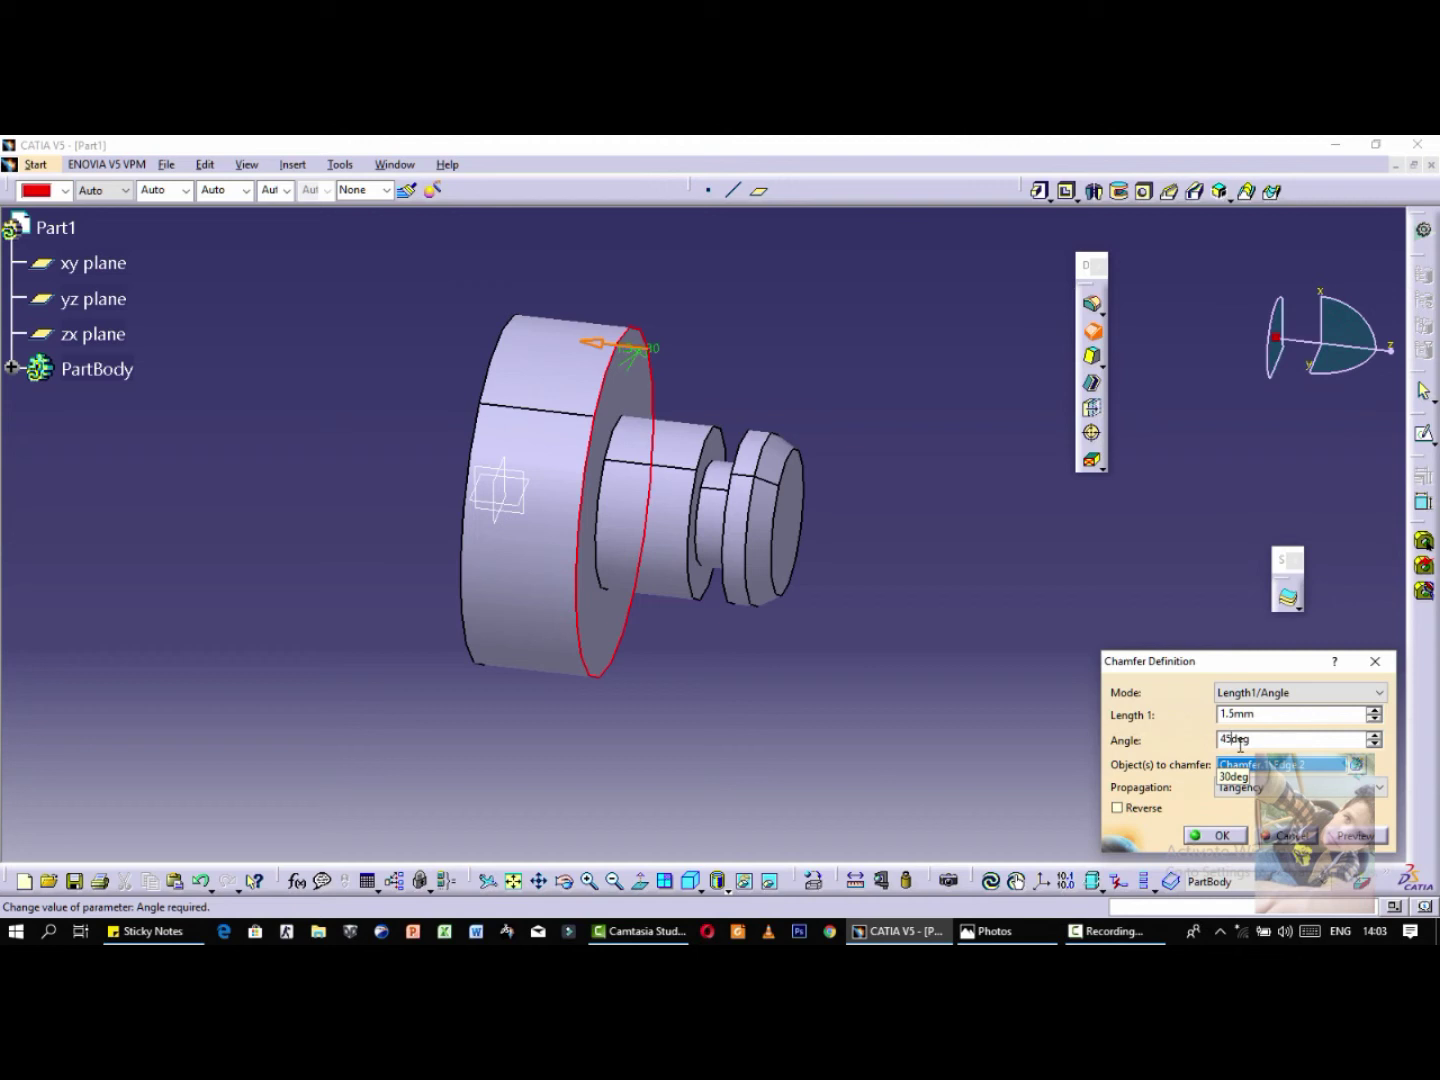
left_click(1357, 836)
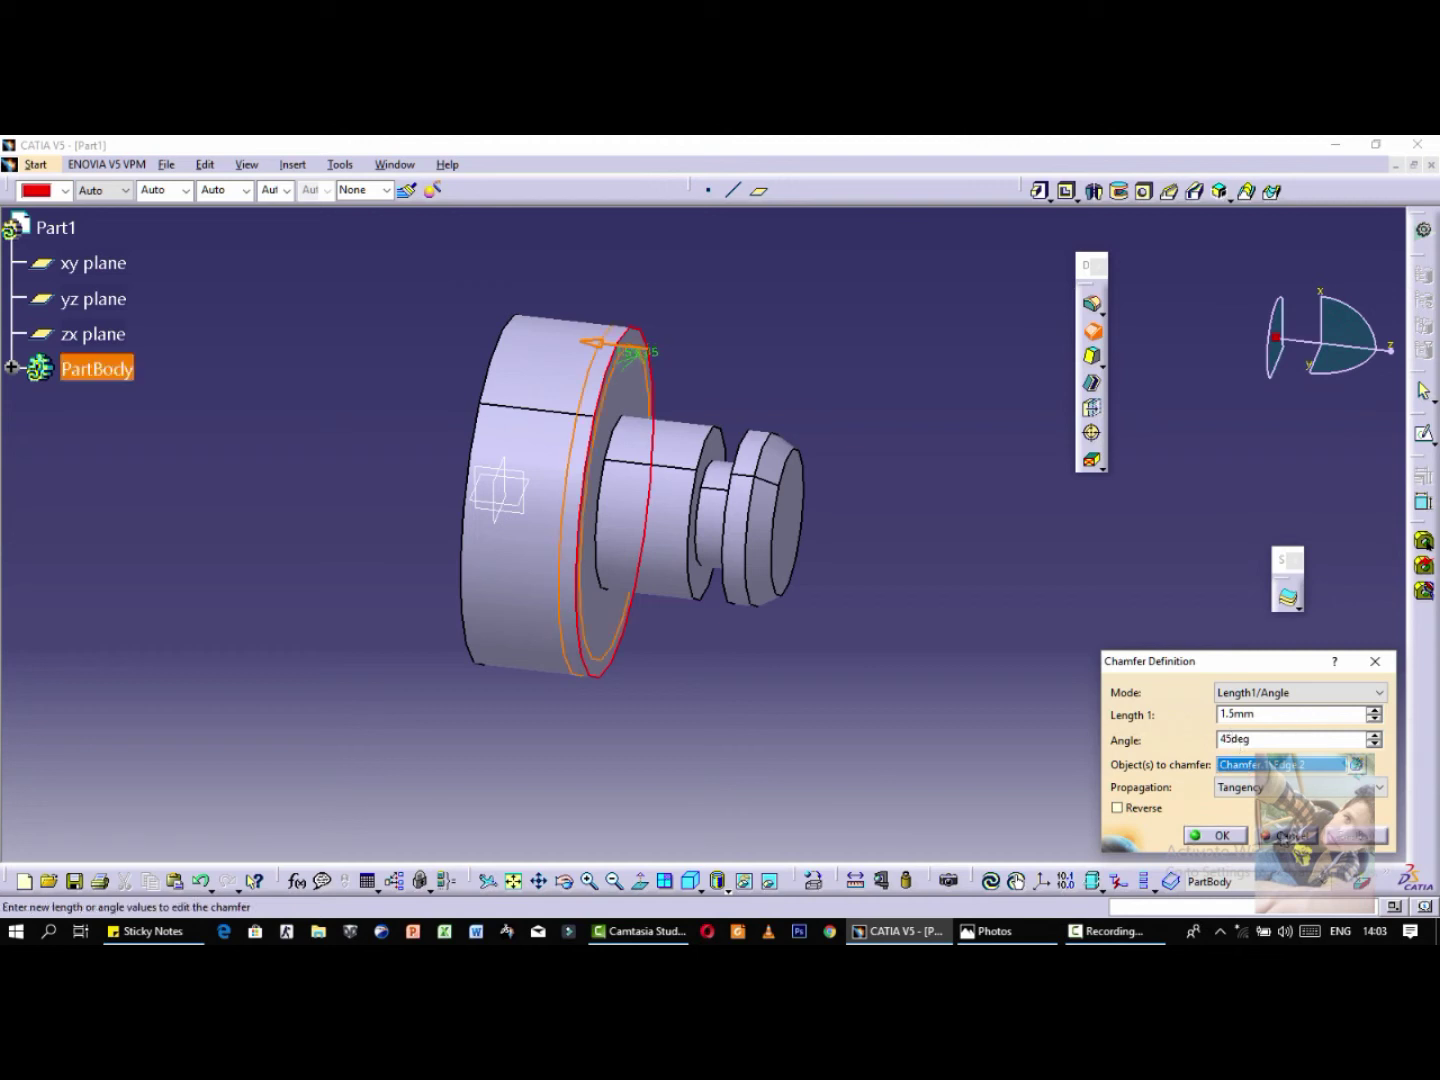
left_click(1197, 839)
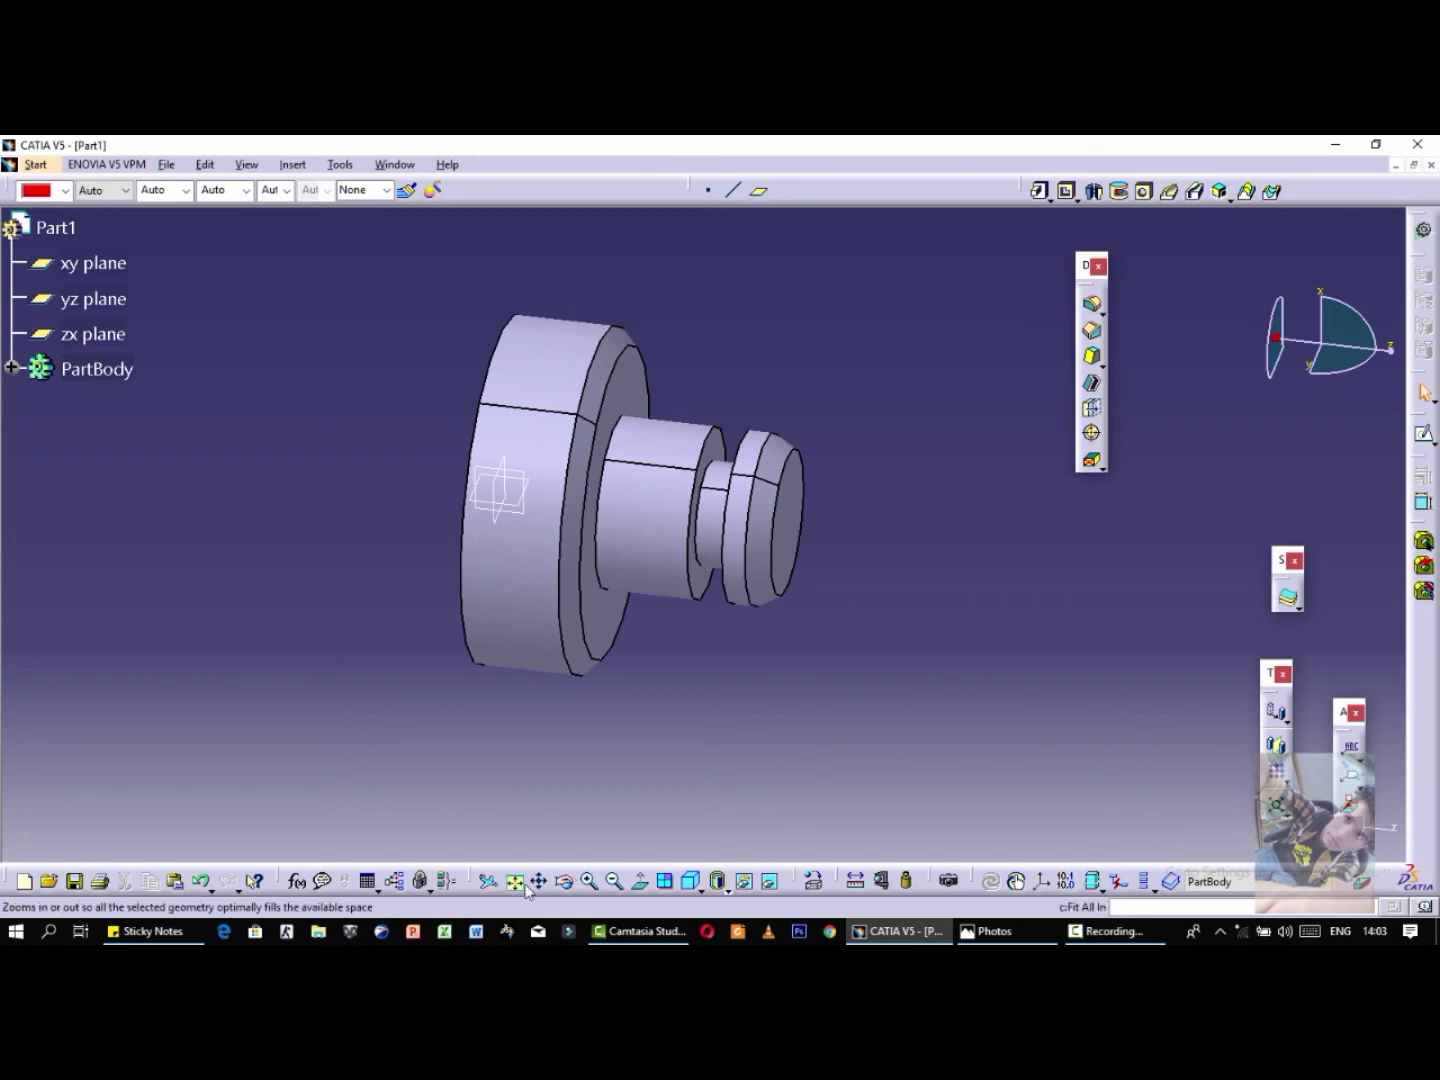
Step: Move the floating dress-up tools clear of the enlarged chamfered part
left_click(566, 886)
left_click(589, 883)
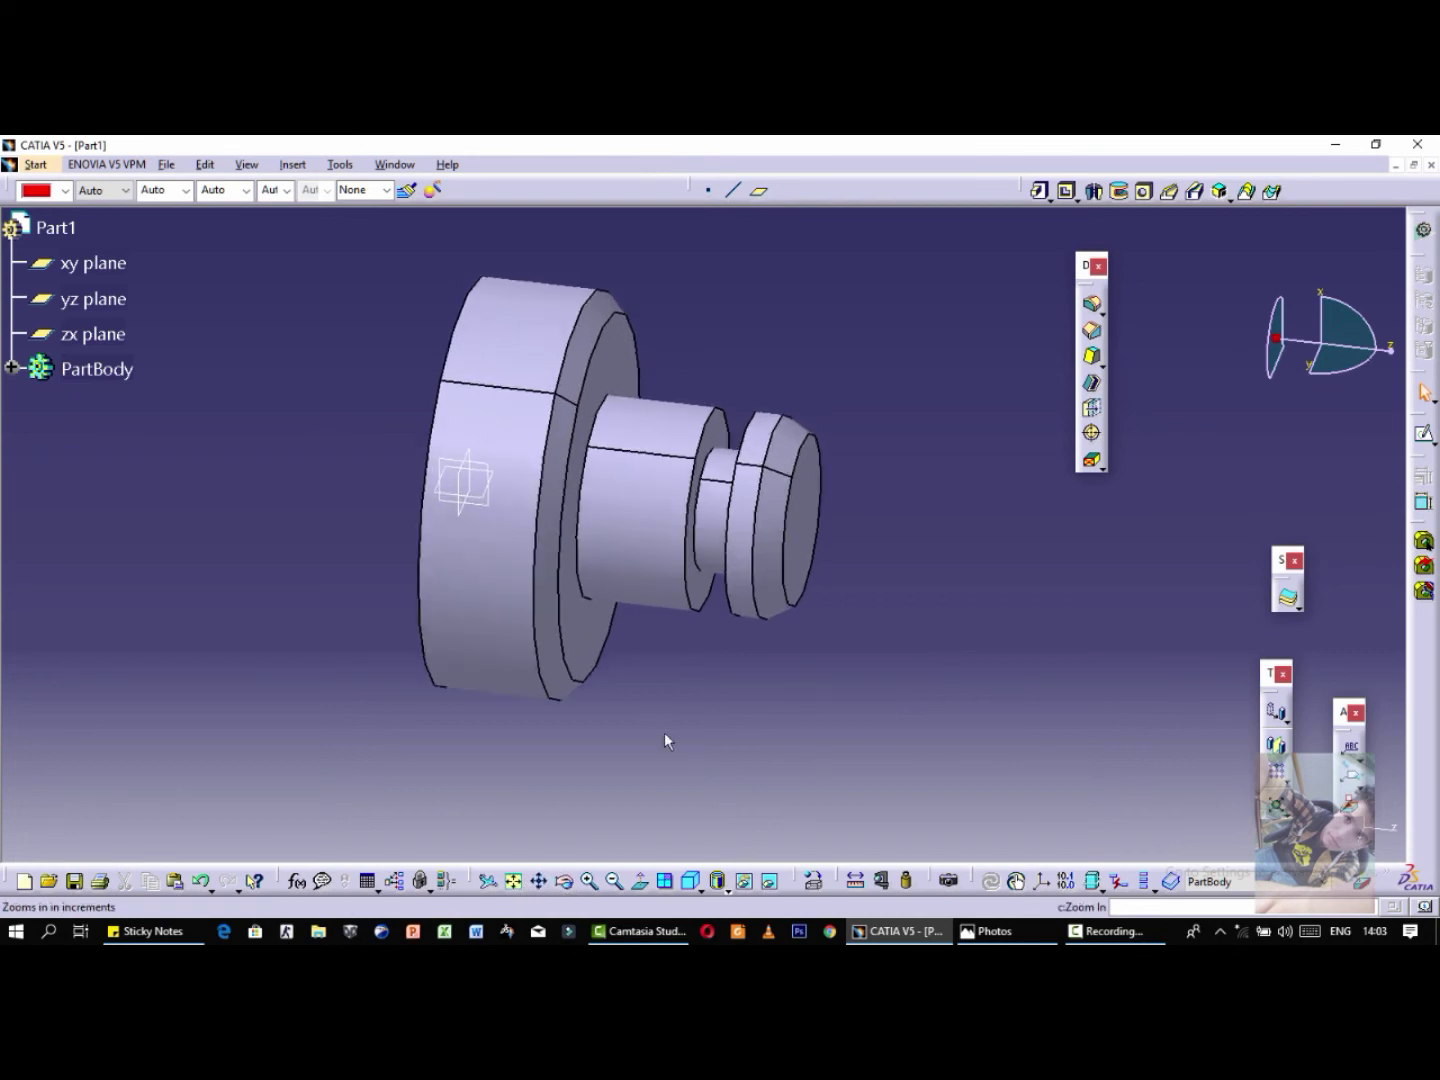
middle_click_drag(840, 754, 919, 773)
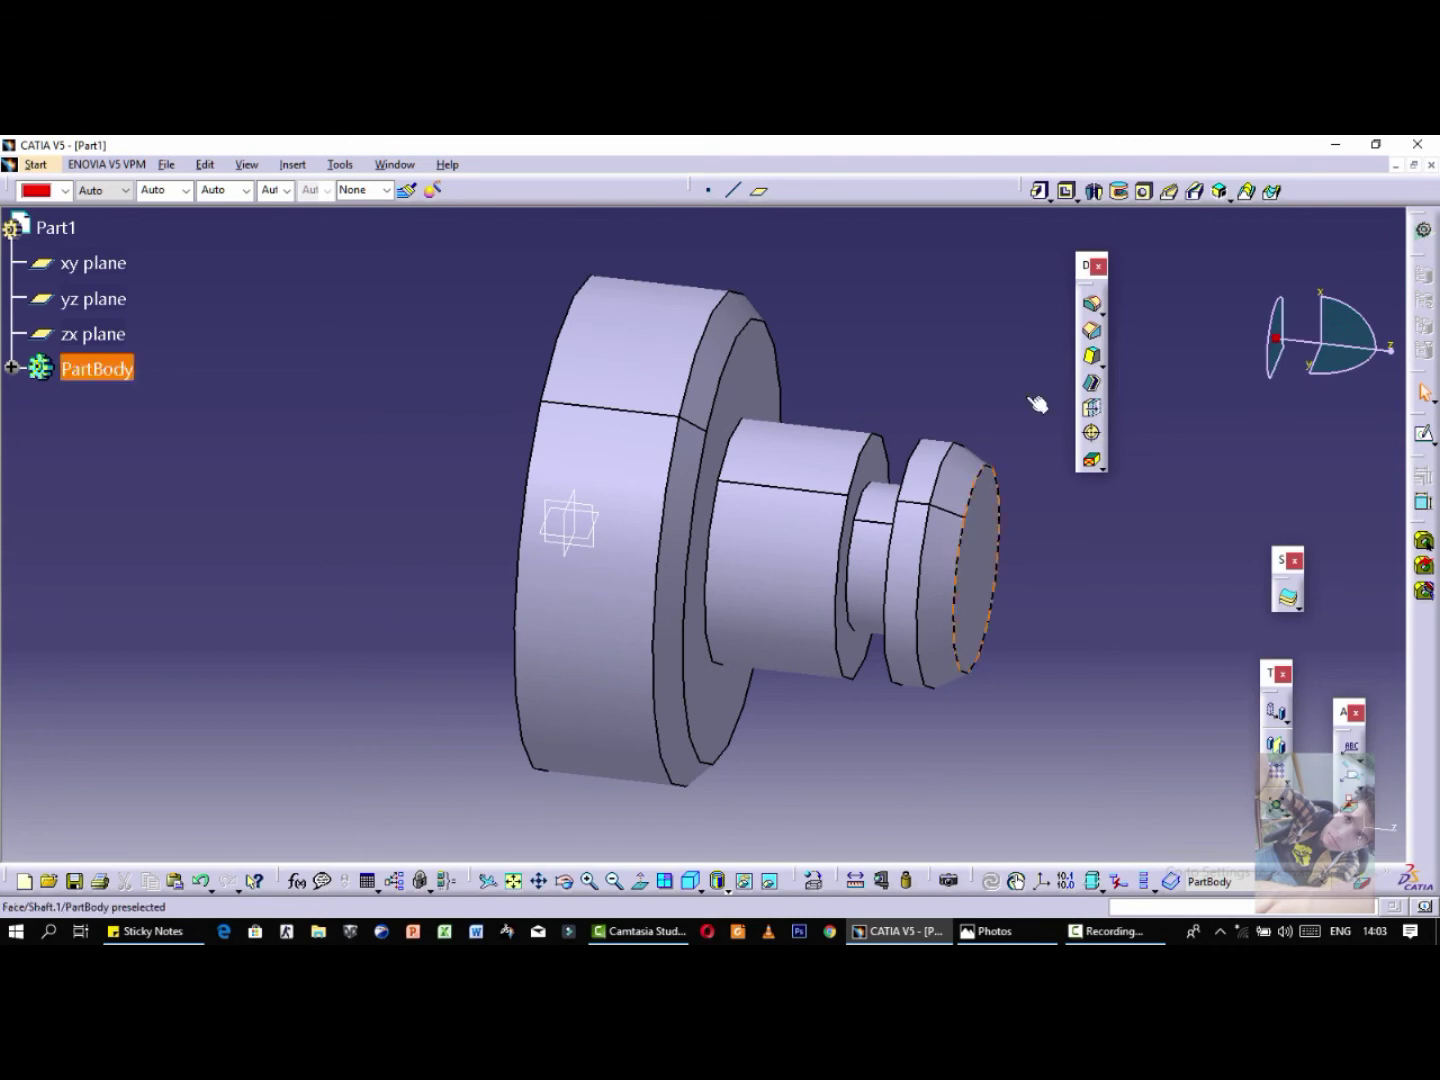
left_click(566, 887)
left_click_drag(611, 795, 582, 563)
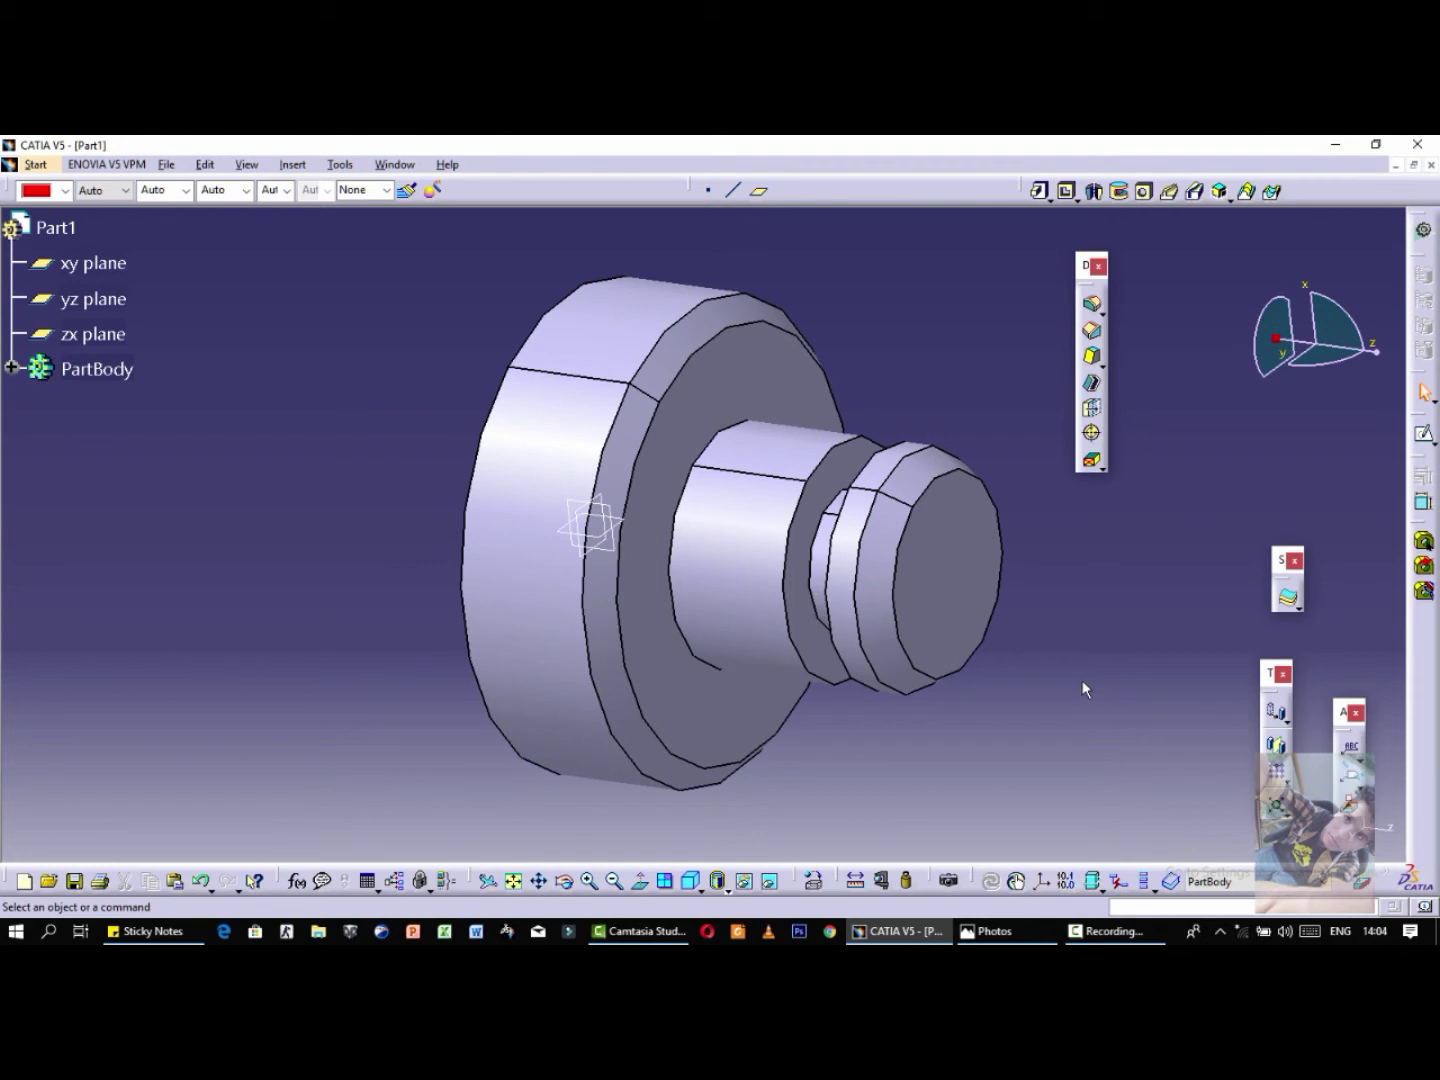
left_click_drag(1085, 267, 1206, 238)
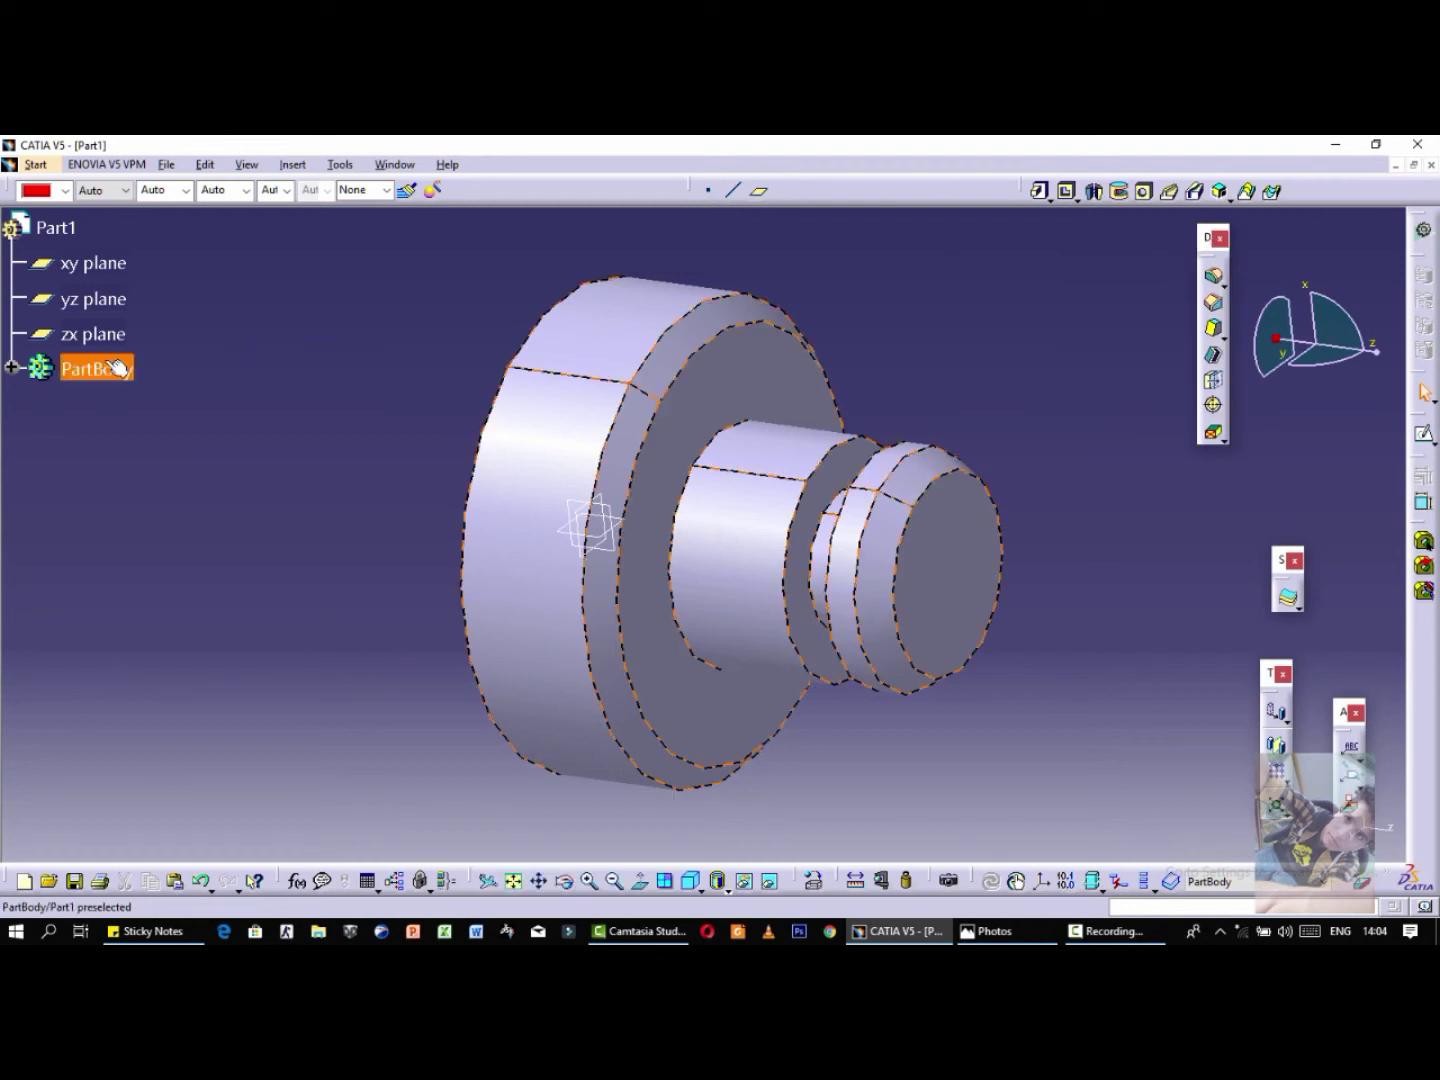
Step: Rename the PartBody to "piece usinée" in its feature properties
left_click(54, 373)
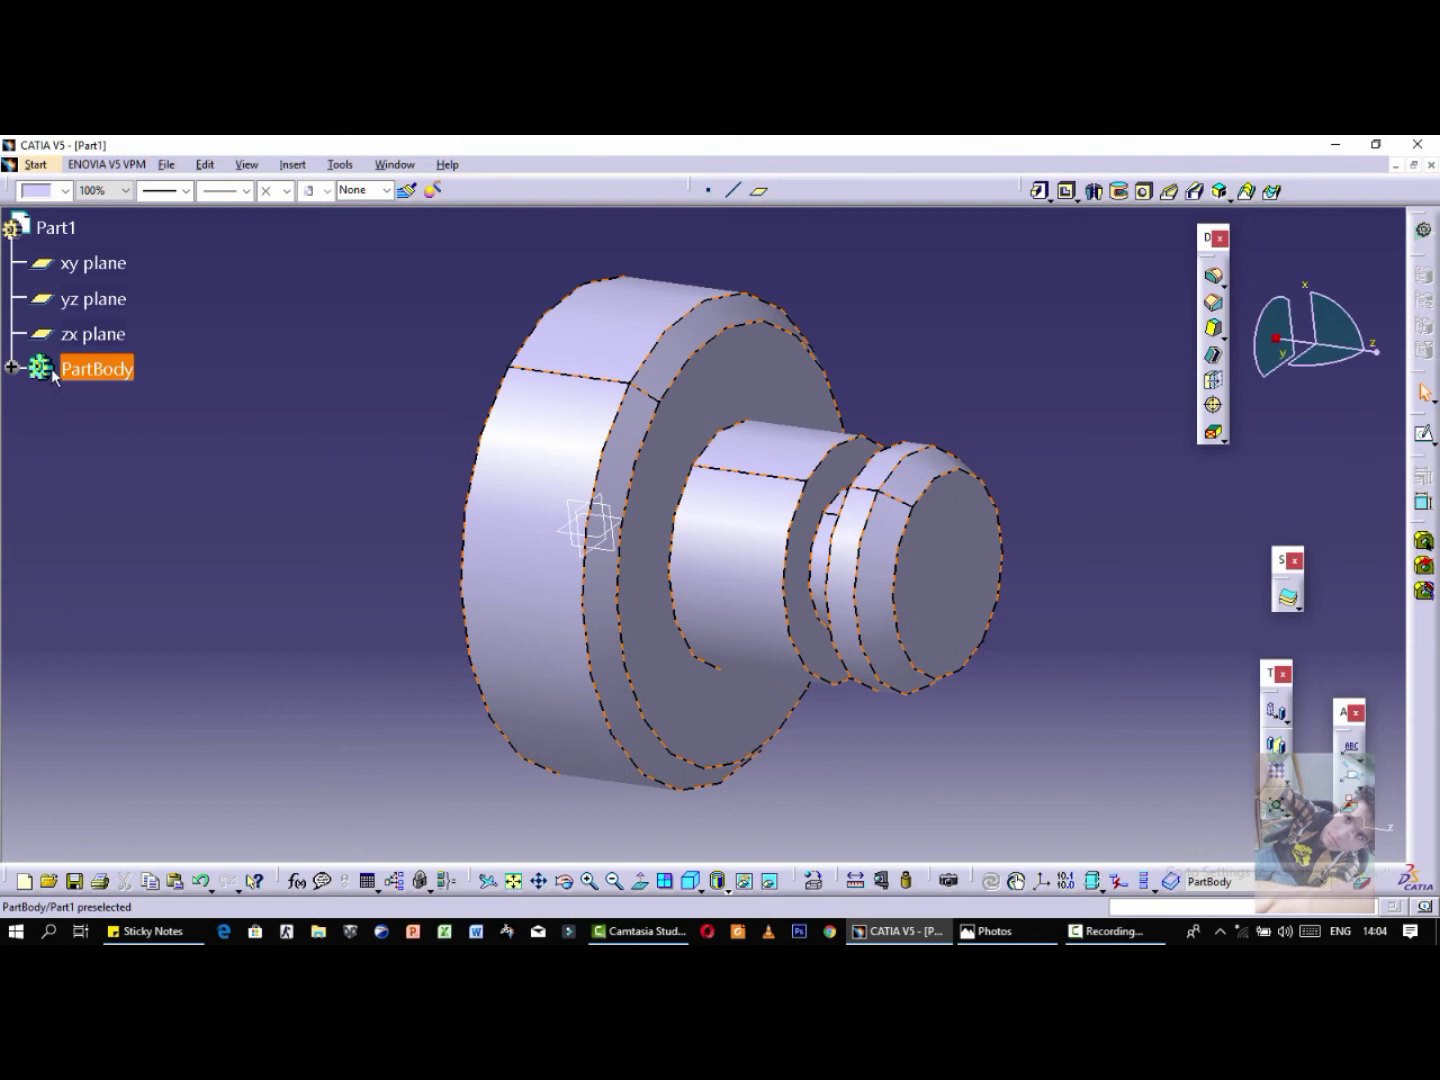
right_click(104, 373)
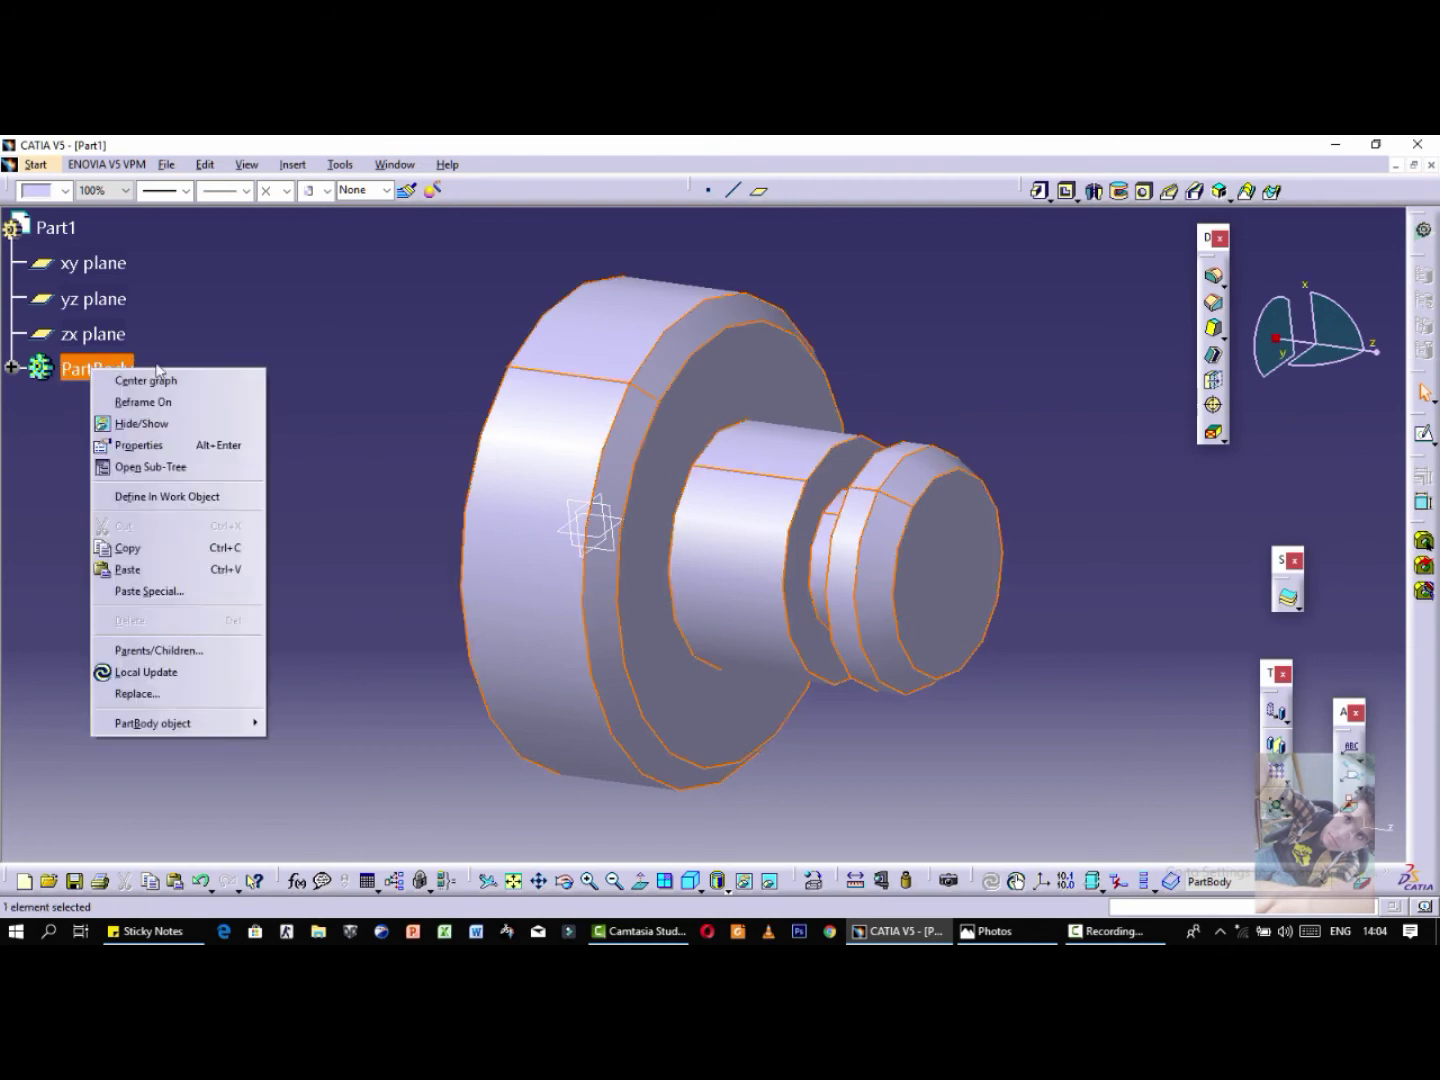
left_click(142, 445)
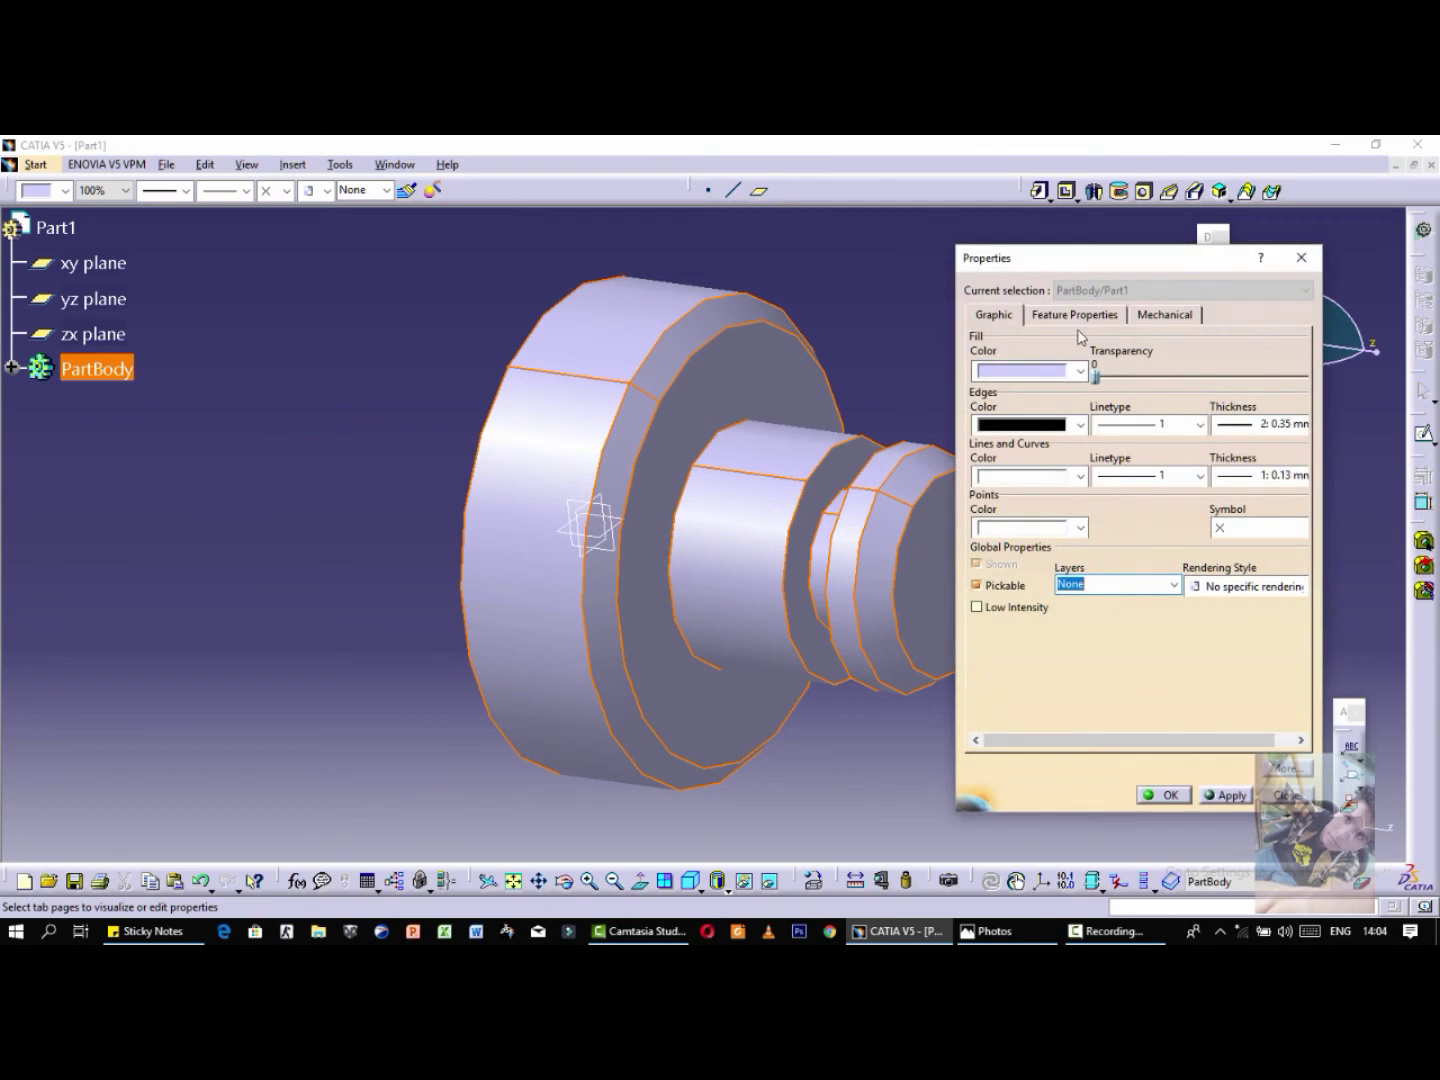
left_click(1096, 319)
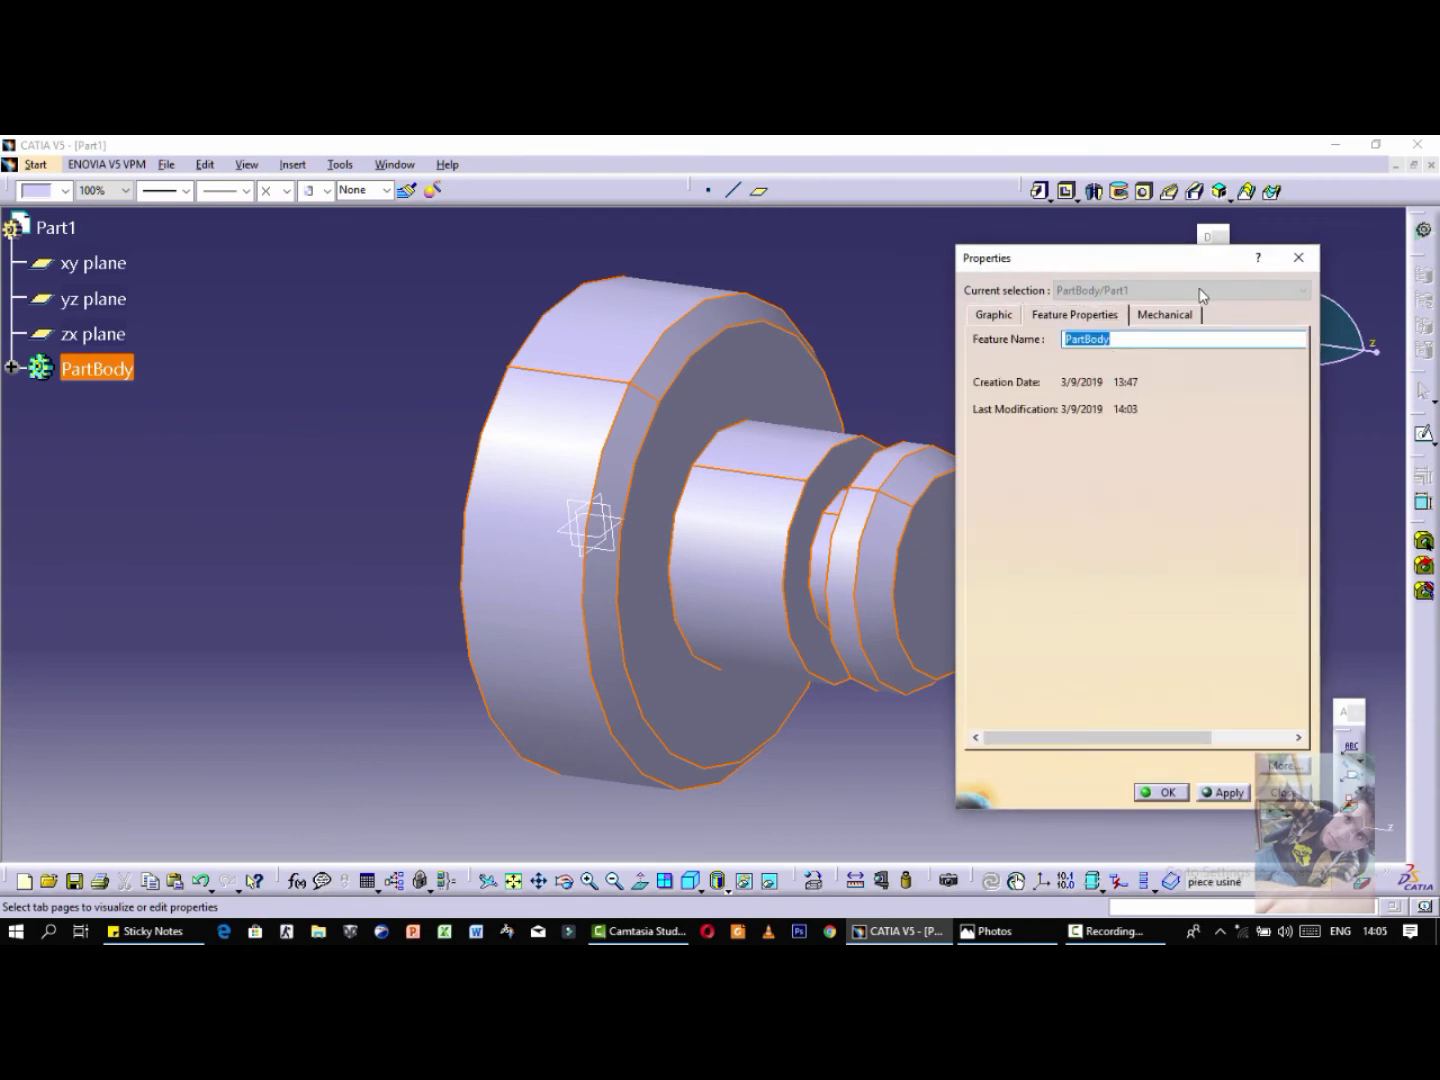
type("pi")
left_click(1216, 801)
left_click(1179, 791)
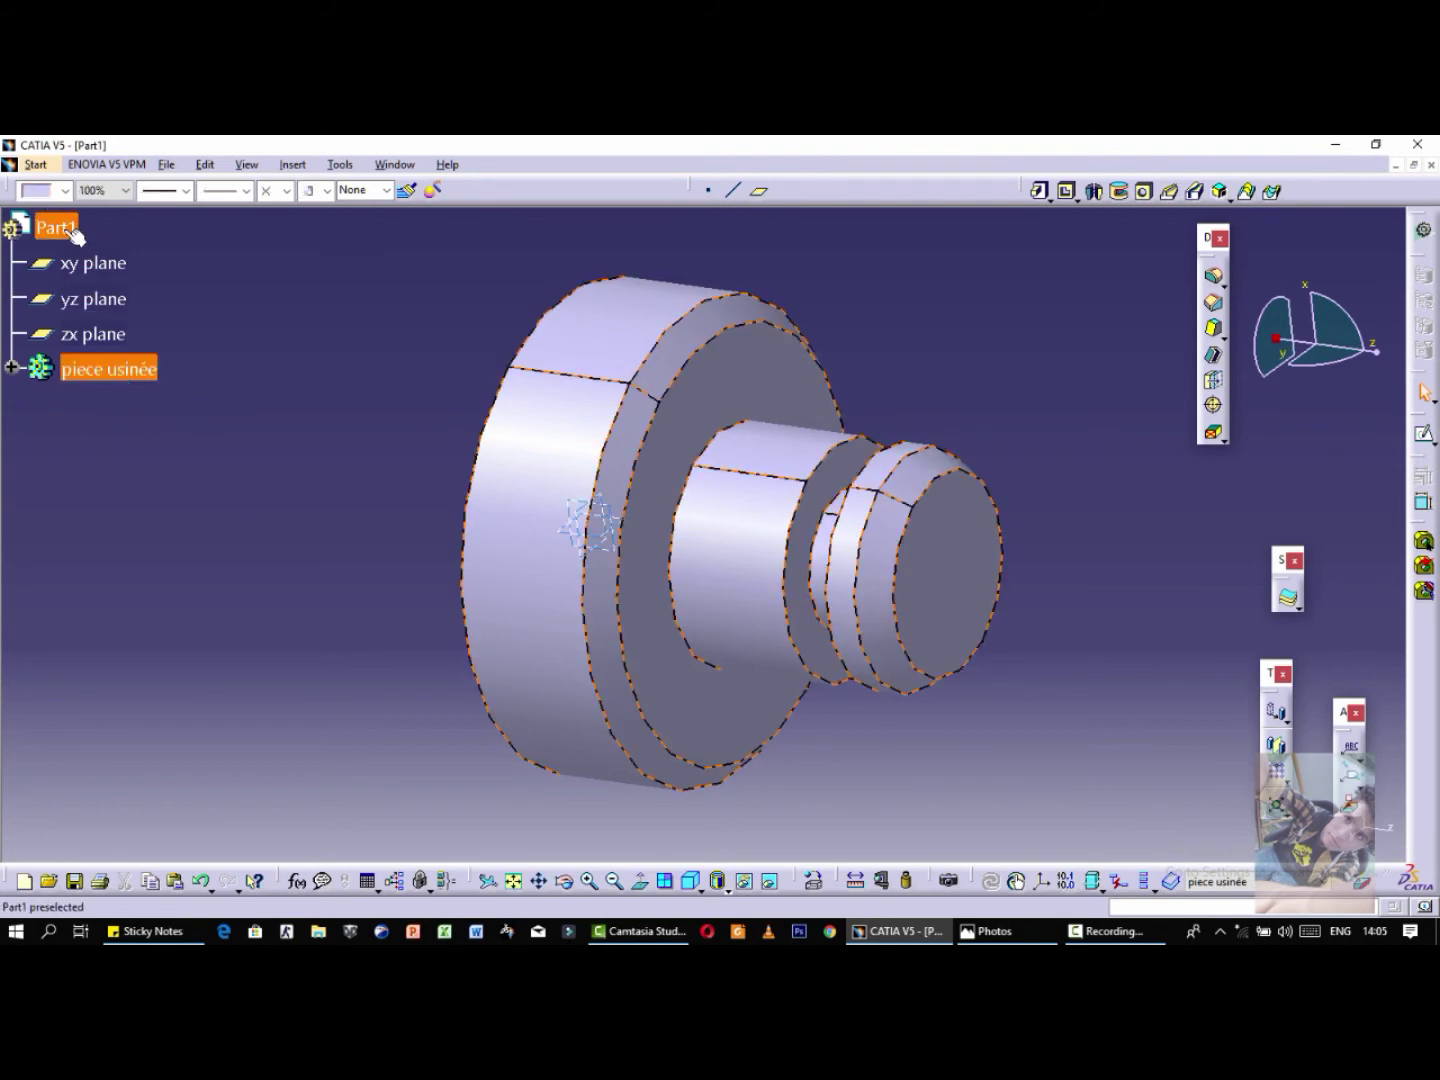
Step: Paste the copied body into Part1 and rename the new body "piece brute" in its feature properties
left_click(38, 230)
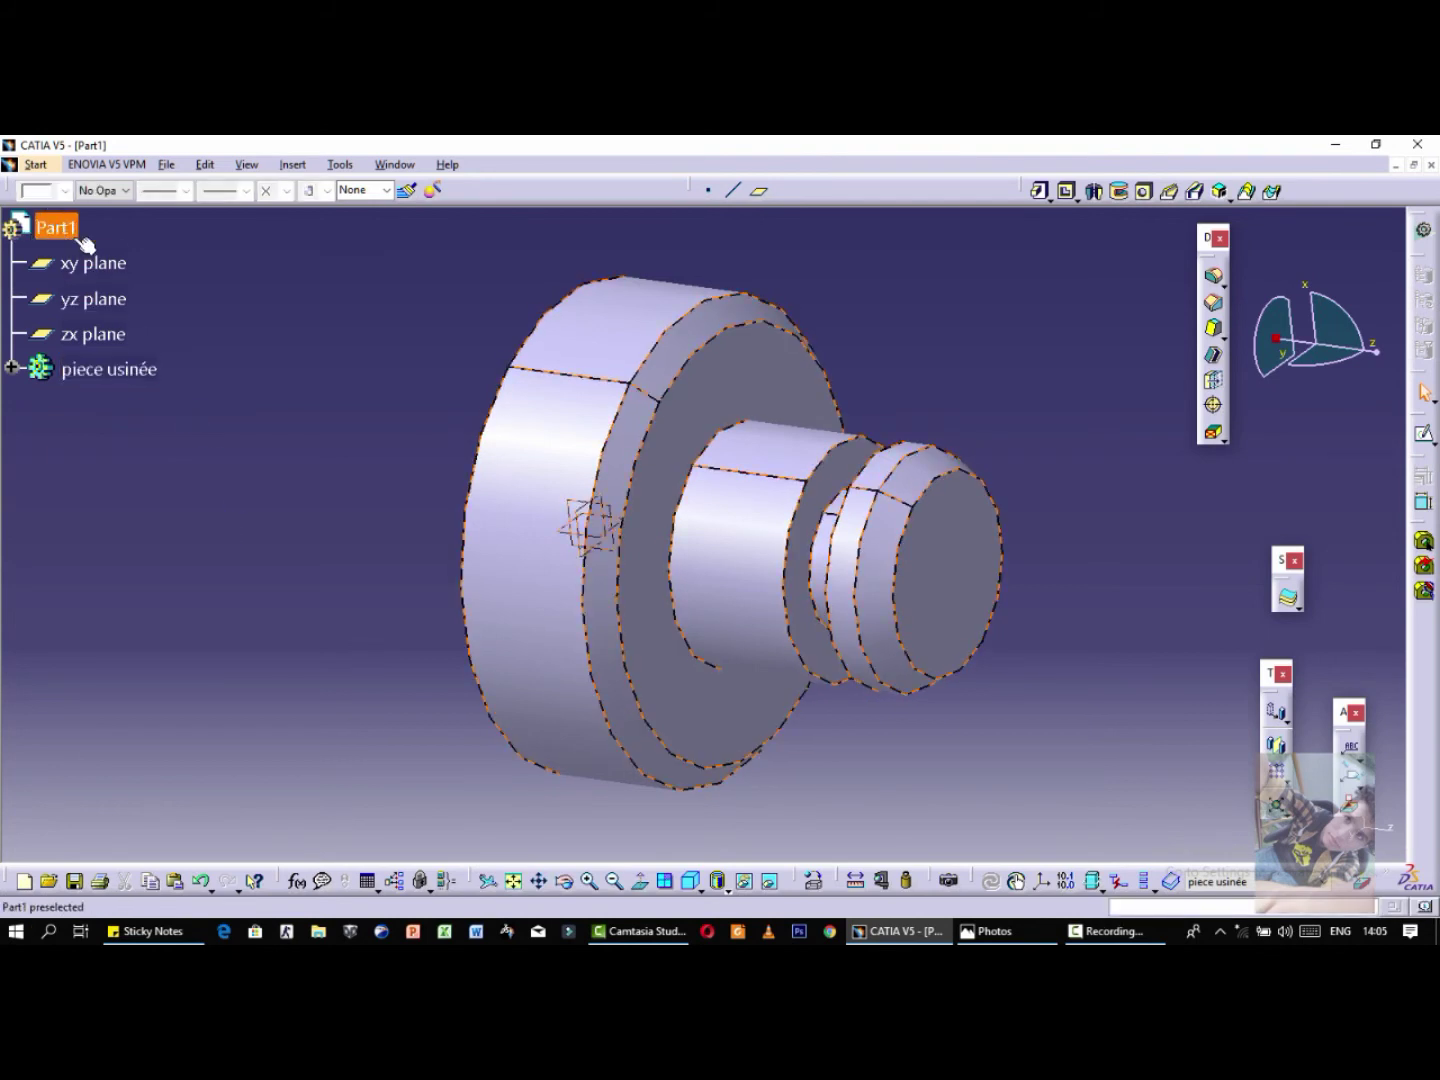
key("ctrl+v")
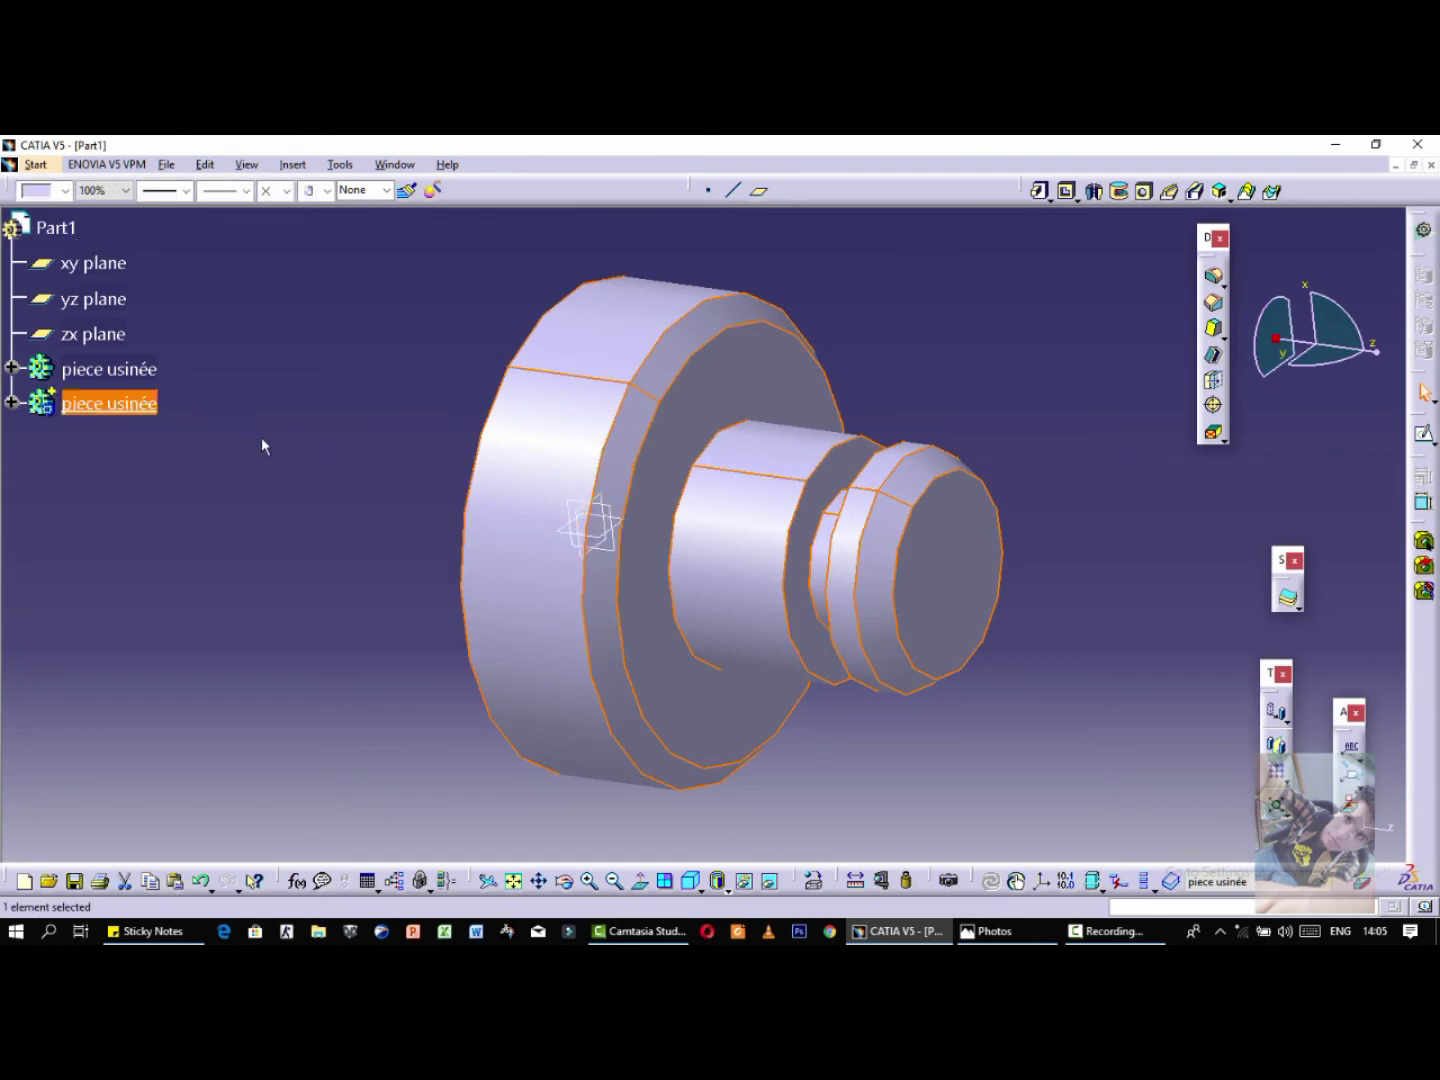
right_click(104, 407)
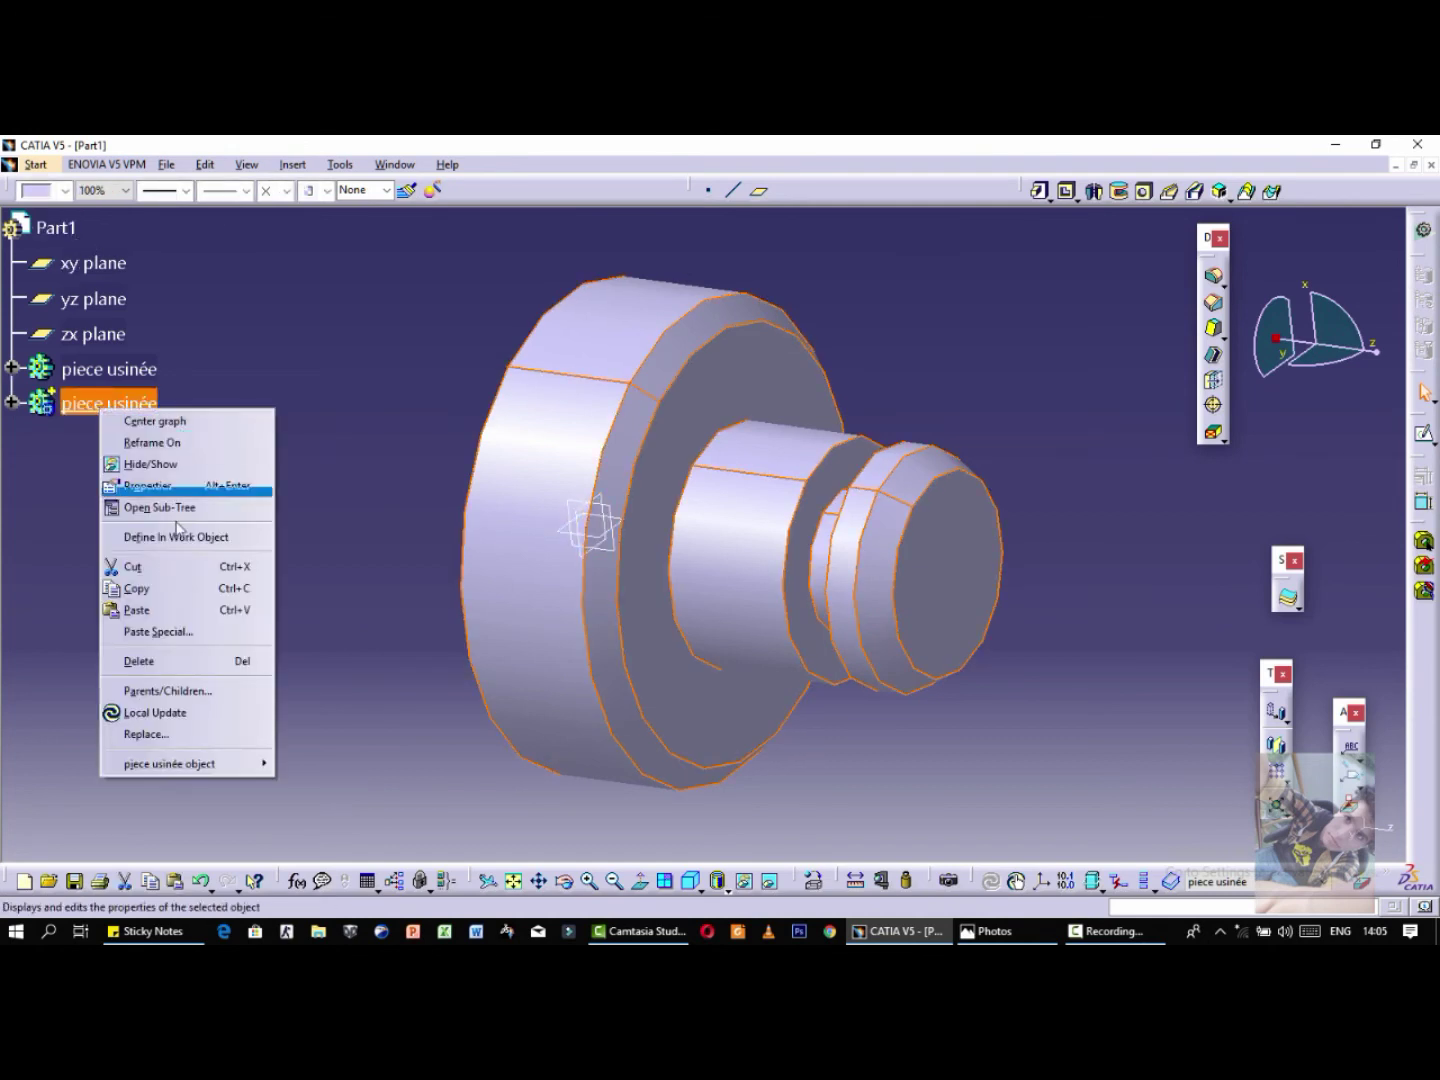
left_click(191, 487)
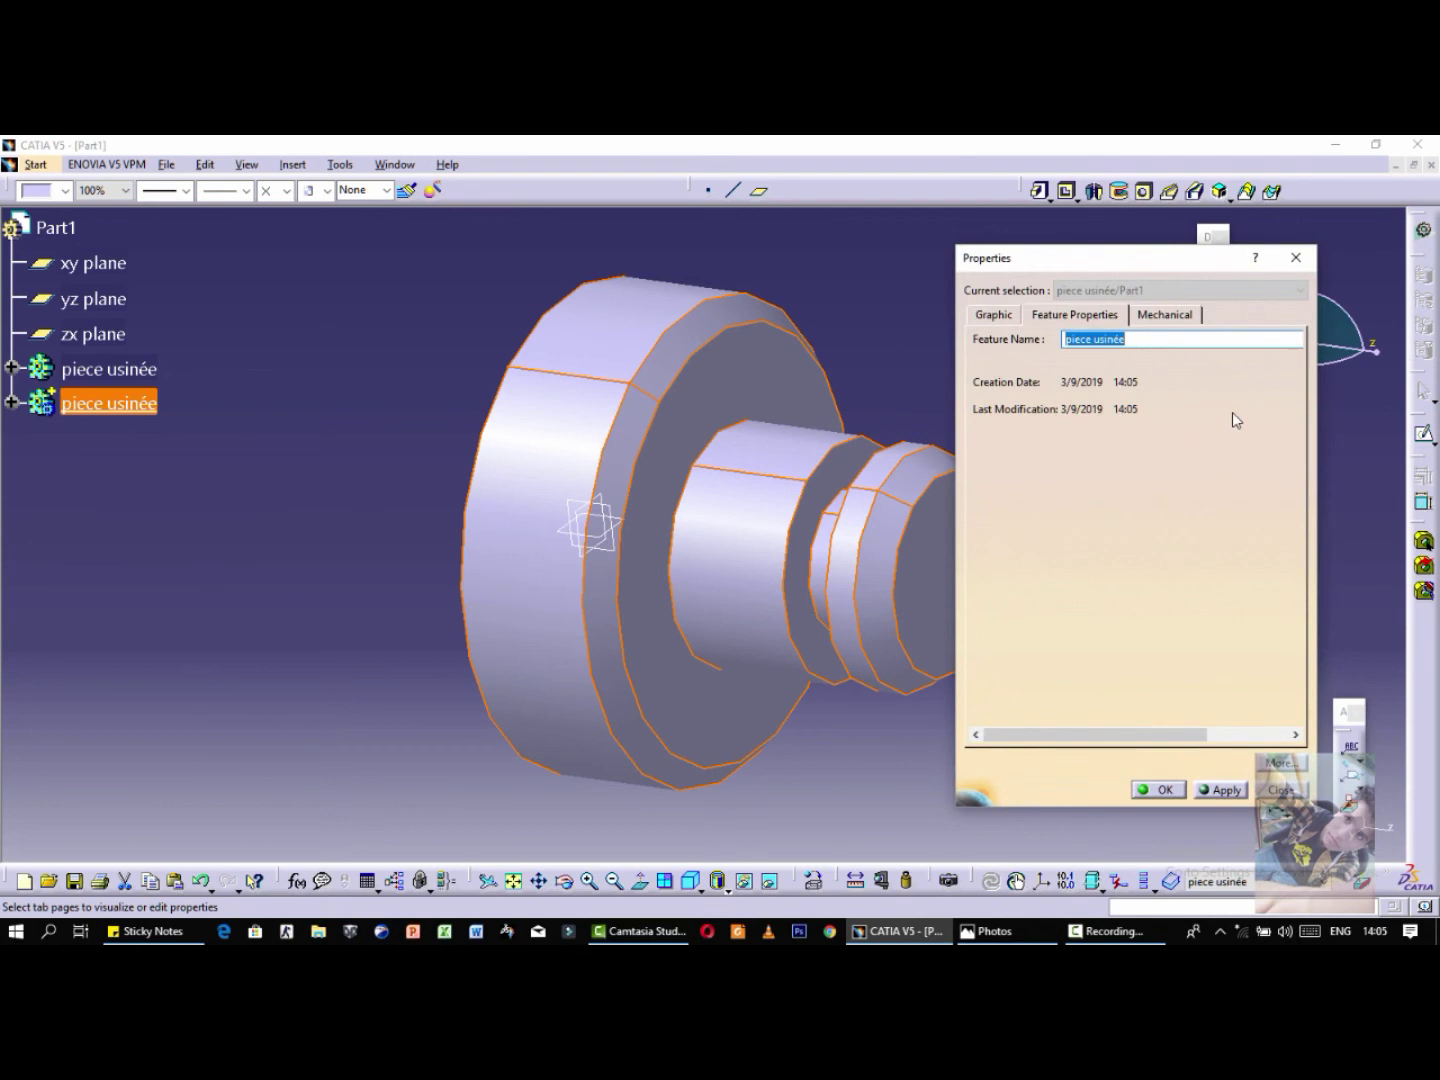
key("Right")
key("BackSpace")
key("BackSpace")
key("BackSpace")
key("BackSpace")
key("BackSpace")
key("BackSpace")
type("brute")
left_click(1220, 792)
left_click(1160, 789)
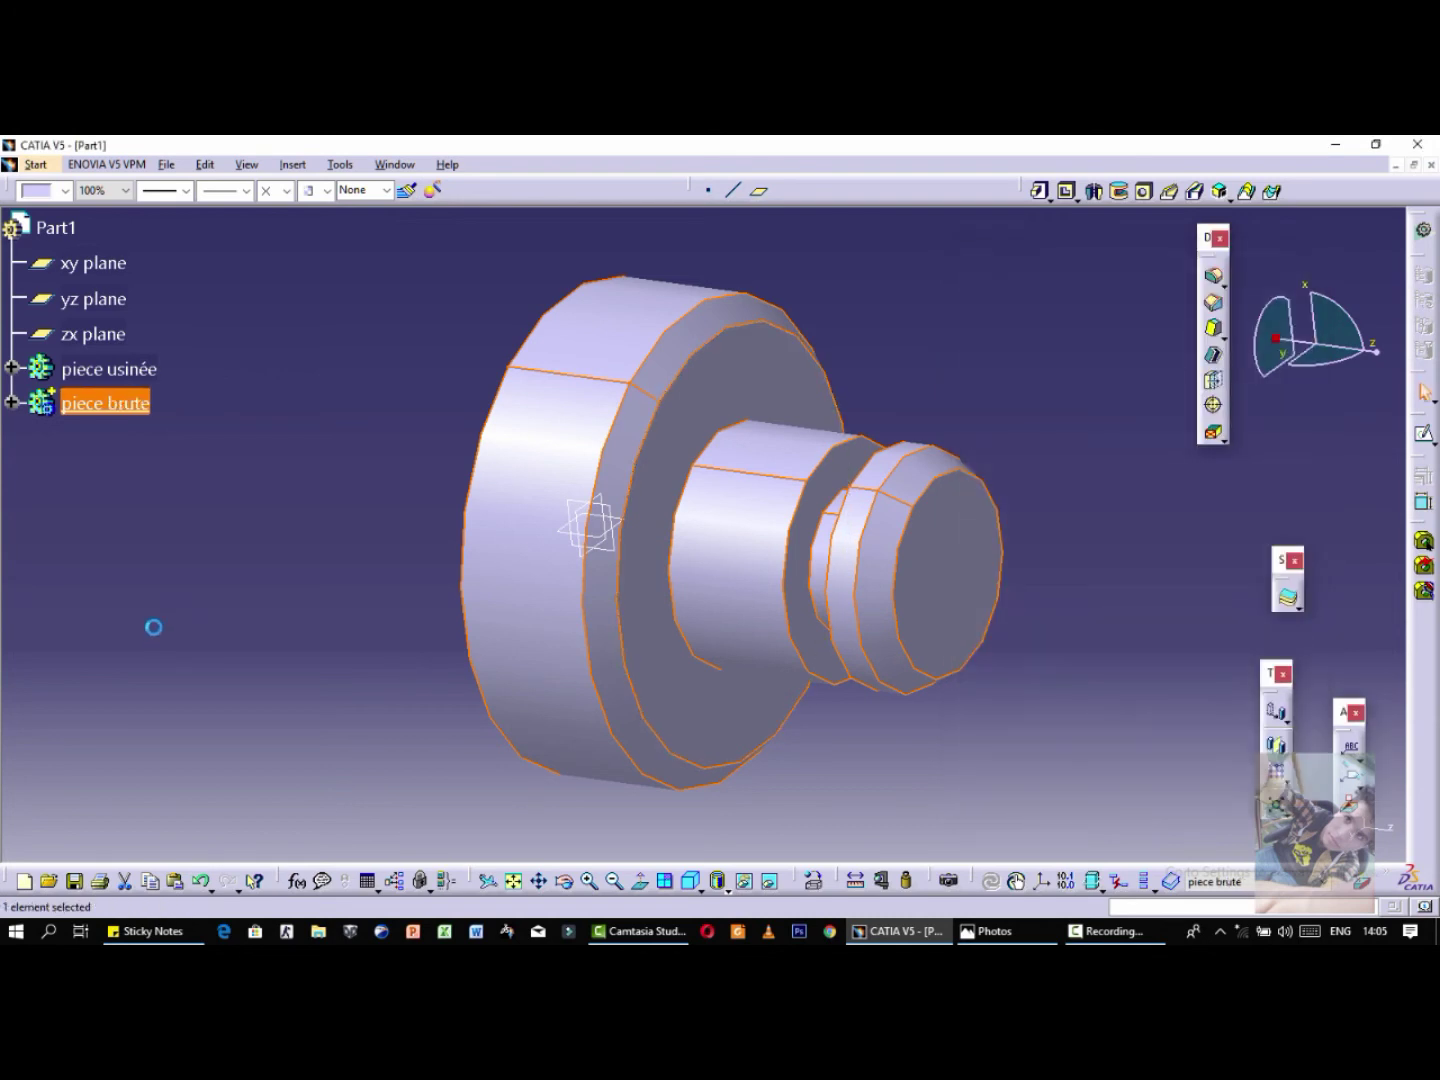
Step: Delete Chamfer.3 and Chamfer.4 from the piece brute body, keeping only its shaft
left_click(70, 424)
left_click(12, 401)
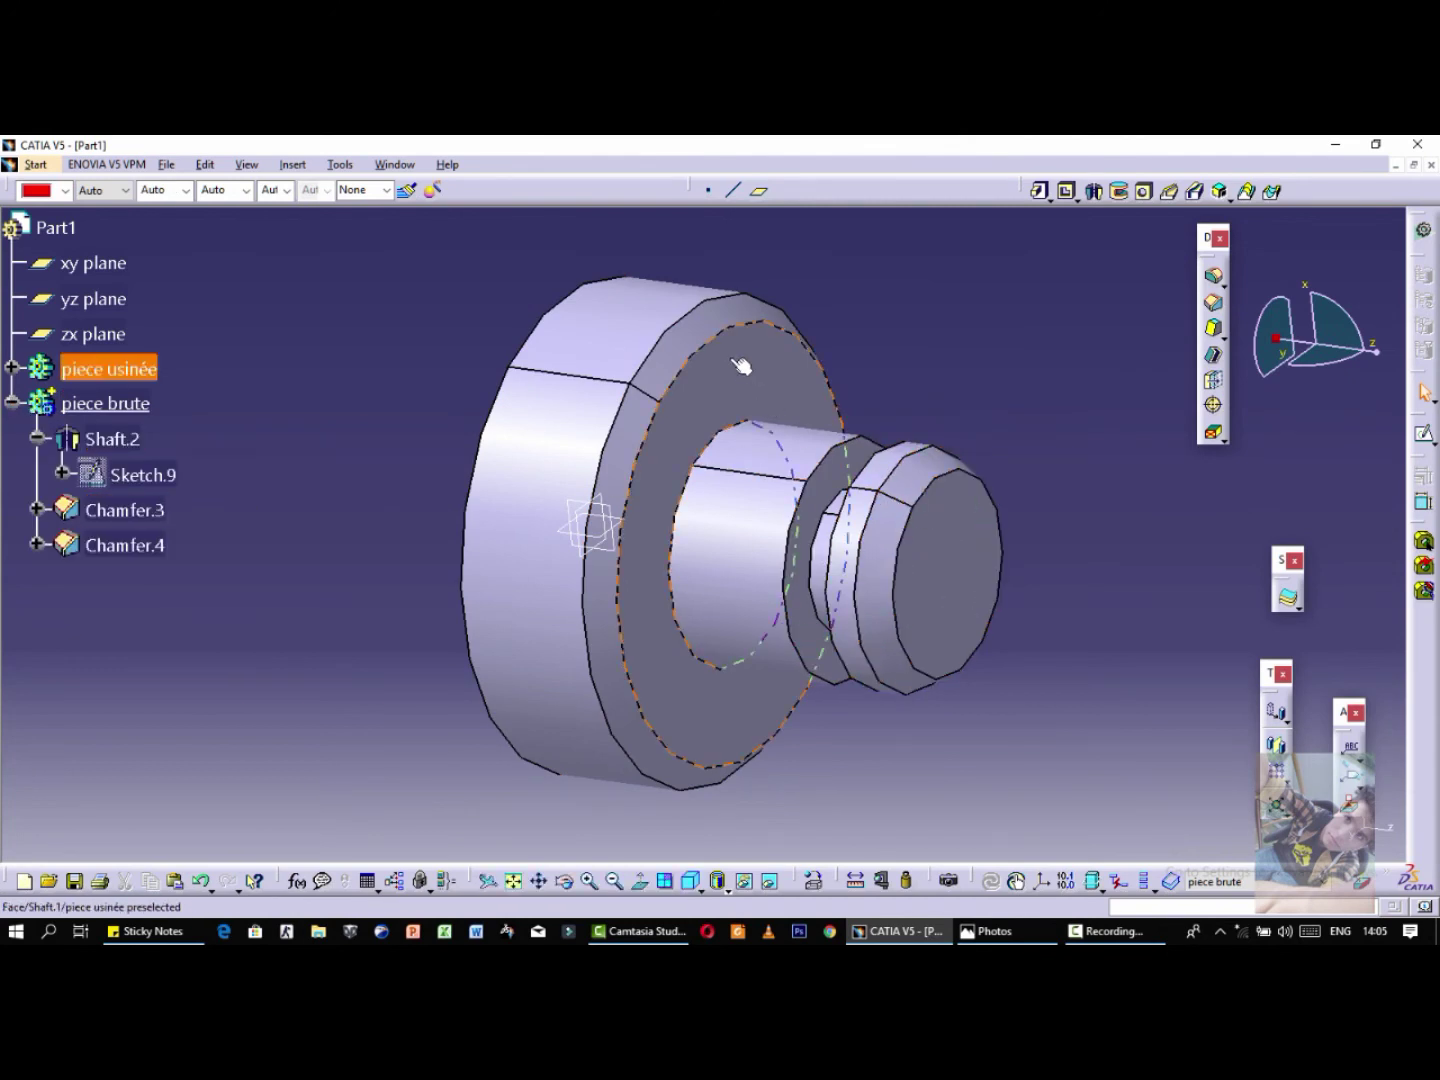
left_click(137, 511)
key("Delete")
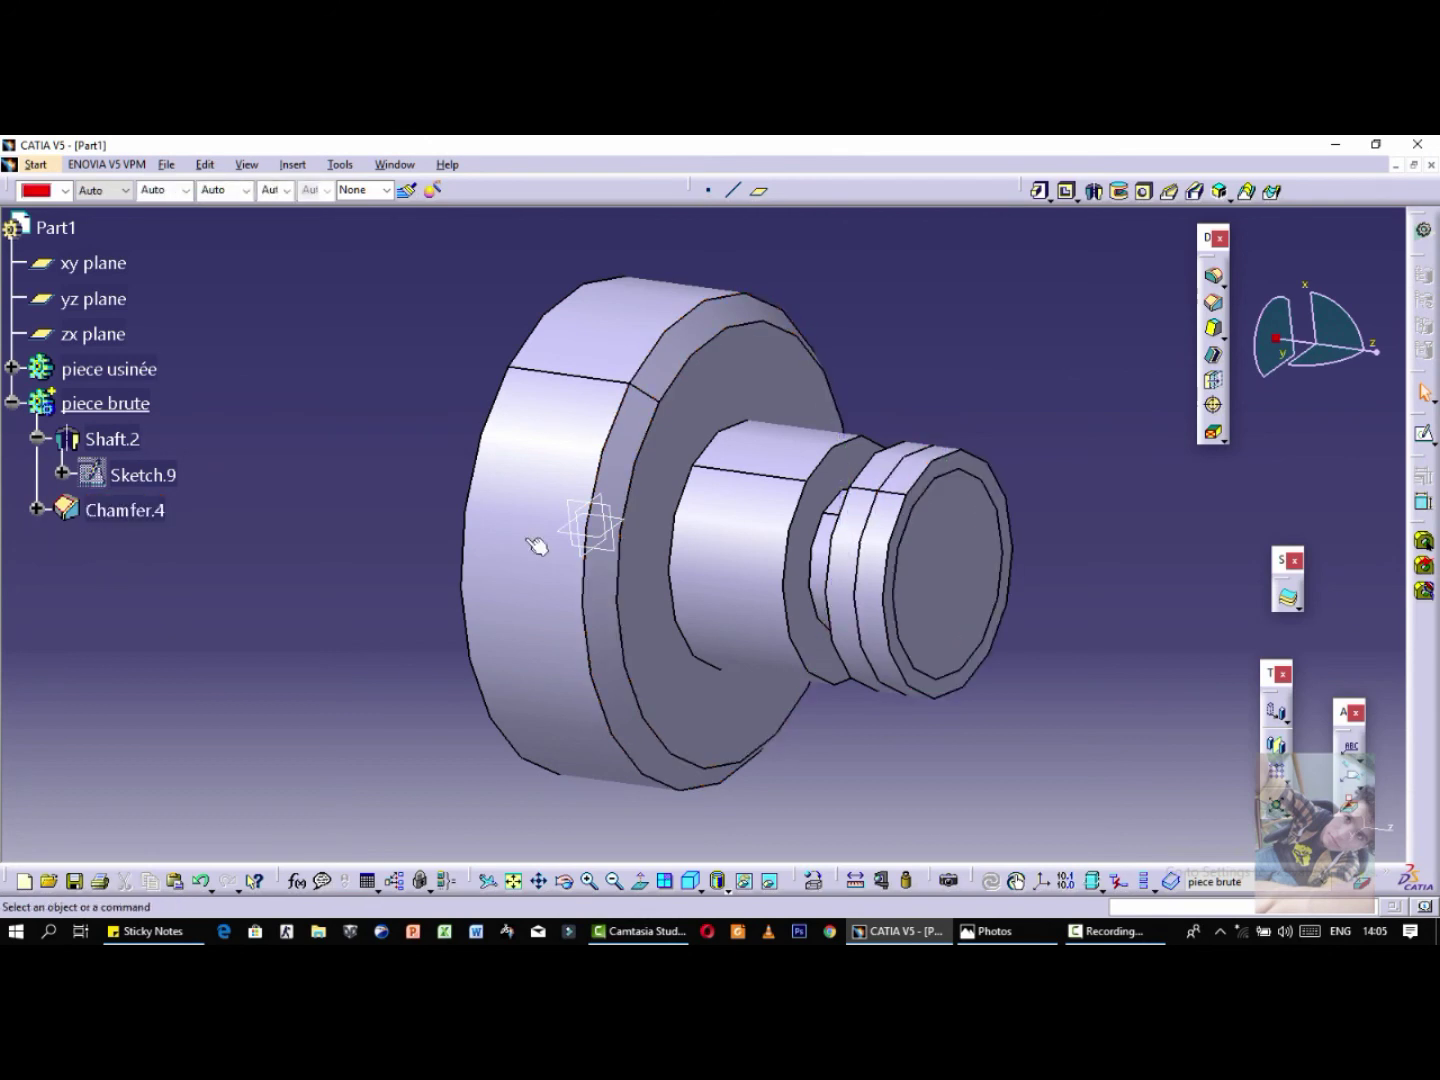
left_click(125, 510)
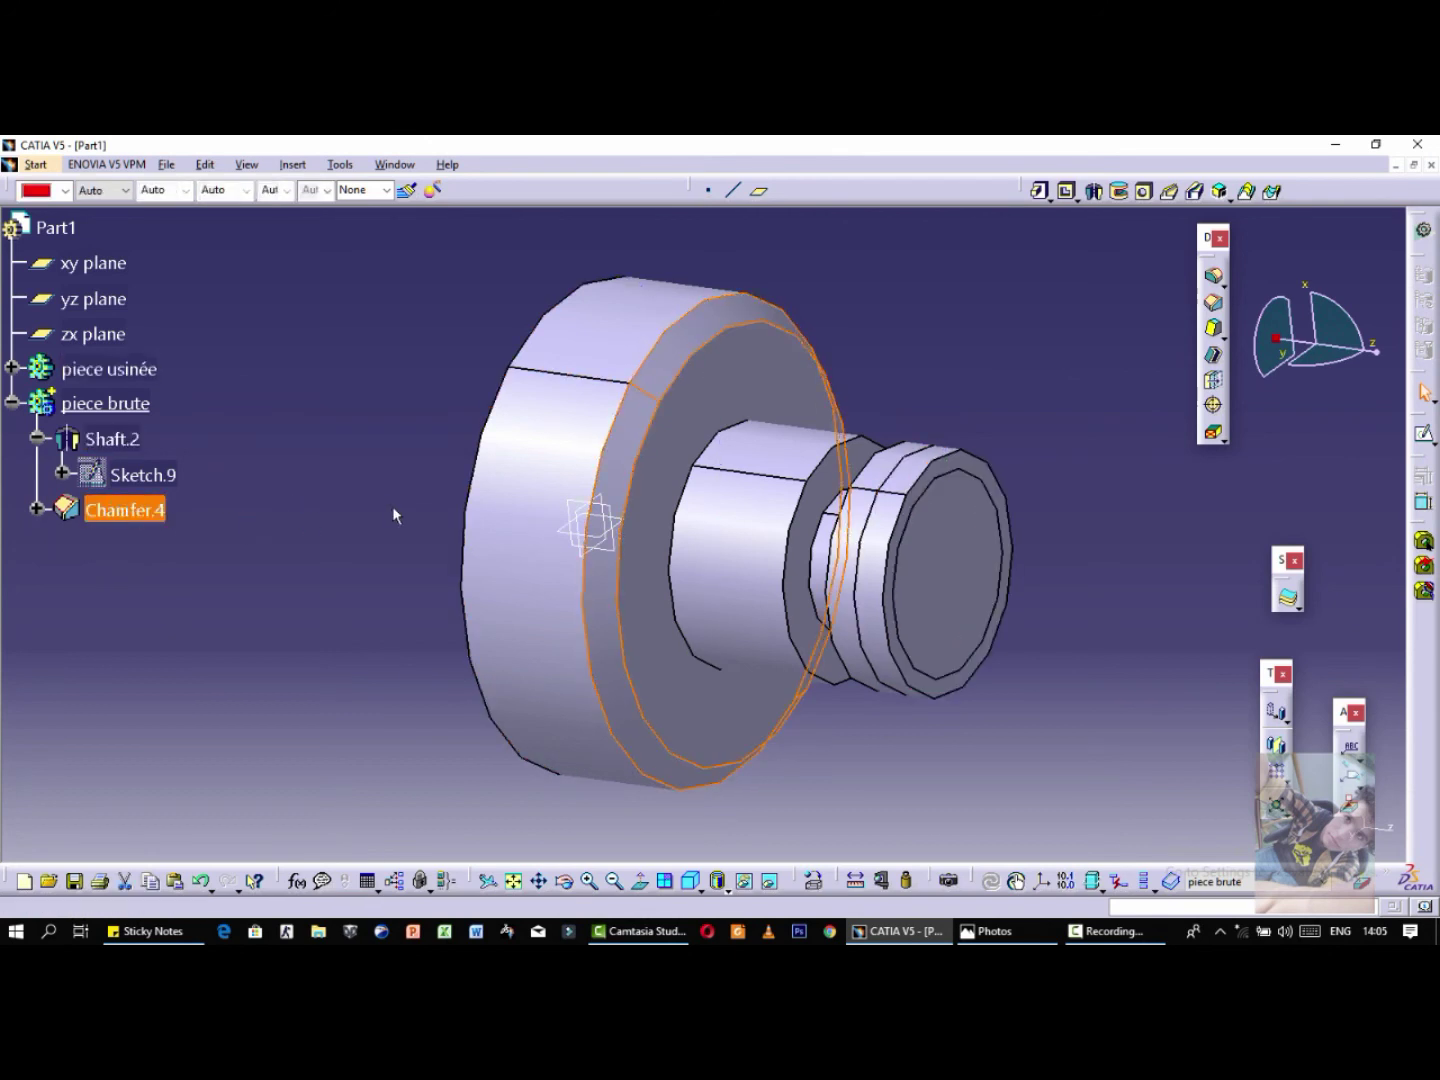
key("Delete")
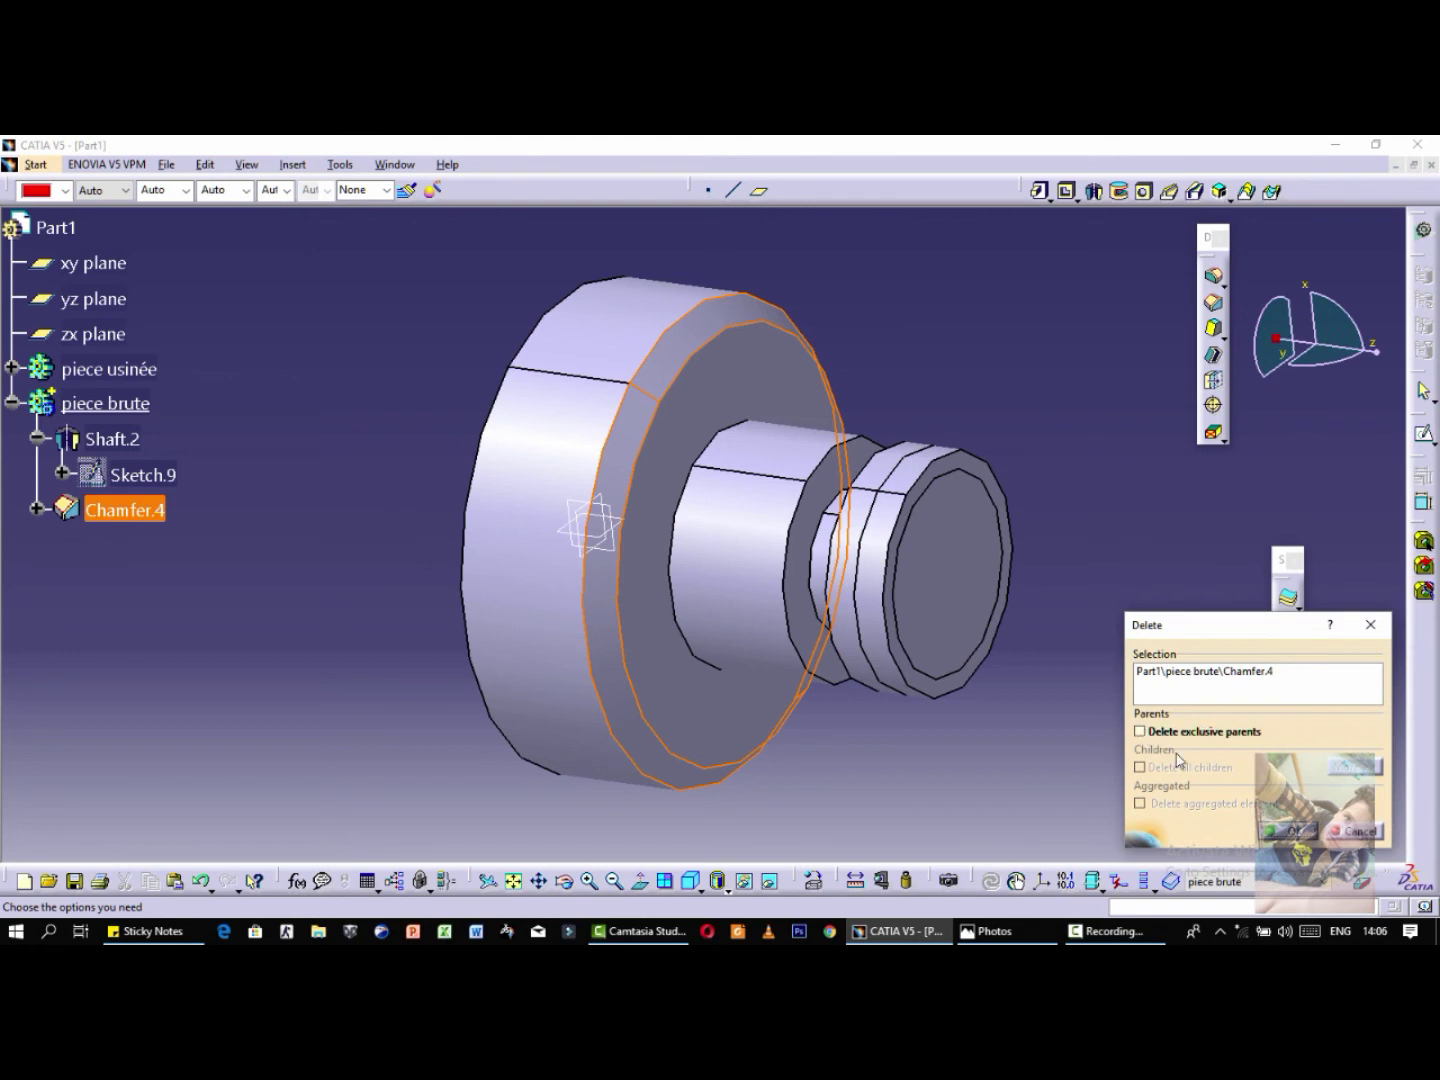
left_click(1290, 830)
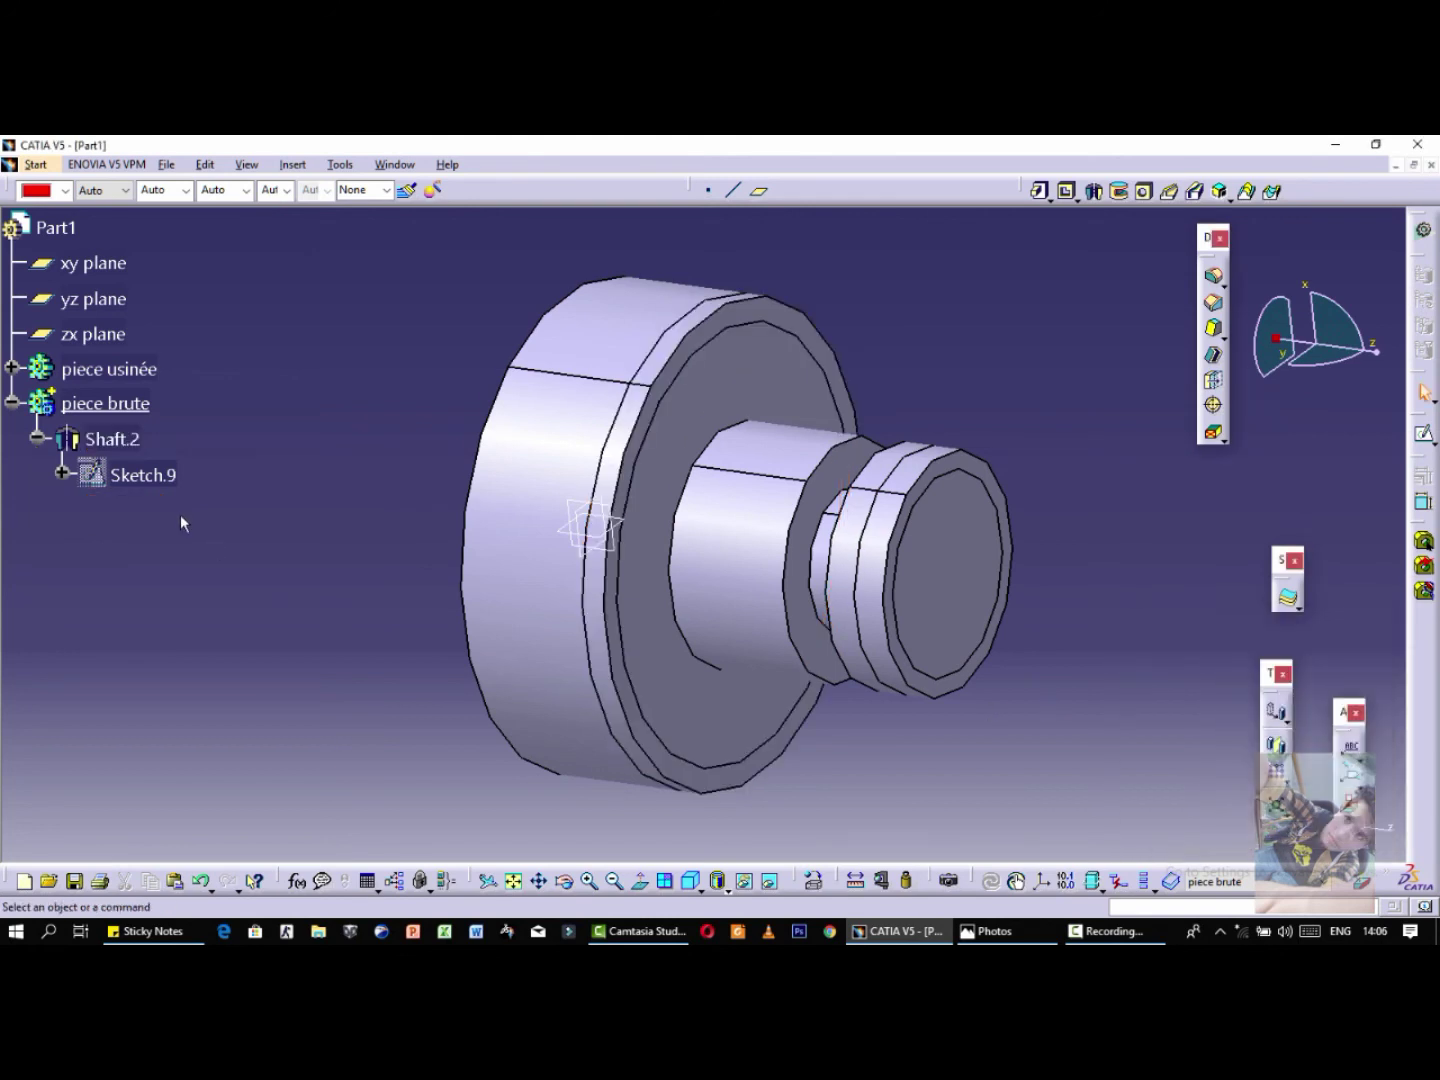
Step: Make the piece brute body see-through by raising its fill transparency and setting its opacity to 25%
left_click(84, 406)
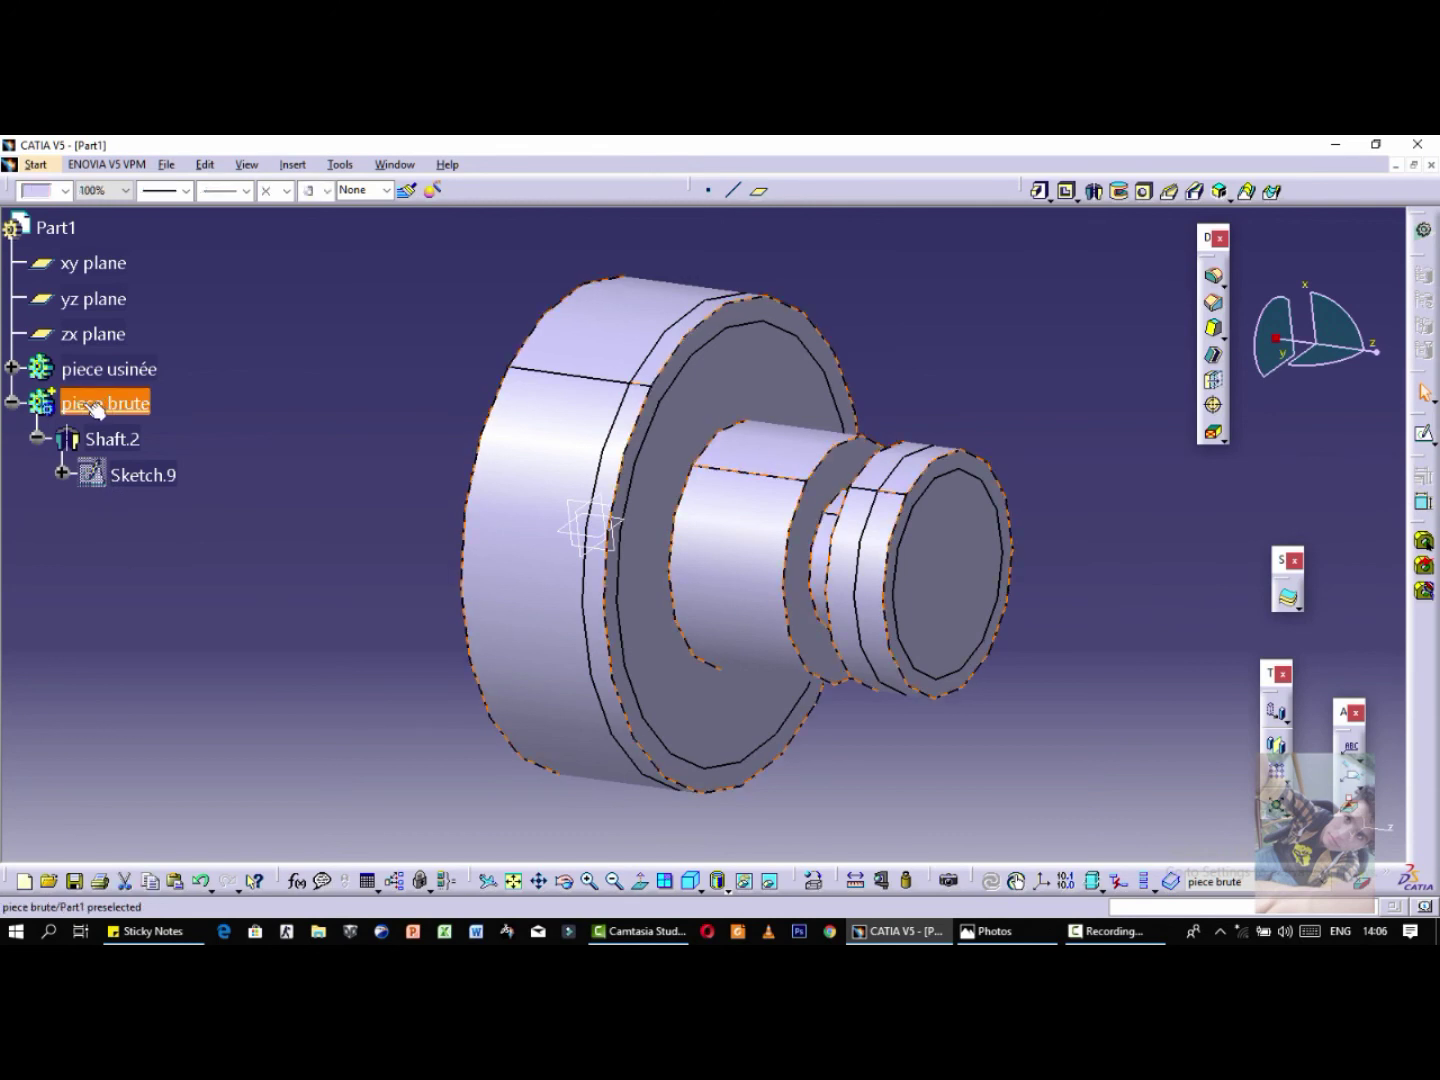
right_click(85, 404)
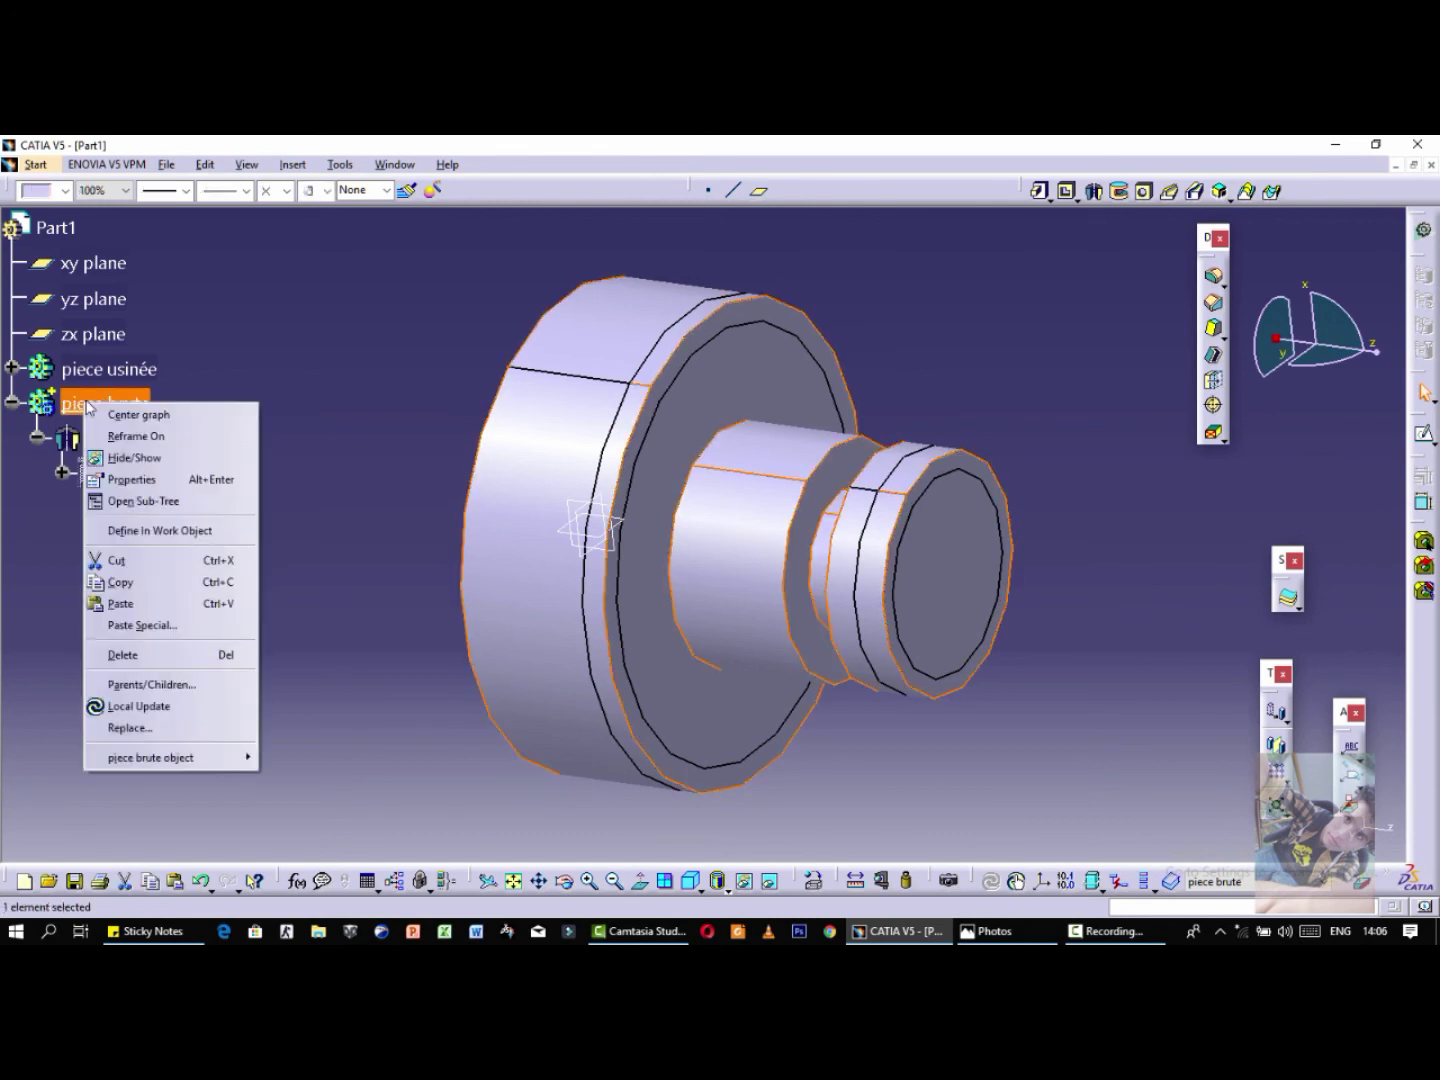
left_click(151, 480)
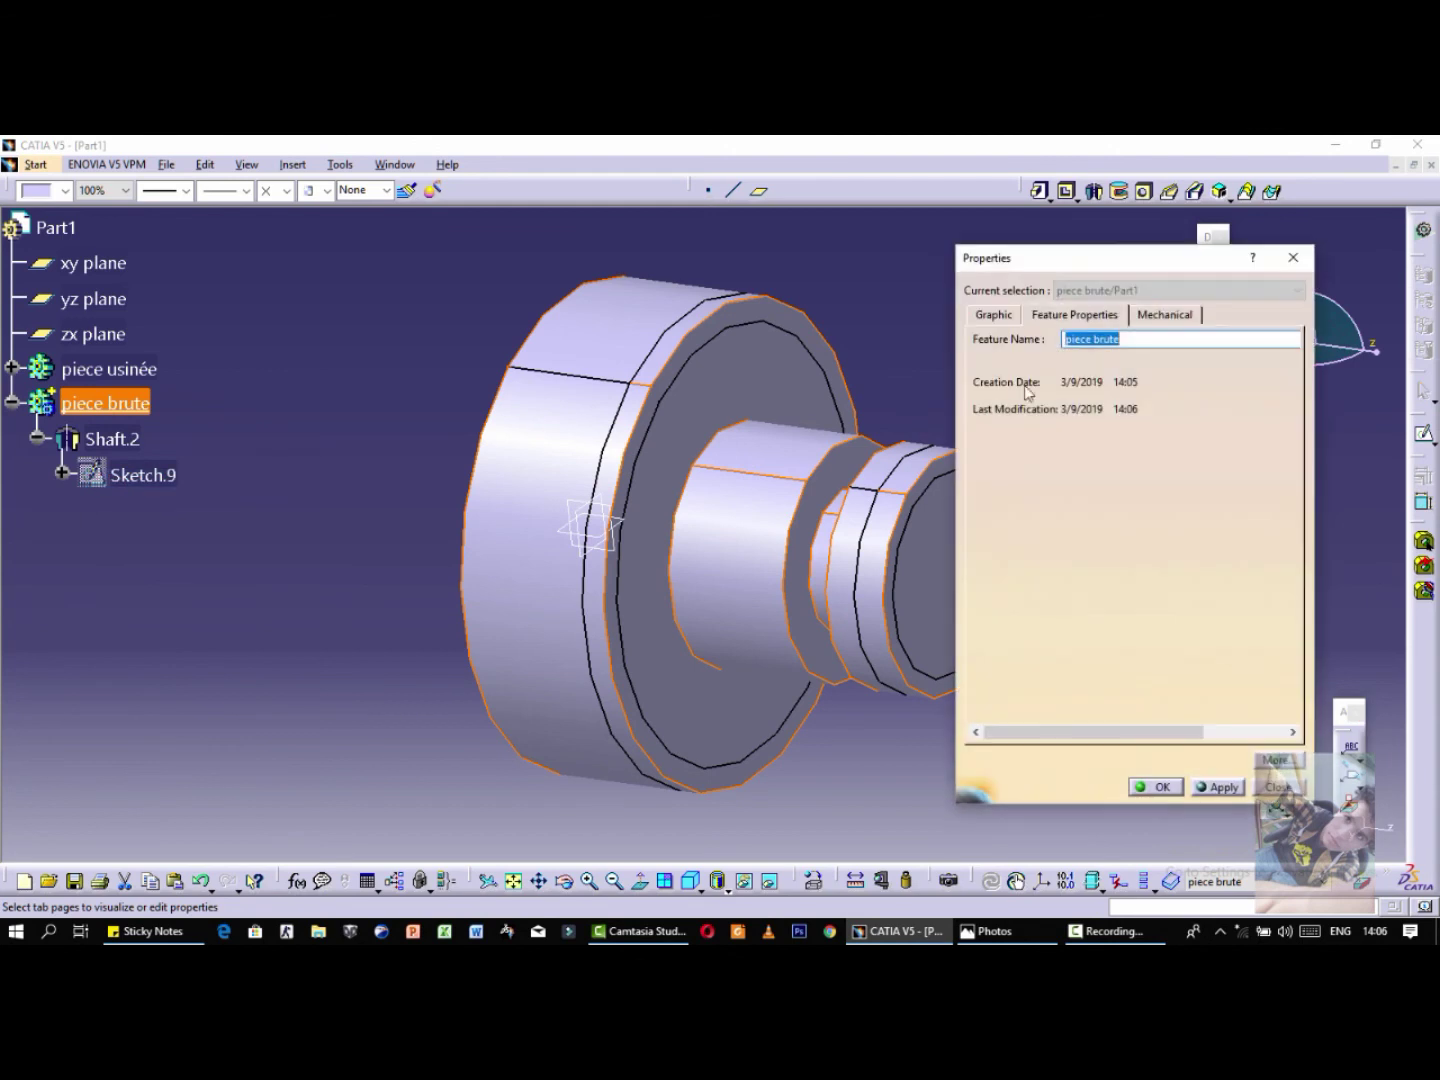
left_click(993, 316)
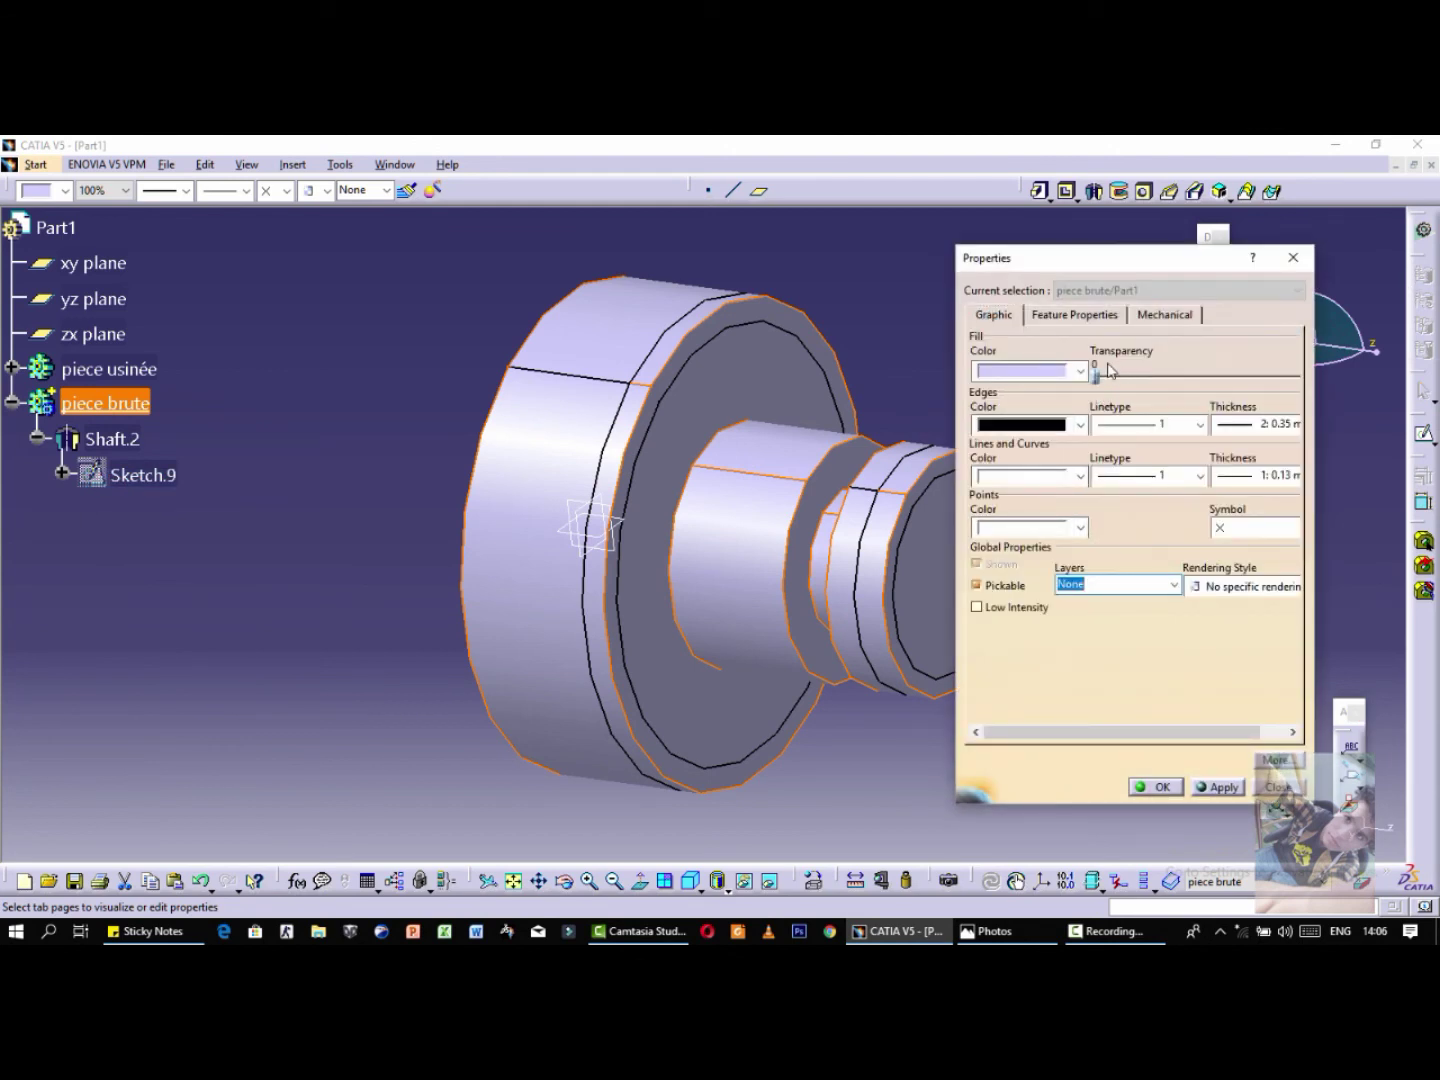
left_click_drag(1097, 377, 1179, 377)
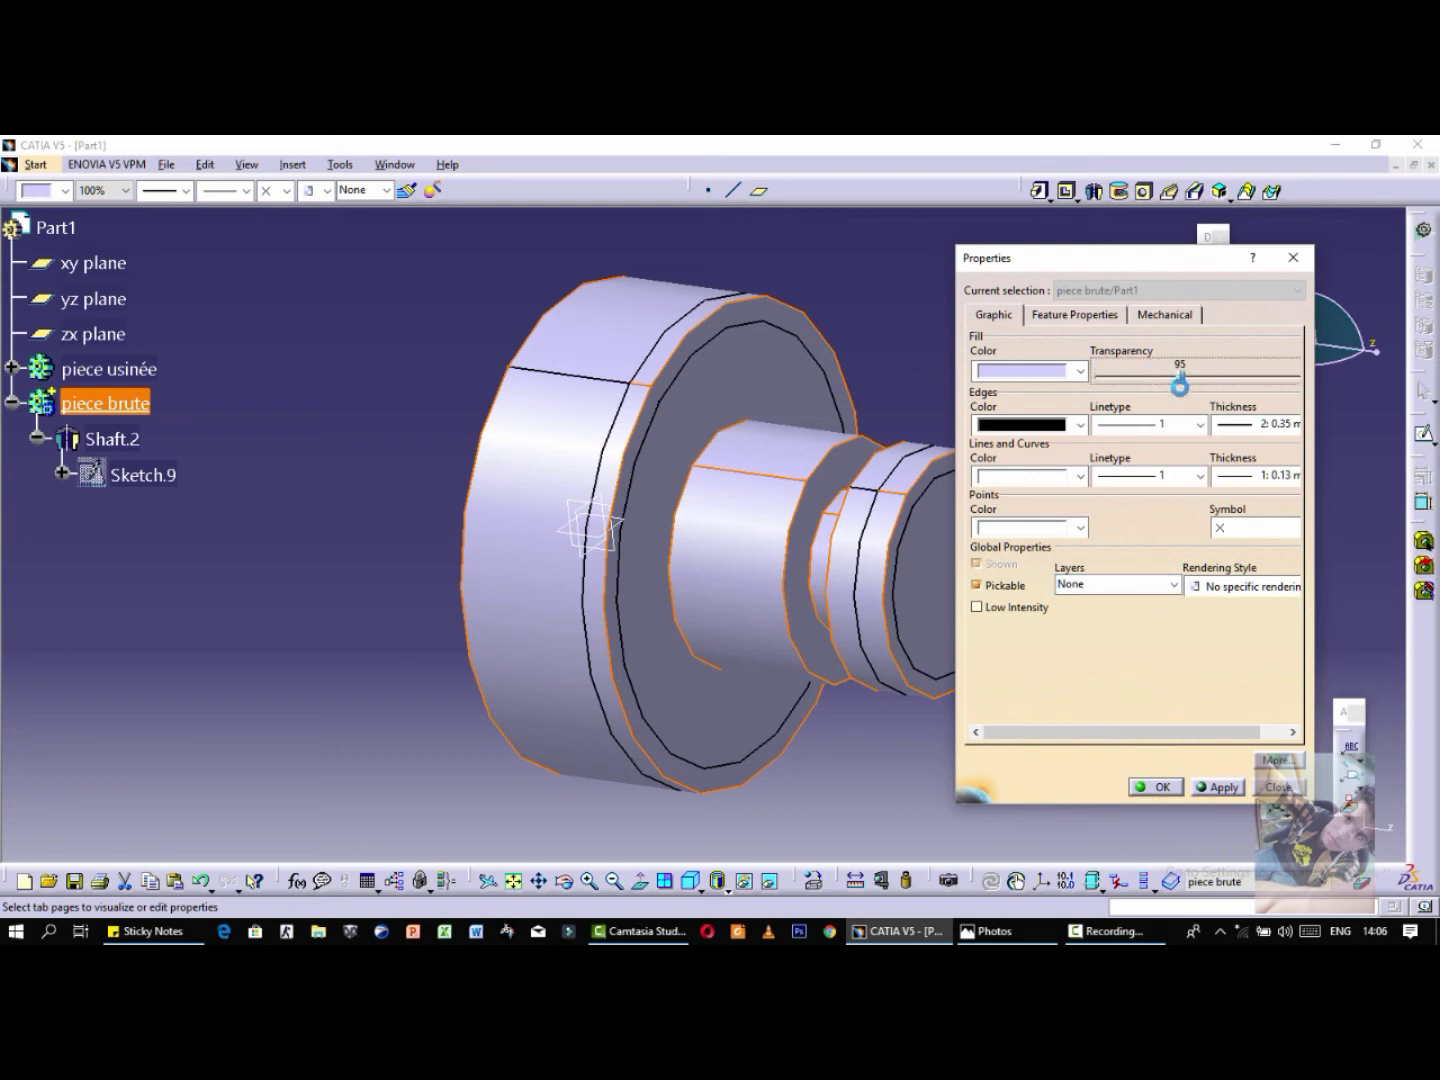
left_click(1225, 787)
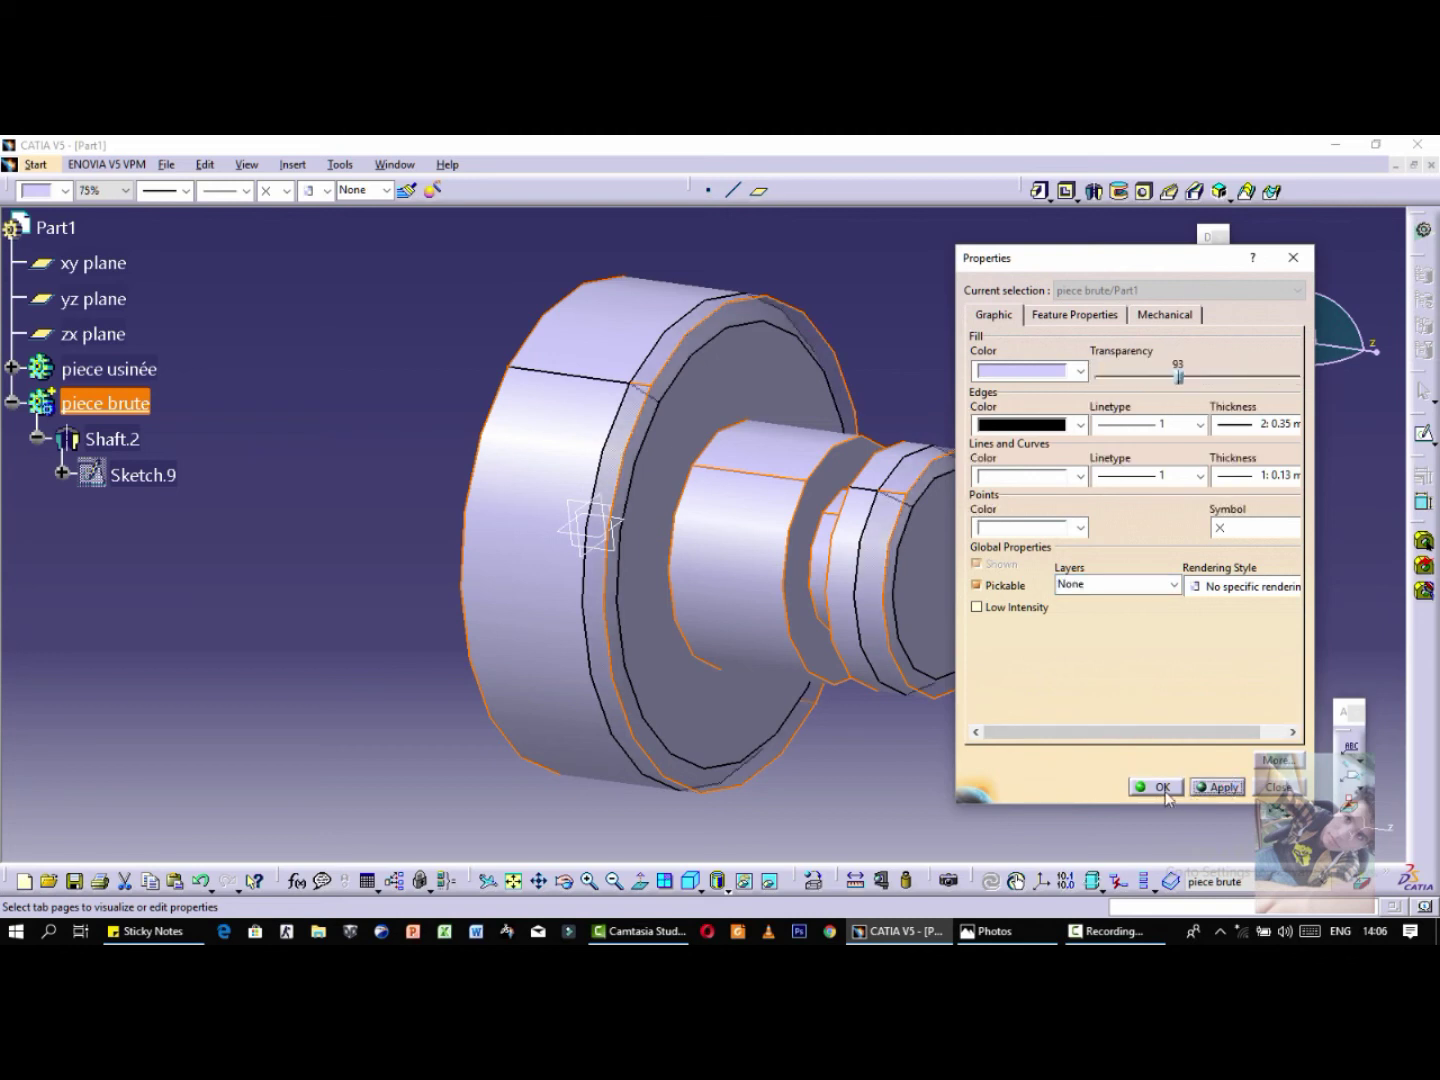
left_click_drag(1177, 377, 1206, 377)
left_click(1219, 787)
left_click(1156, 788)
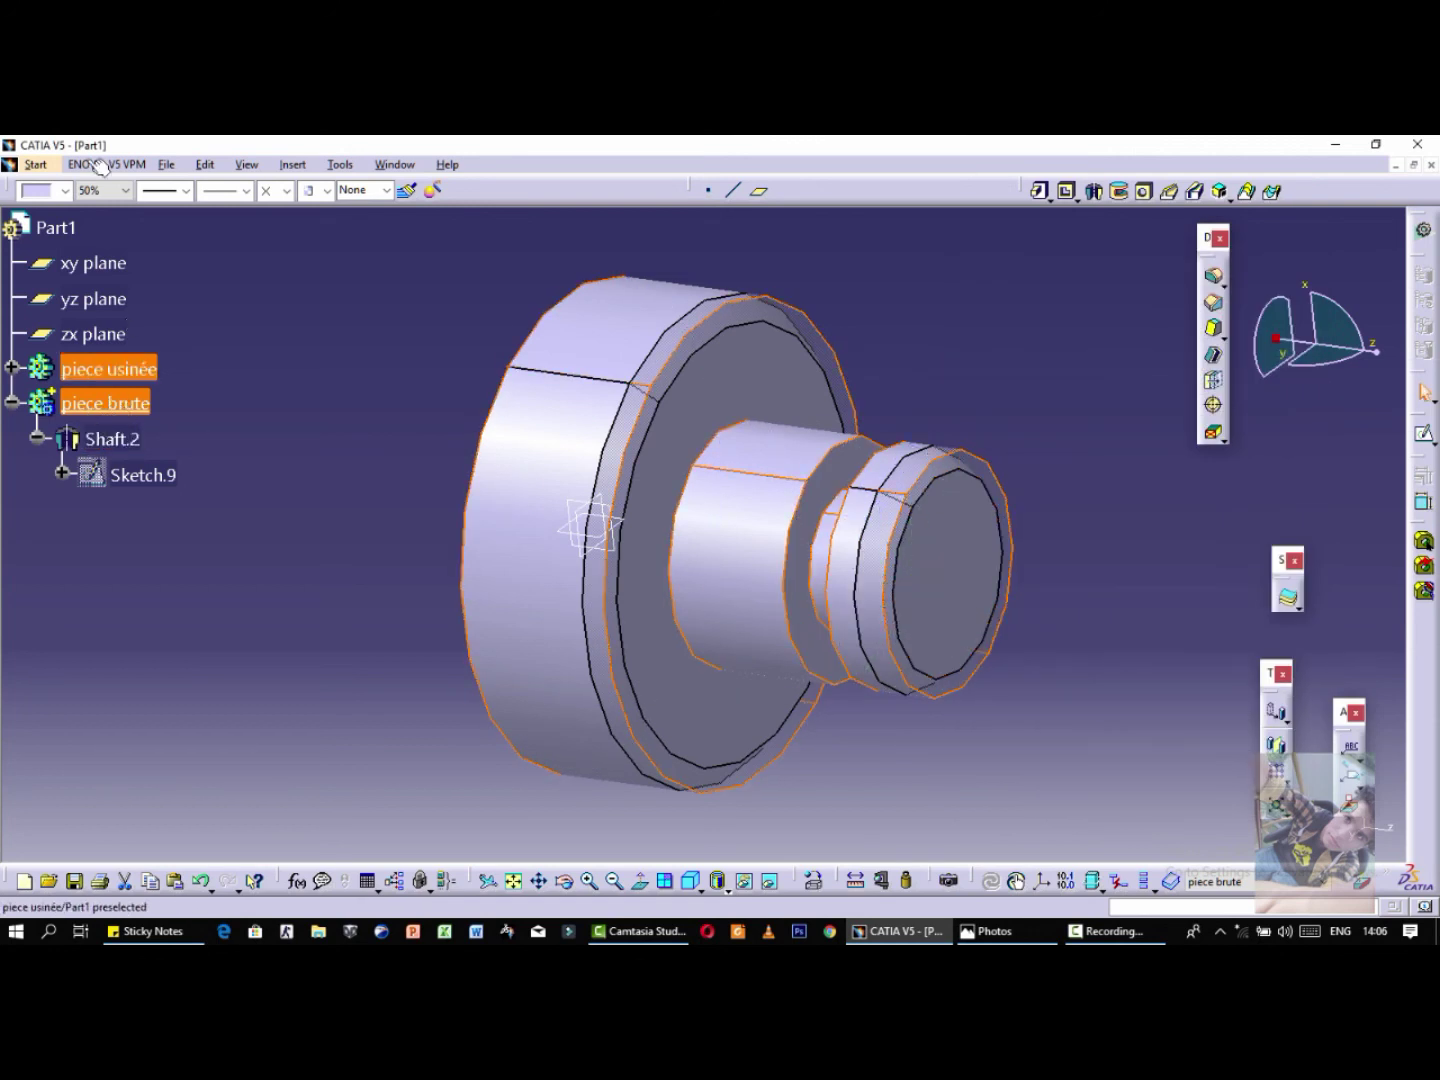
left_click(115, 190)
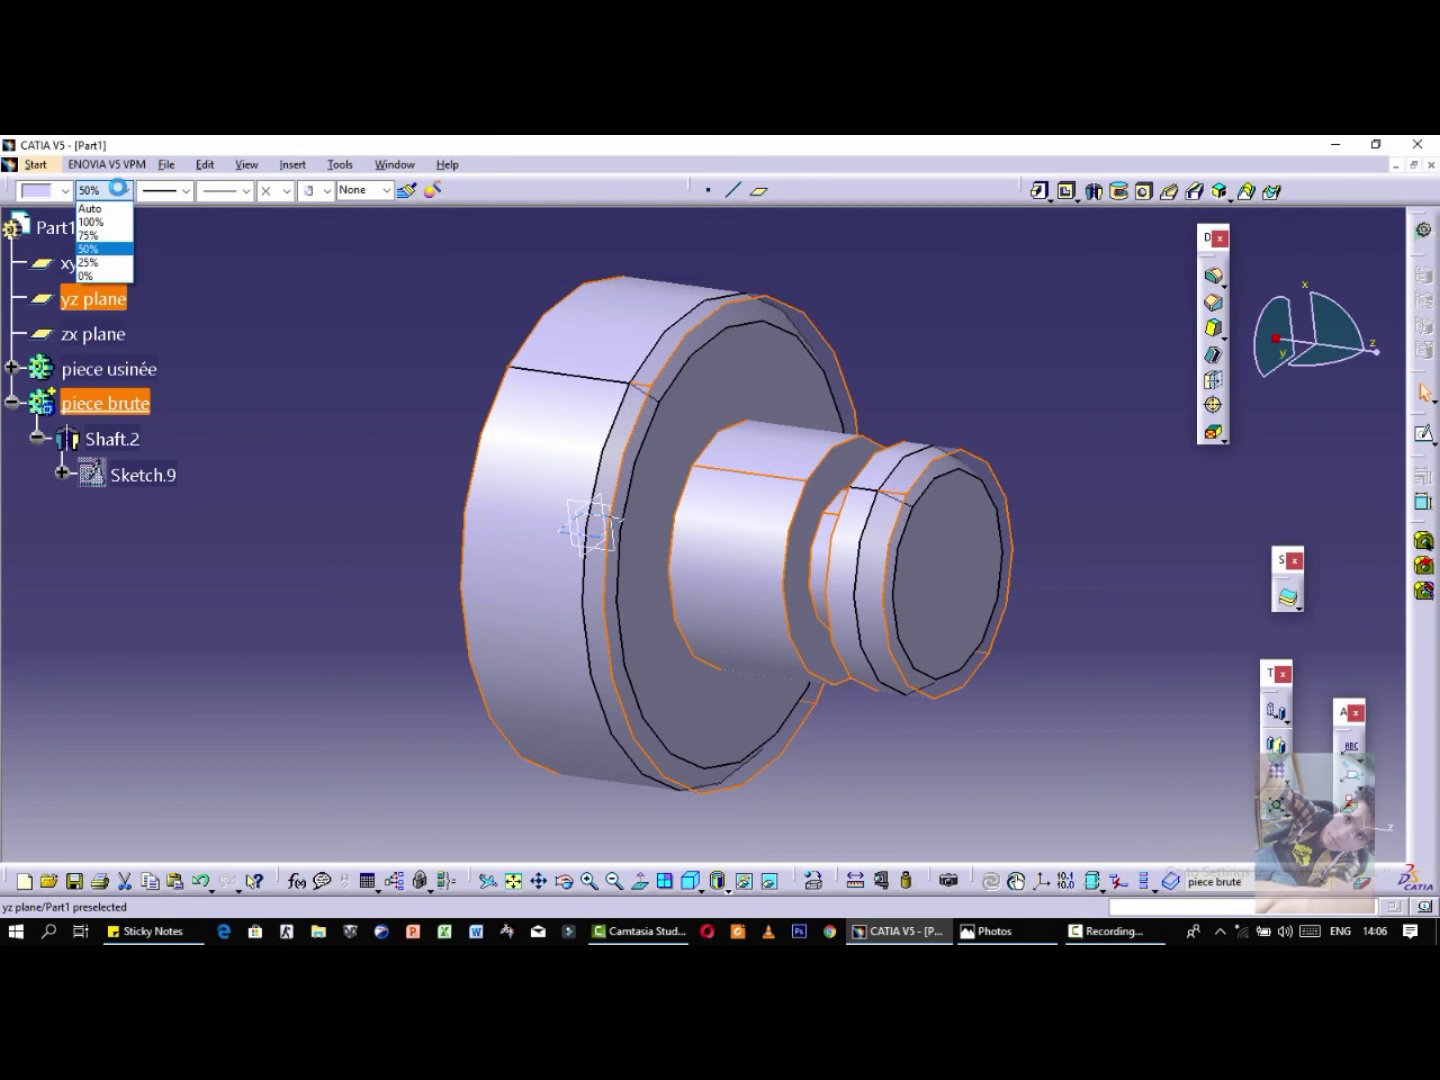
left_click(97, 262)
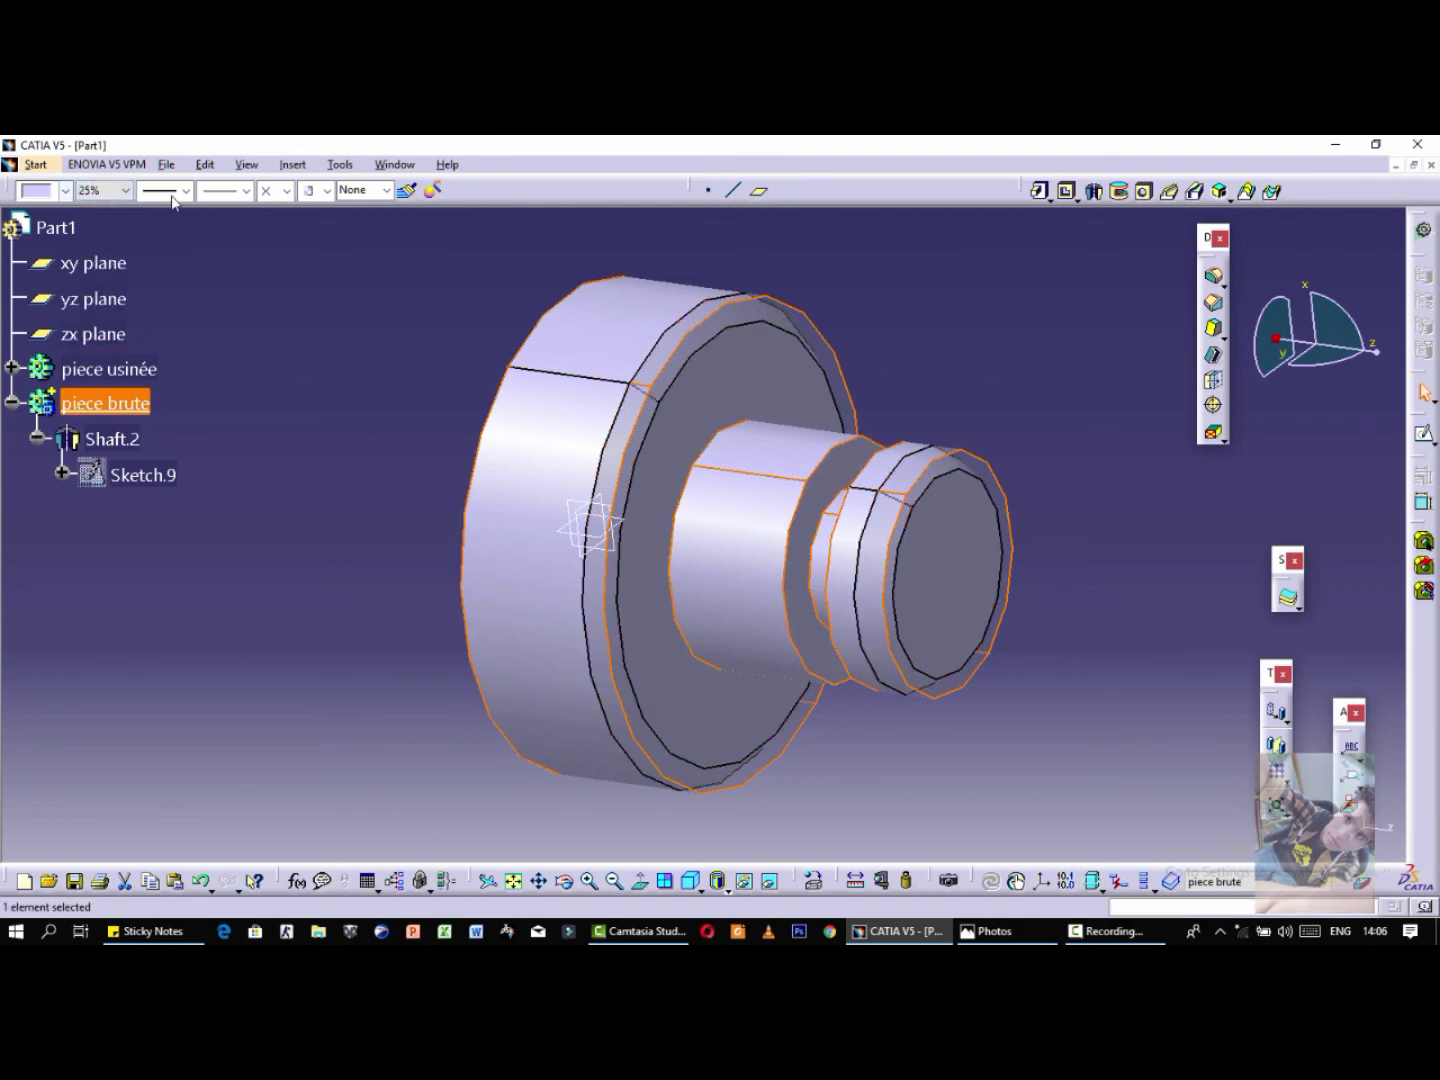
left_click(247, 165)
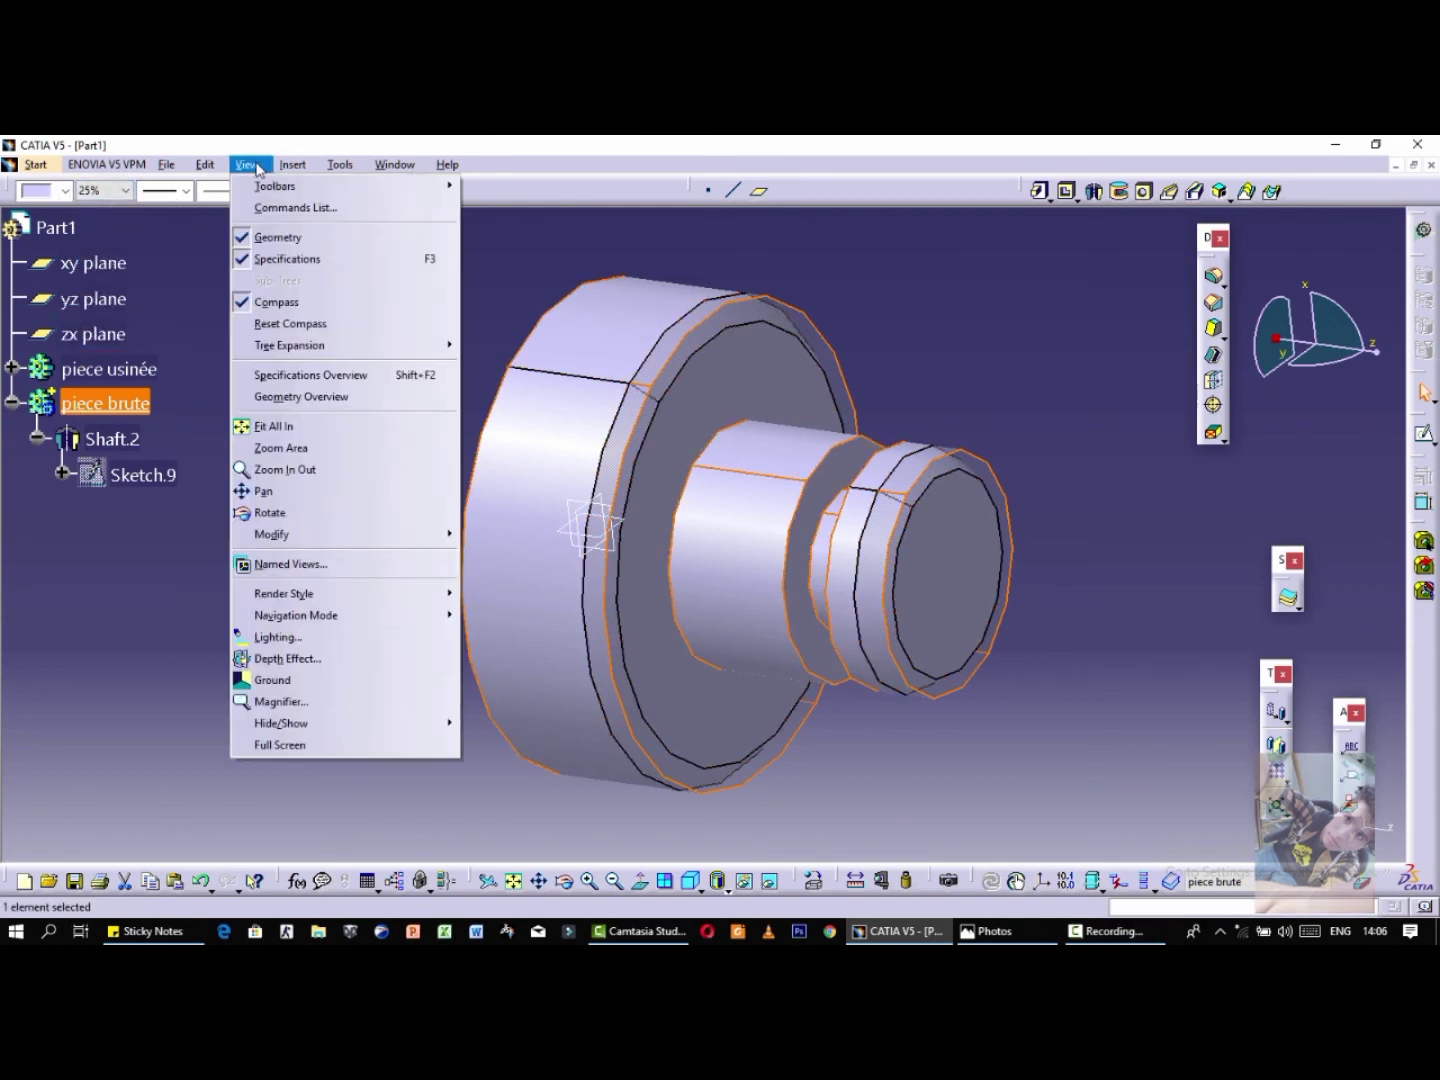
mouse_move(381, 190)
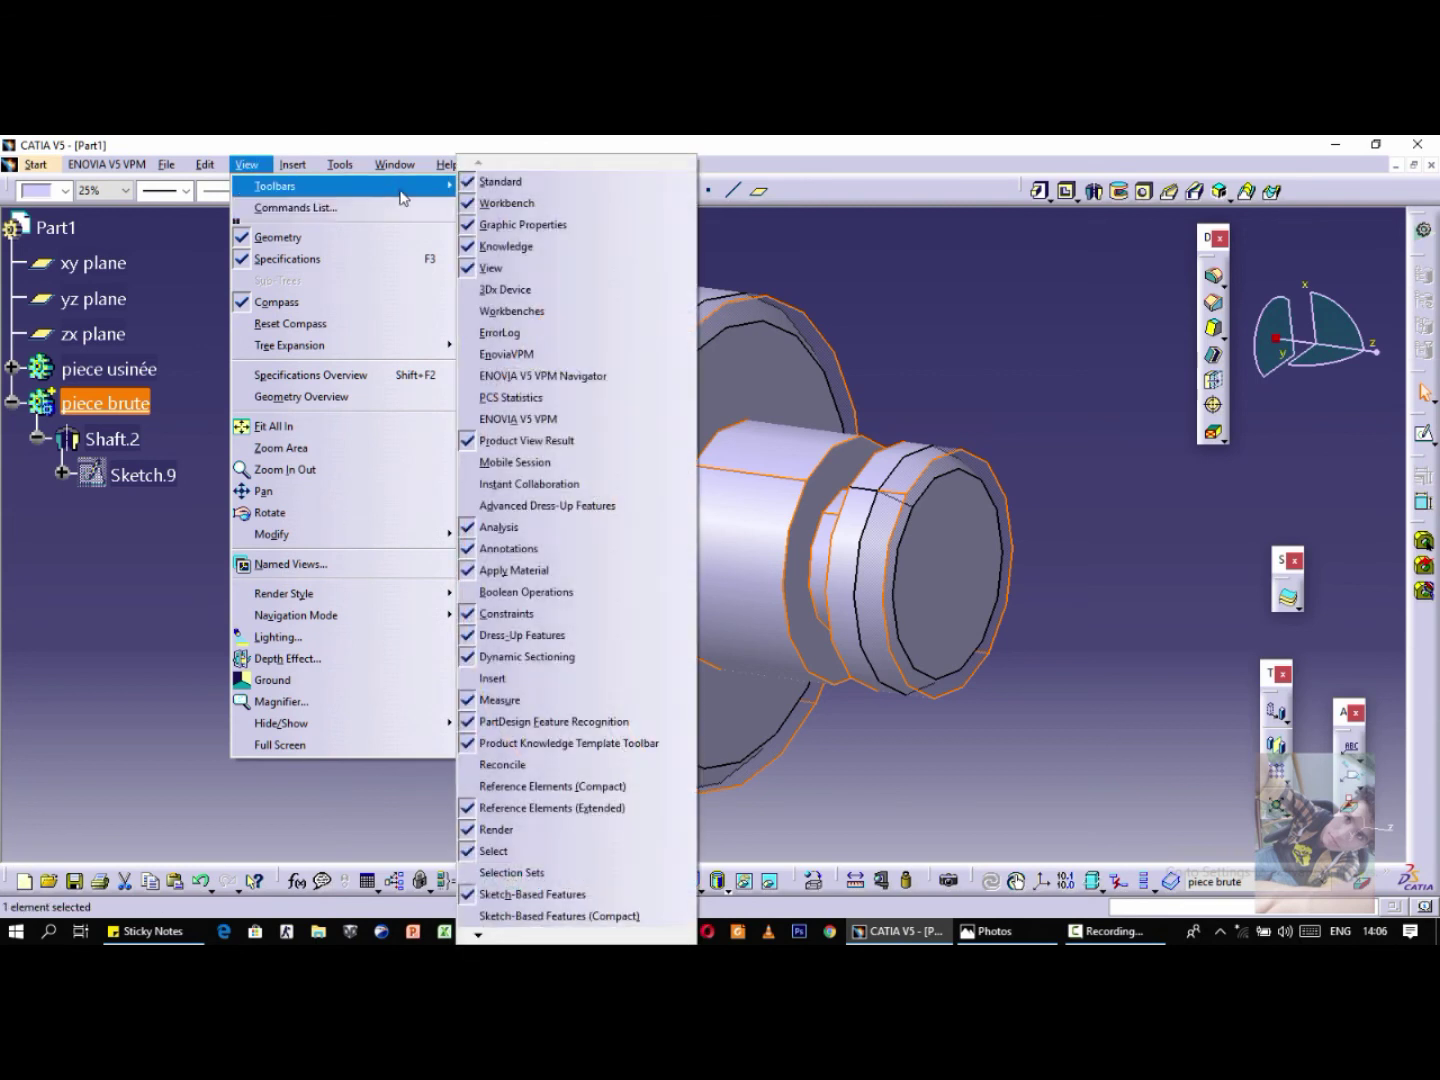
left_click(478, 225)
left_click(258, 400)
left_click(118, 404)
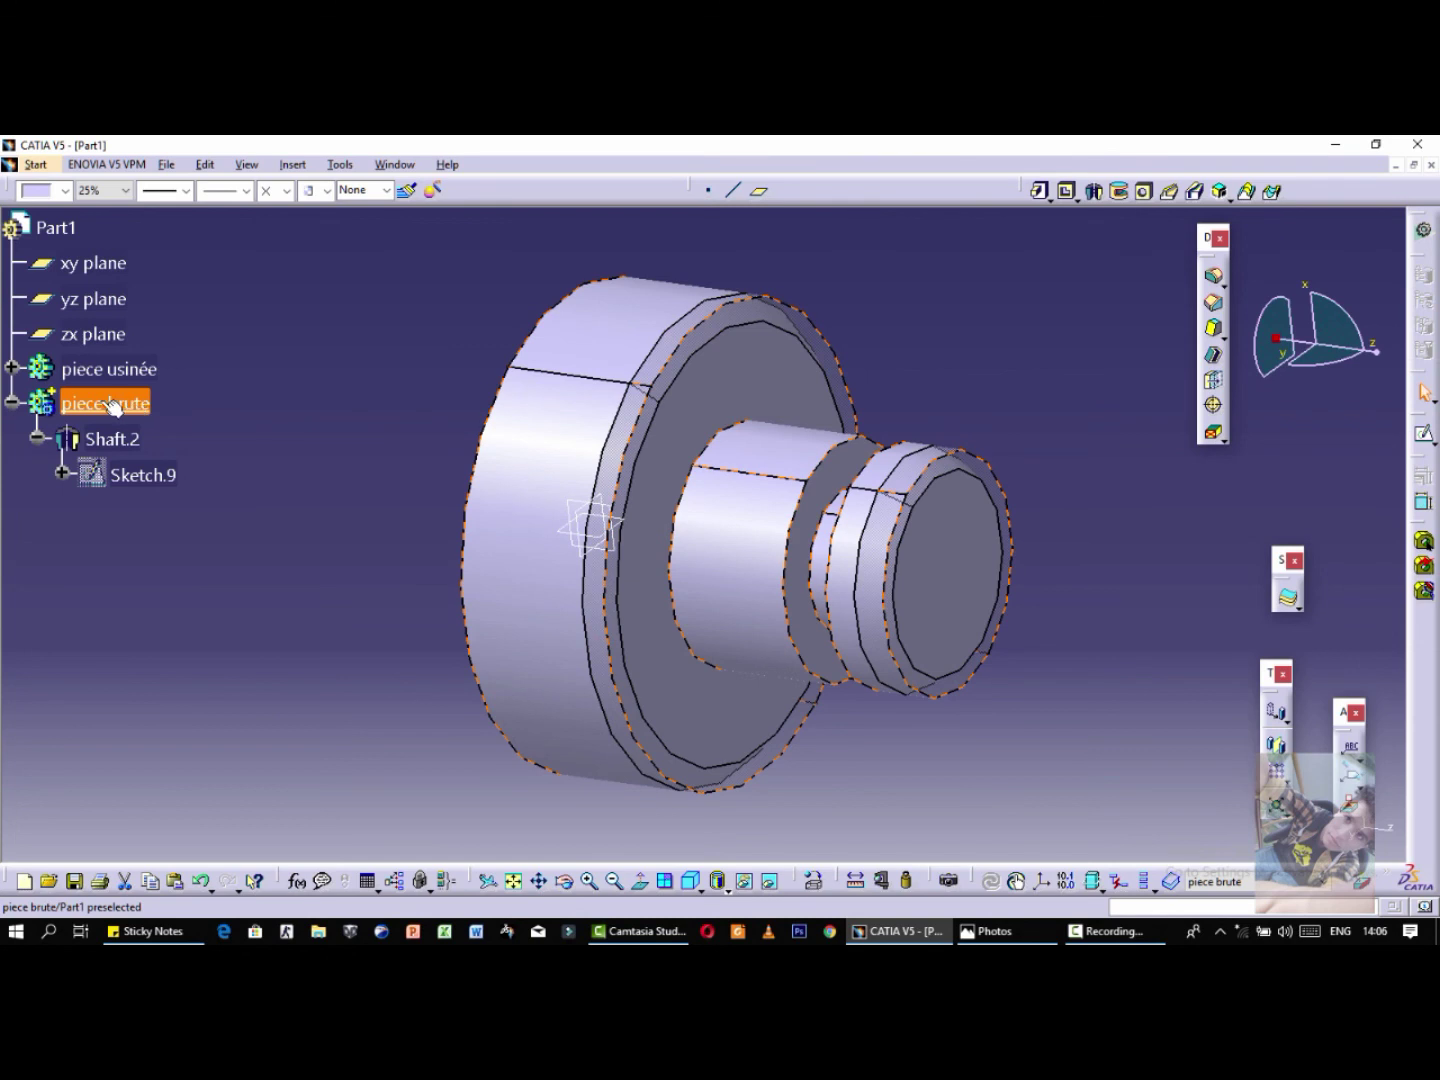
Step: Open Sketch.9 under Shaft.2 for editing and delete its whole stepped profile together with its dimensions
double_click(139, 476)
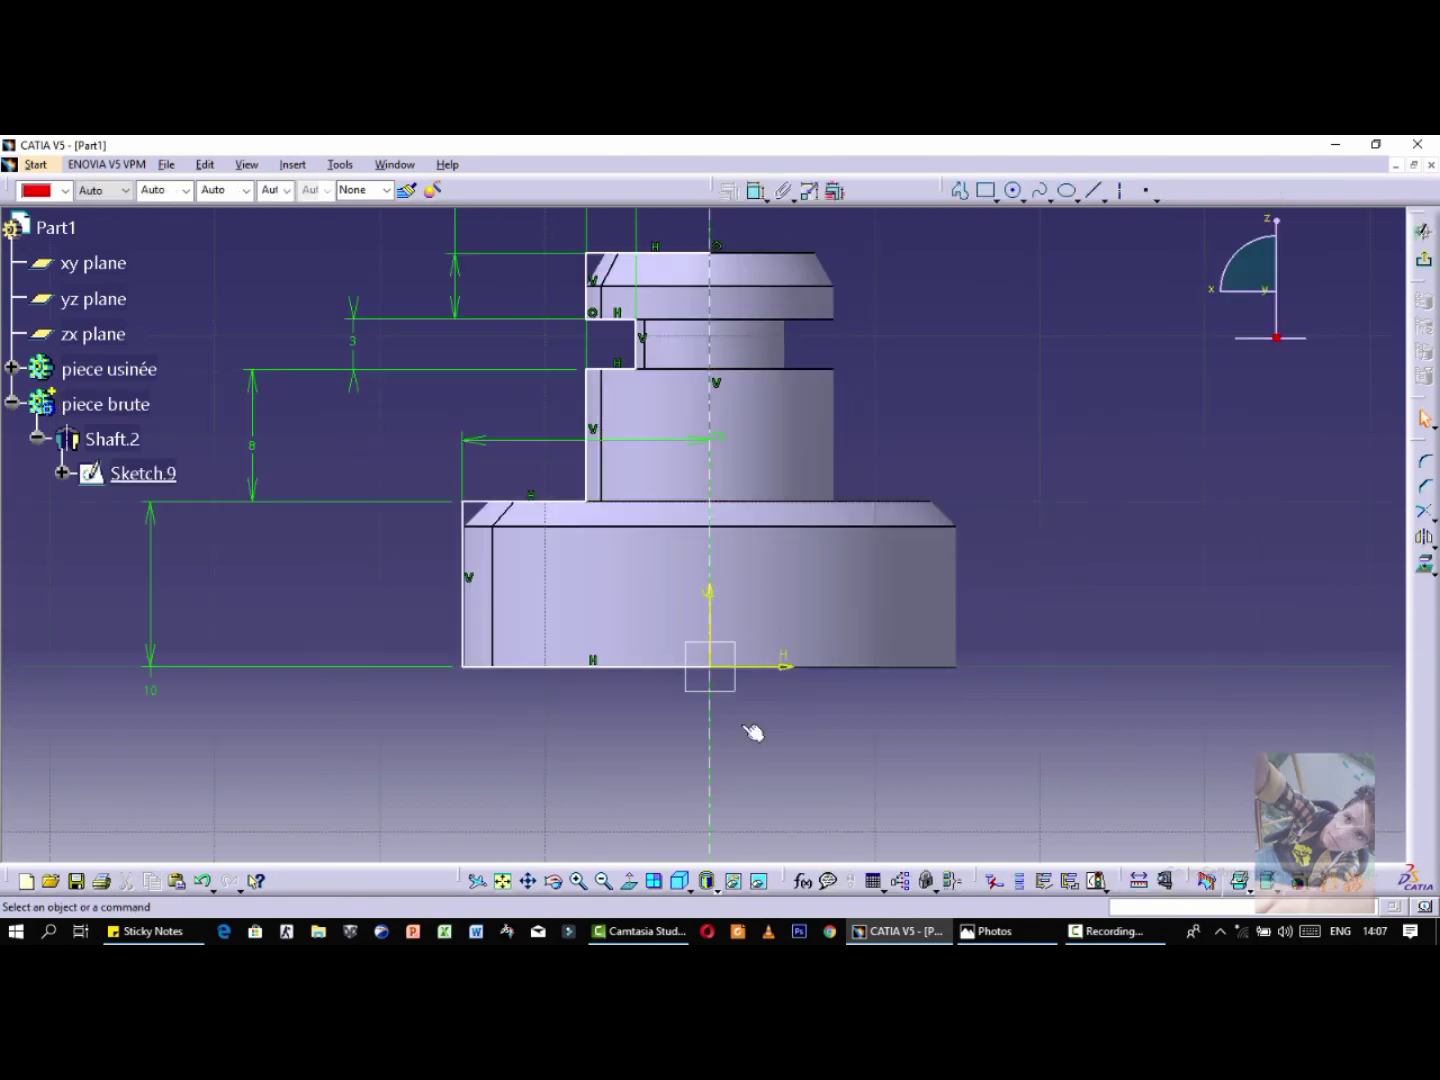
left_click(629, 880)
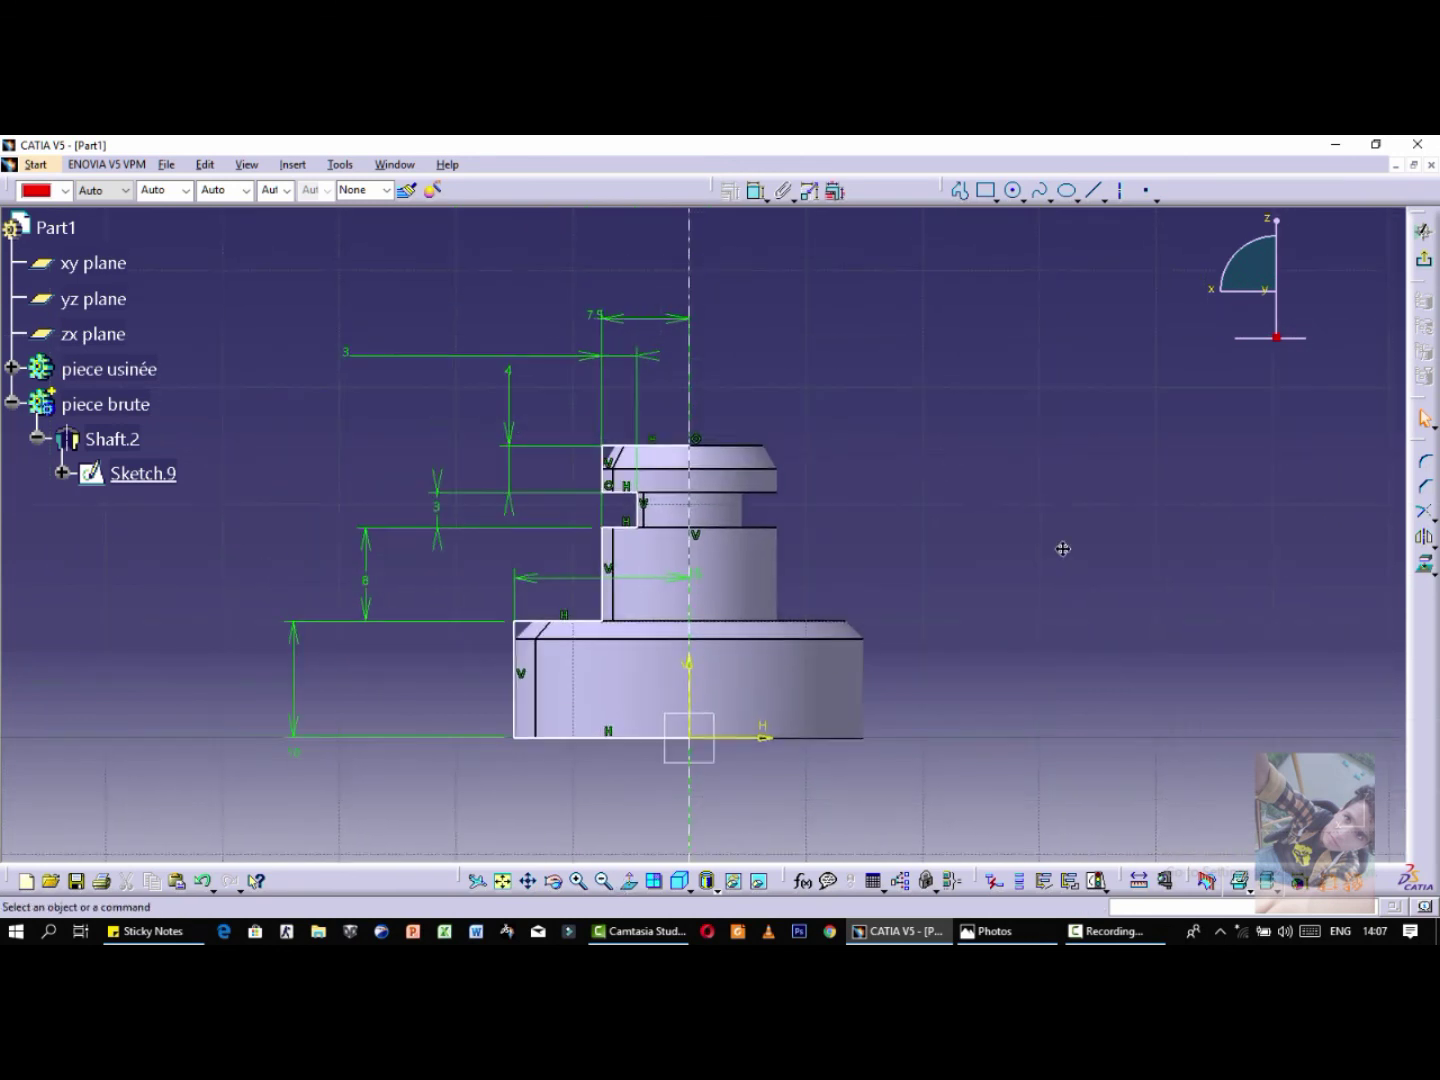
mouse_move(253, 289)
left_mouse_down()
mouse_move(288, 337)
mouse_move(793, 761)
mouse_move(1010, 848)
left_mouse_up()
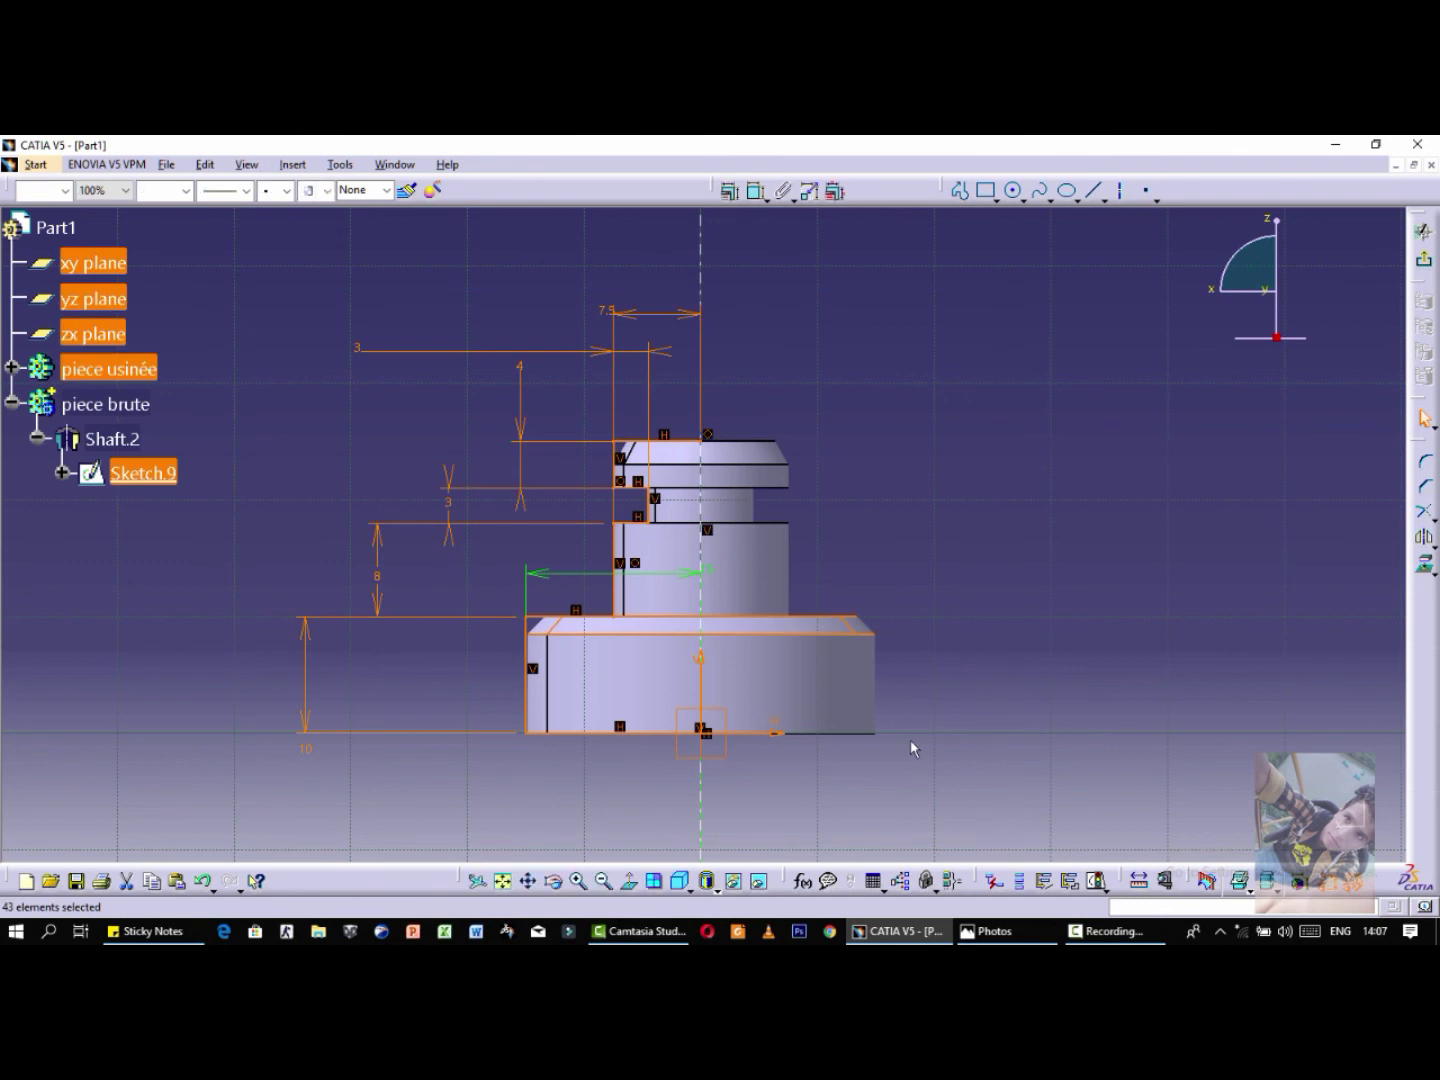
key("Delete")
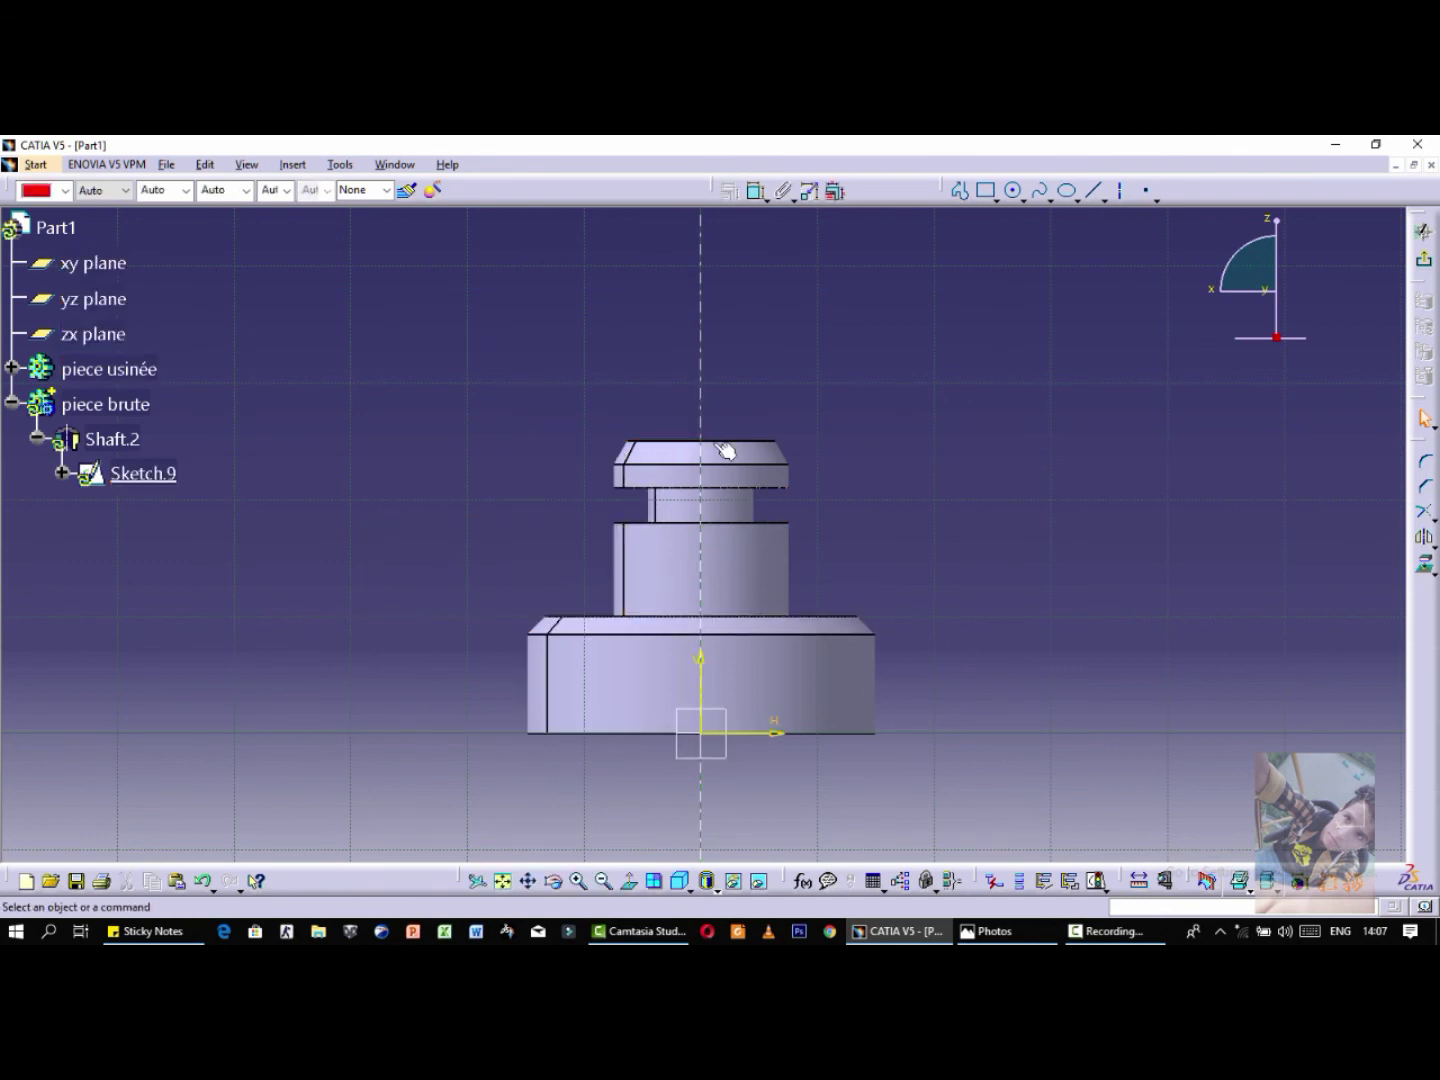
left_click_drag(453, 389, 990, 788)
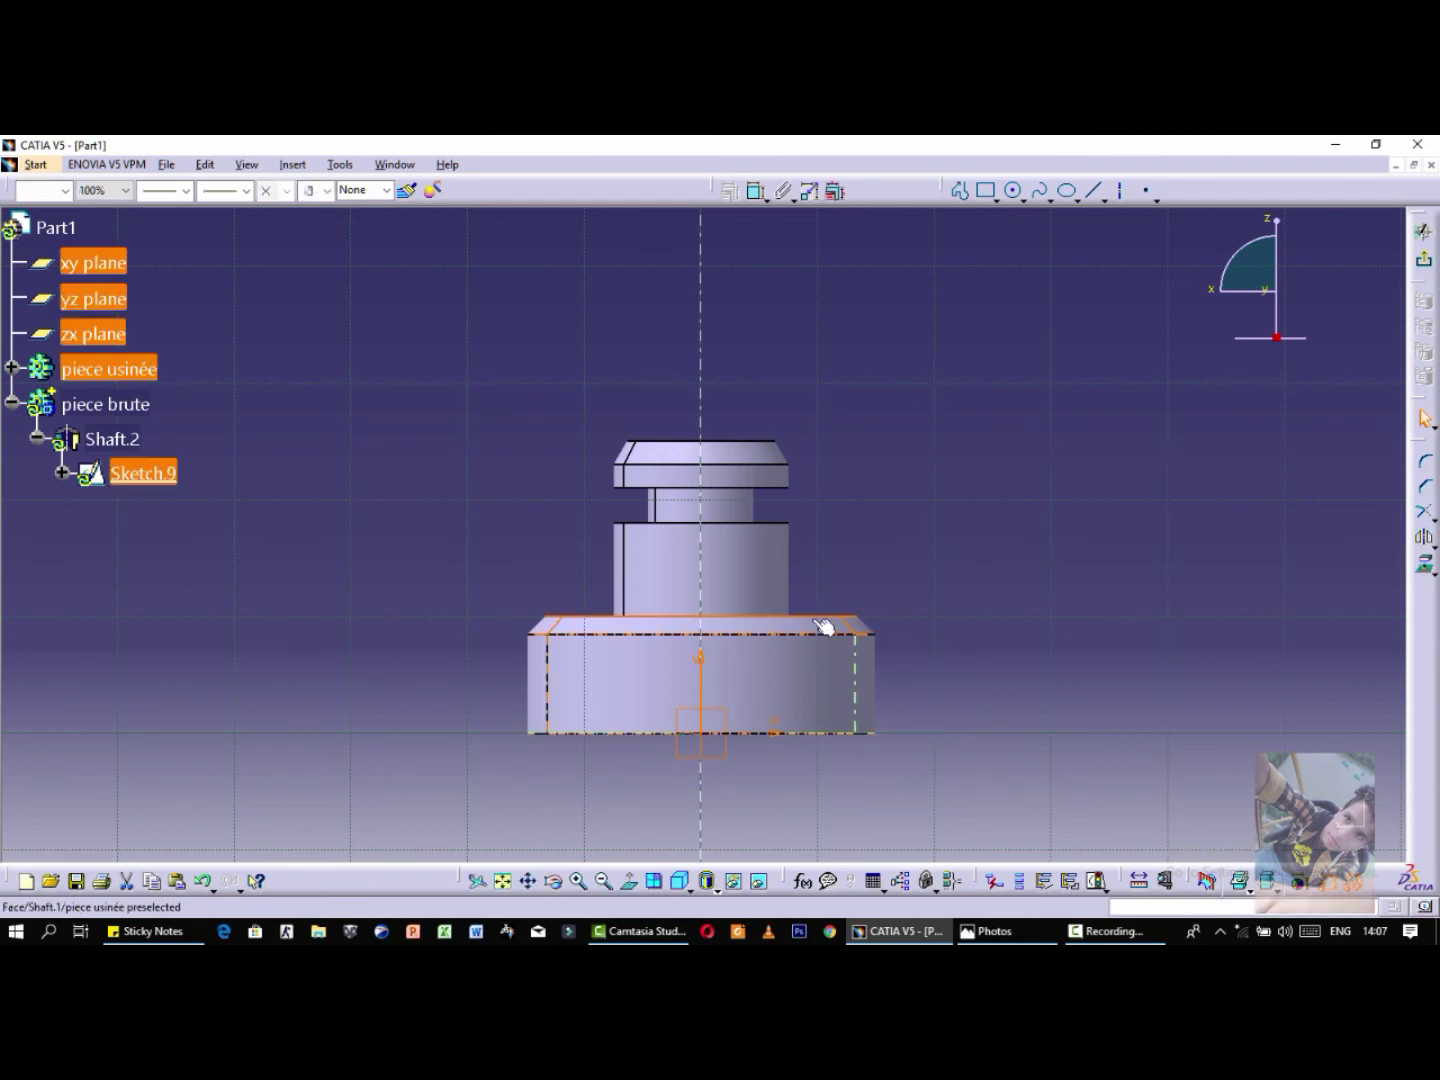
left_click(885, 571)
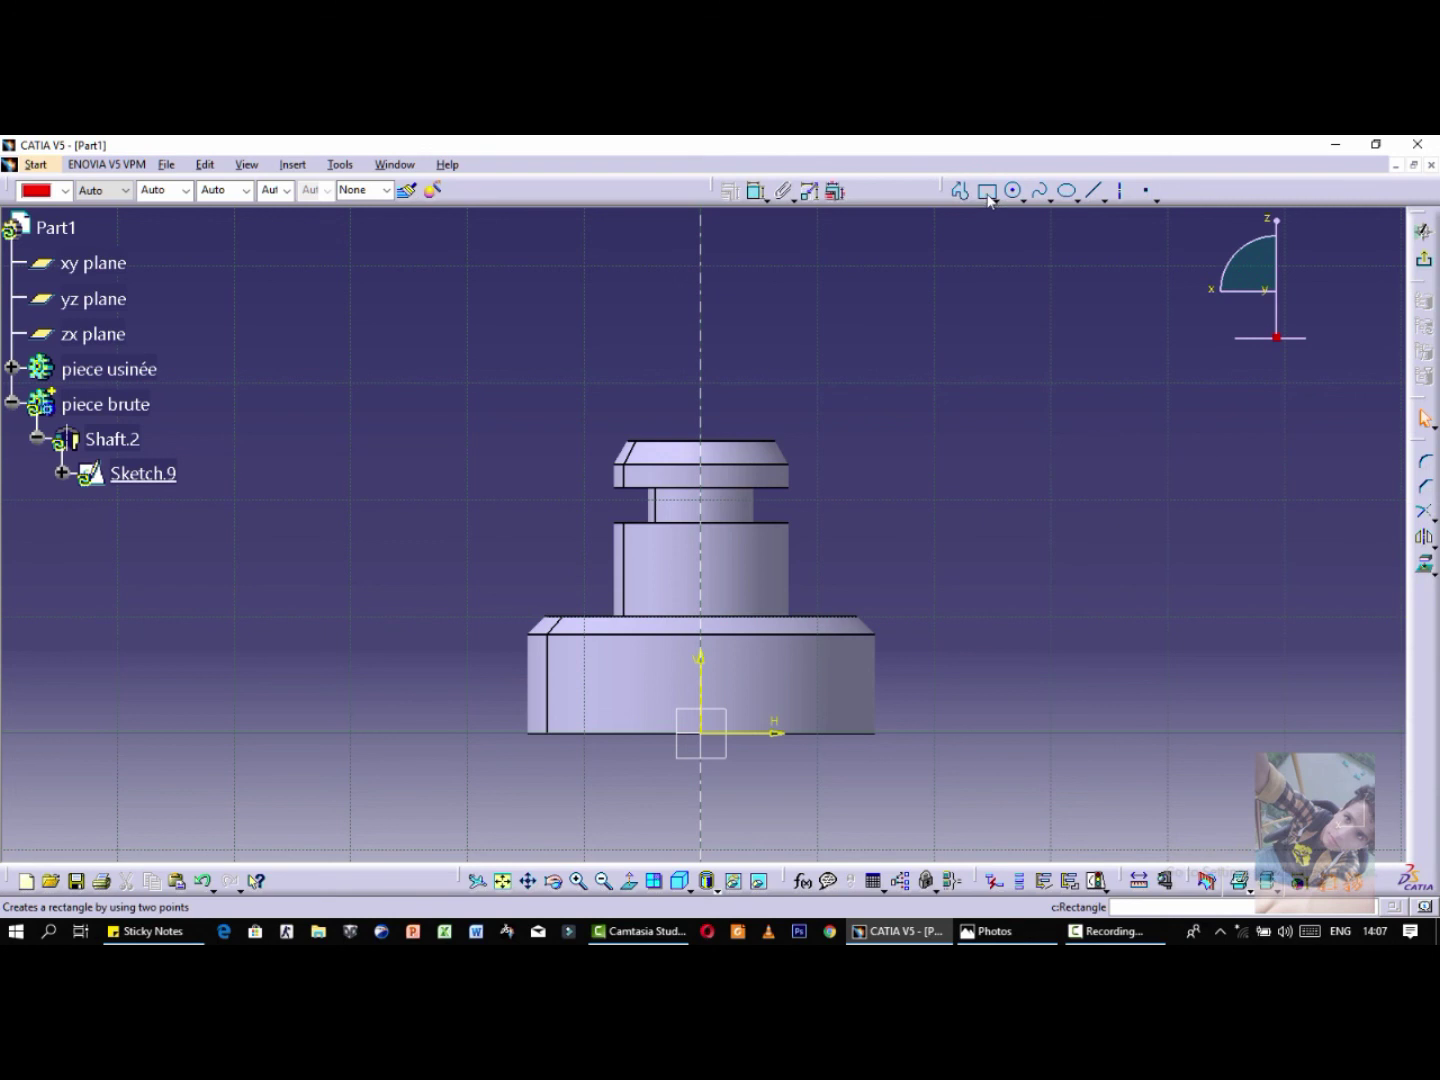
Step: Sketch an open three-line rectangular profile from the origin back to the vertical axis, about 15.2 mm wide and 36.8 mm high
left_click(959, 191)
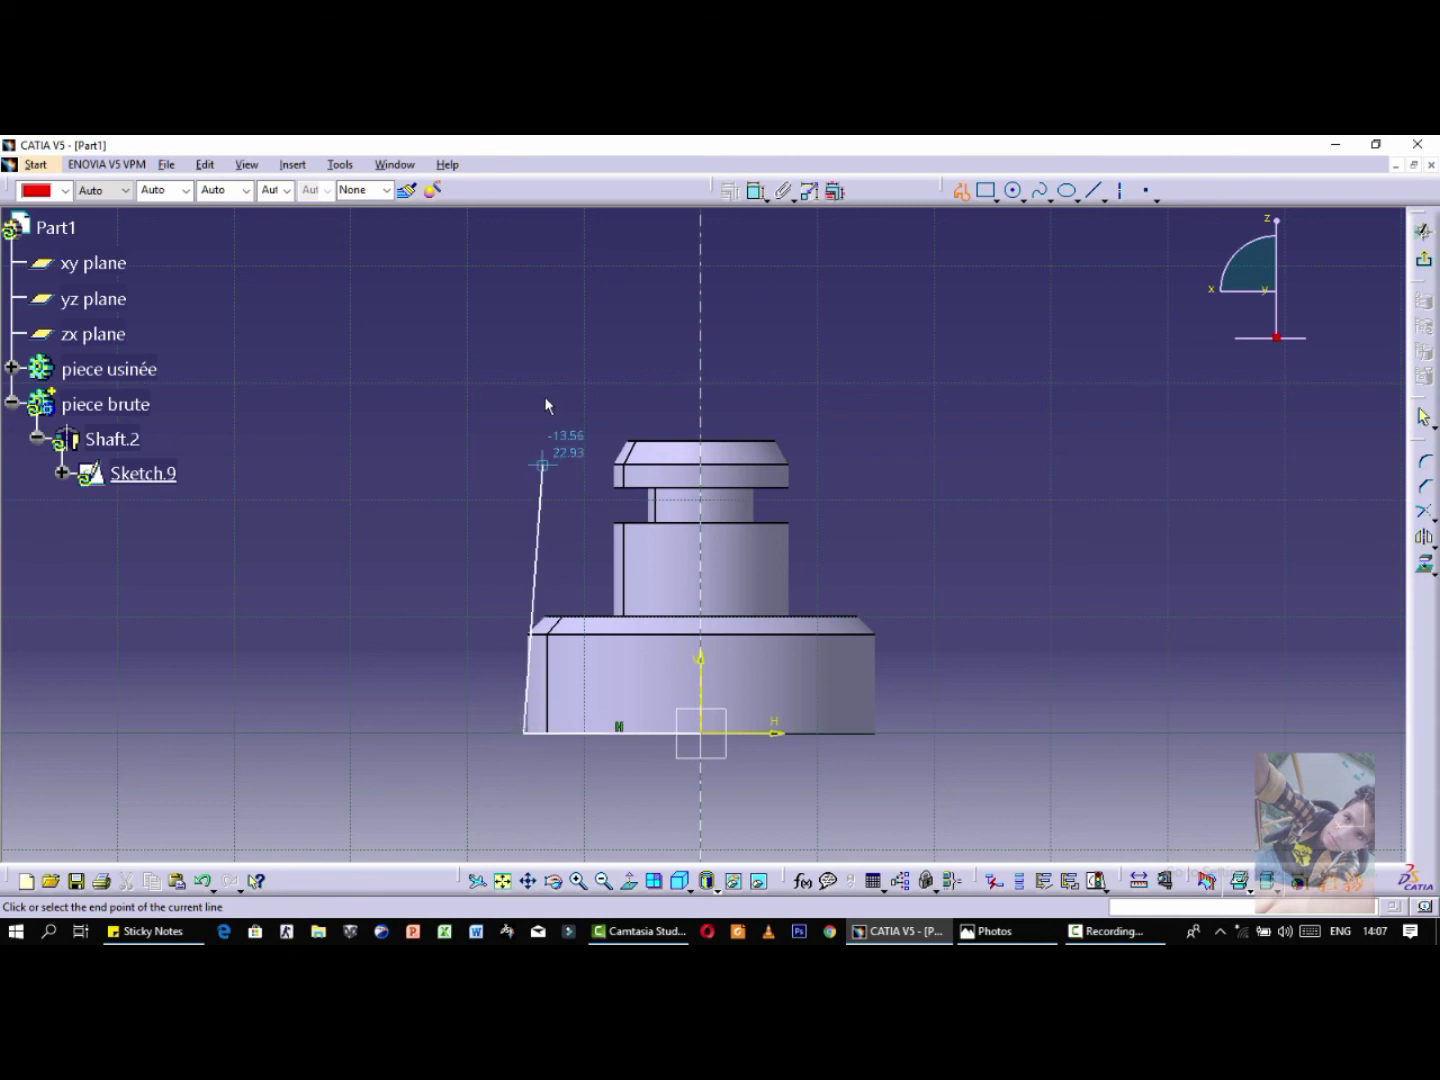
left_click(524, 303)
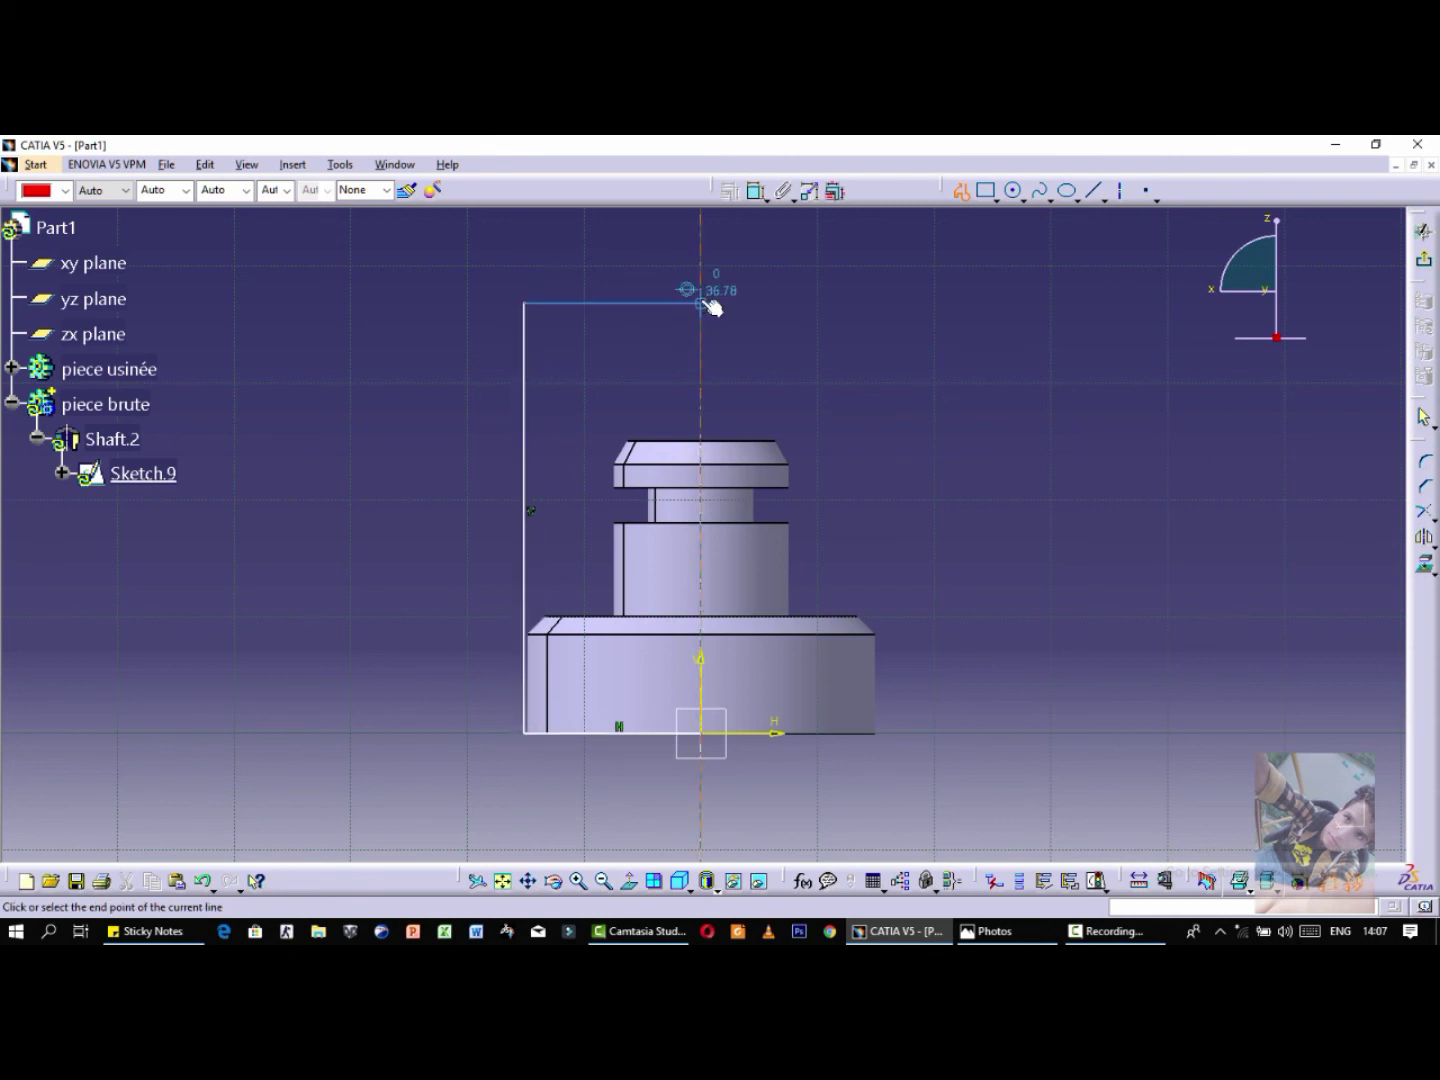
left_click(960, 191)
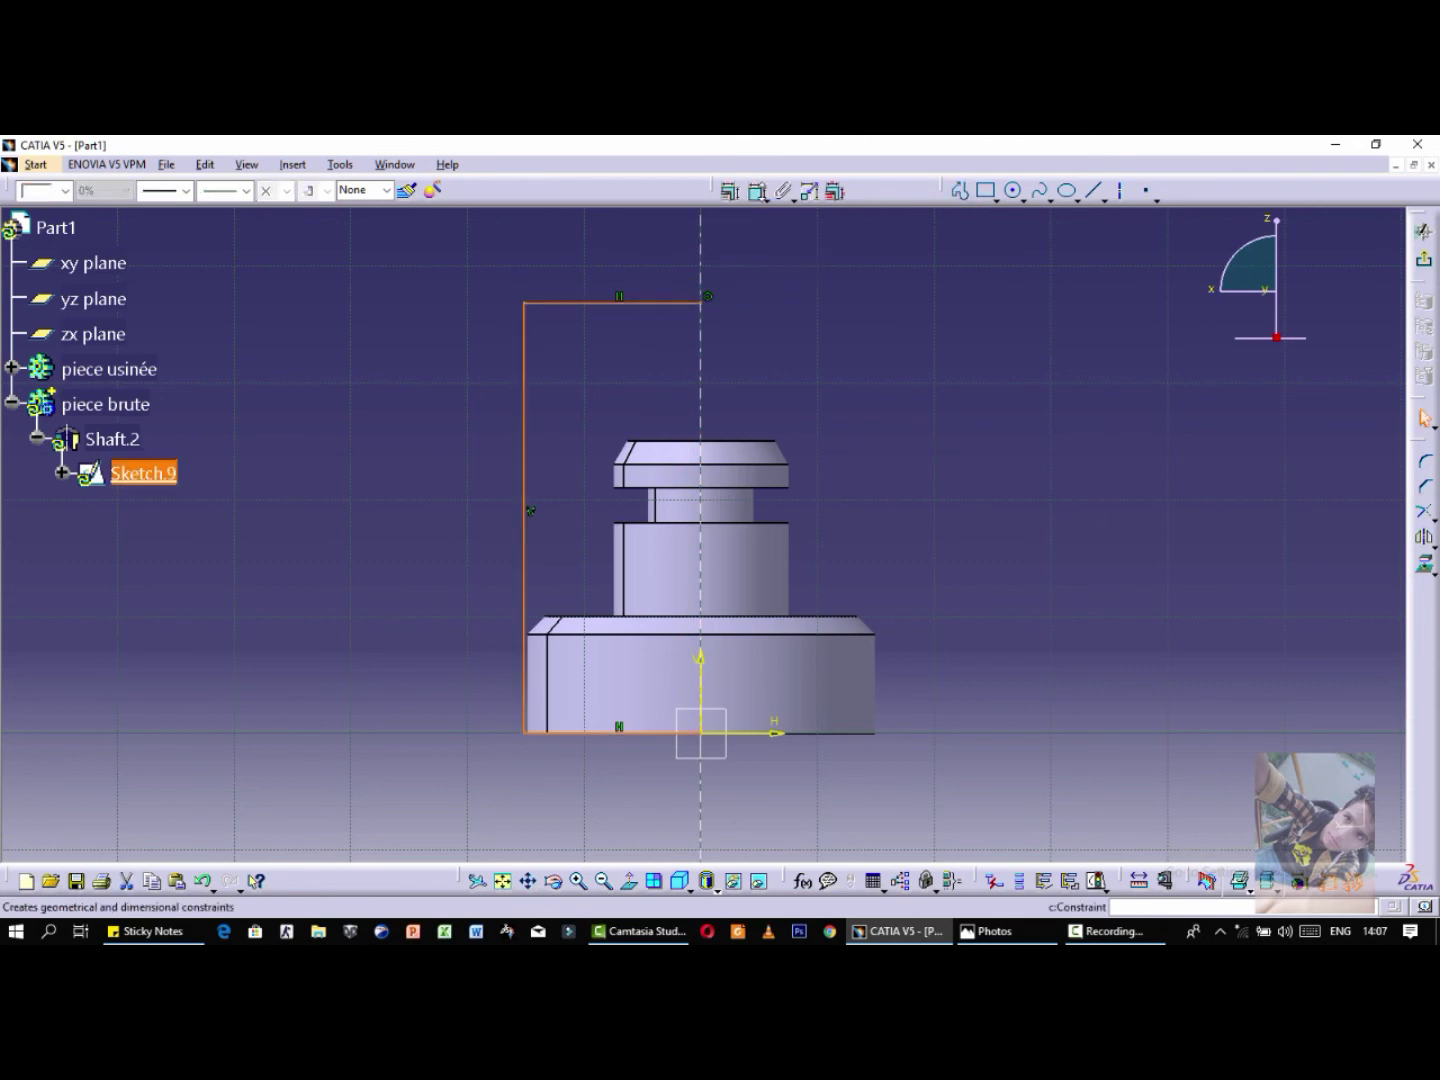
left_click(545, 392)
Step: Dimension the distance between the profile's vertical line and the revolution axis and set it to 15 mm
left_click(525, 396)
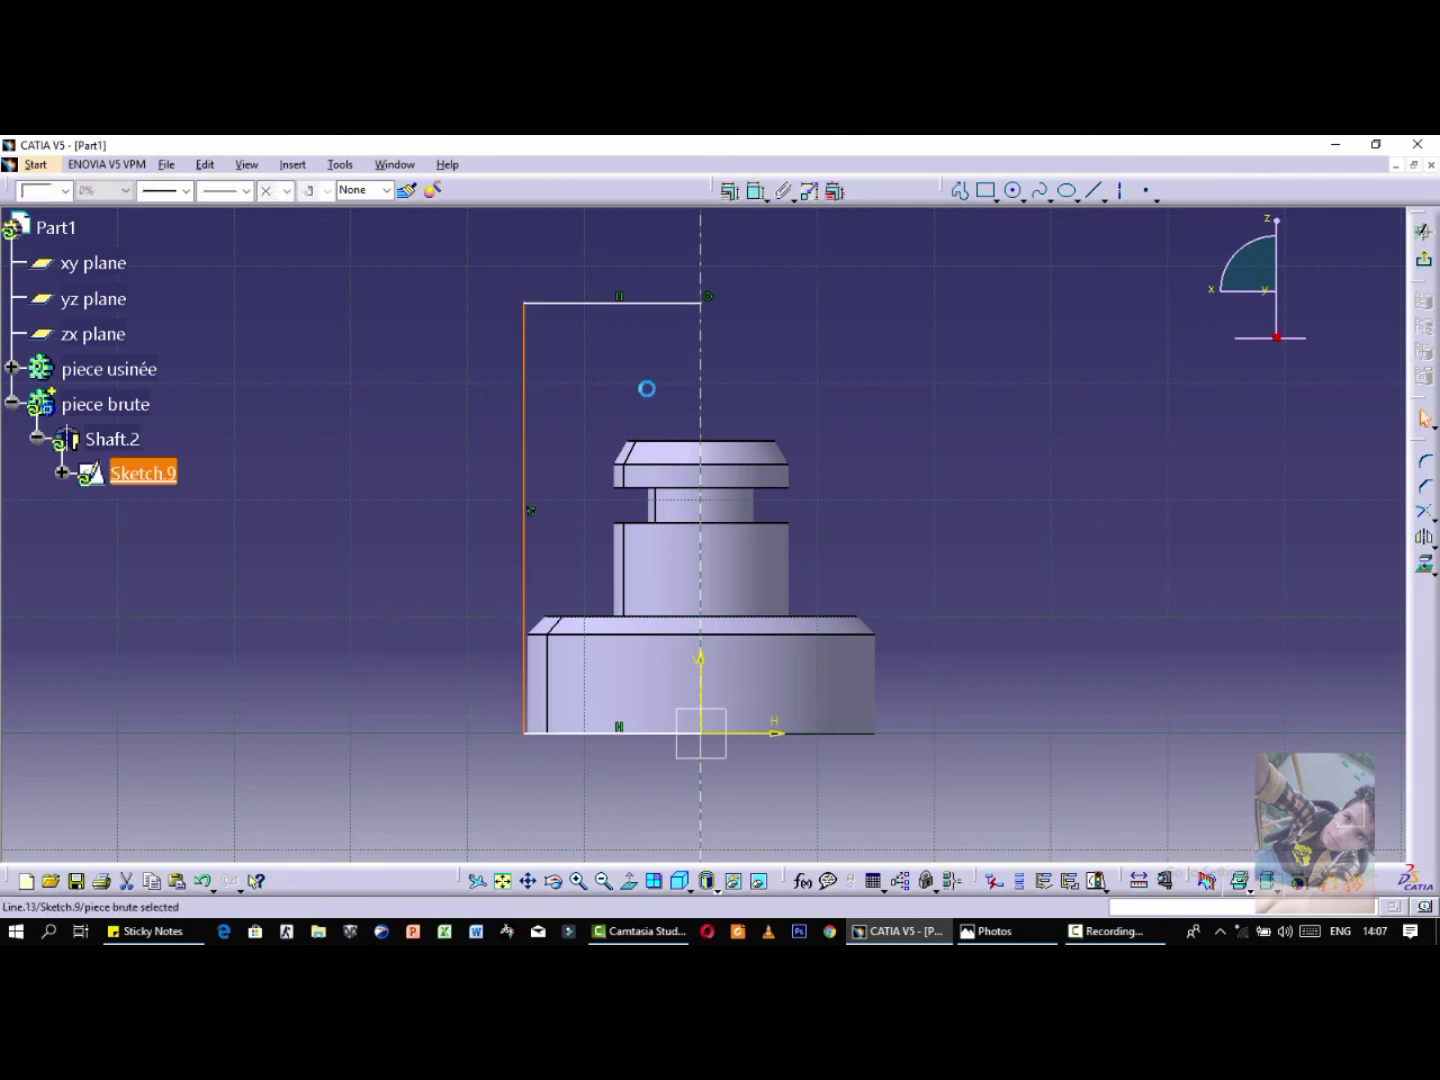
left_click(703, 373)
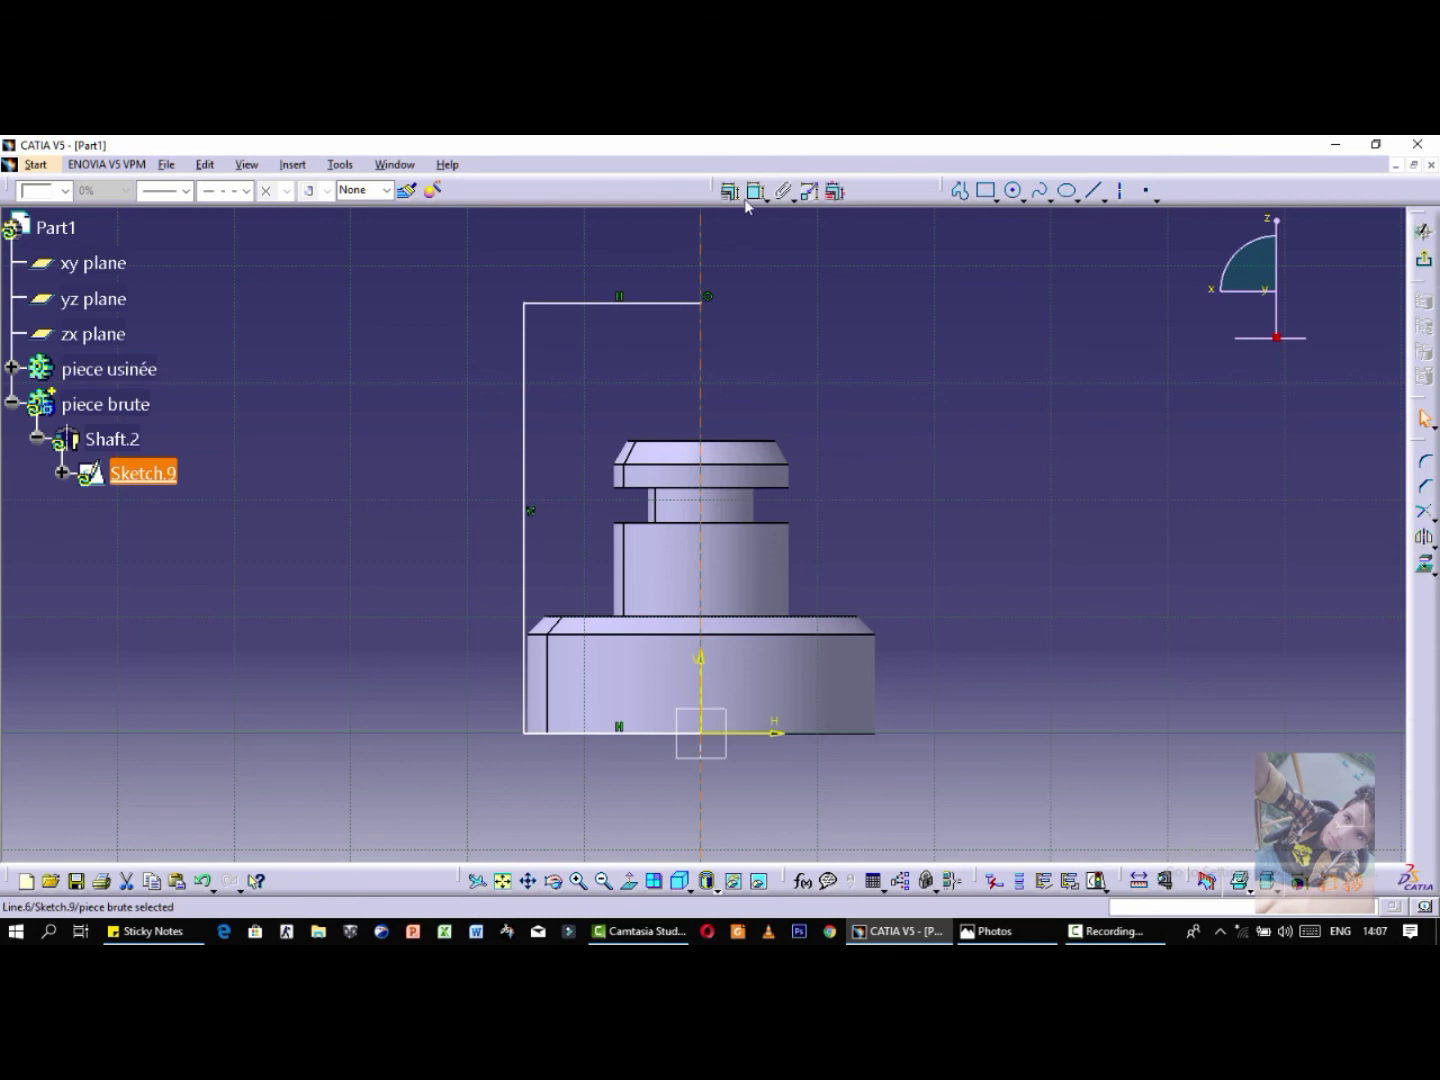
left_click(526, 374)
left_click(598, 250)
double_click(603, 245)
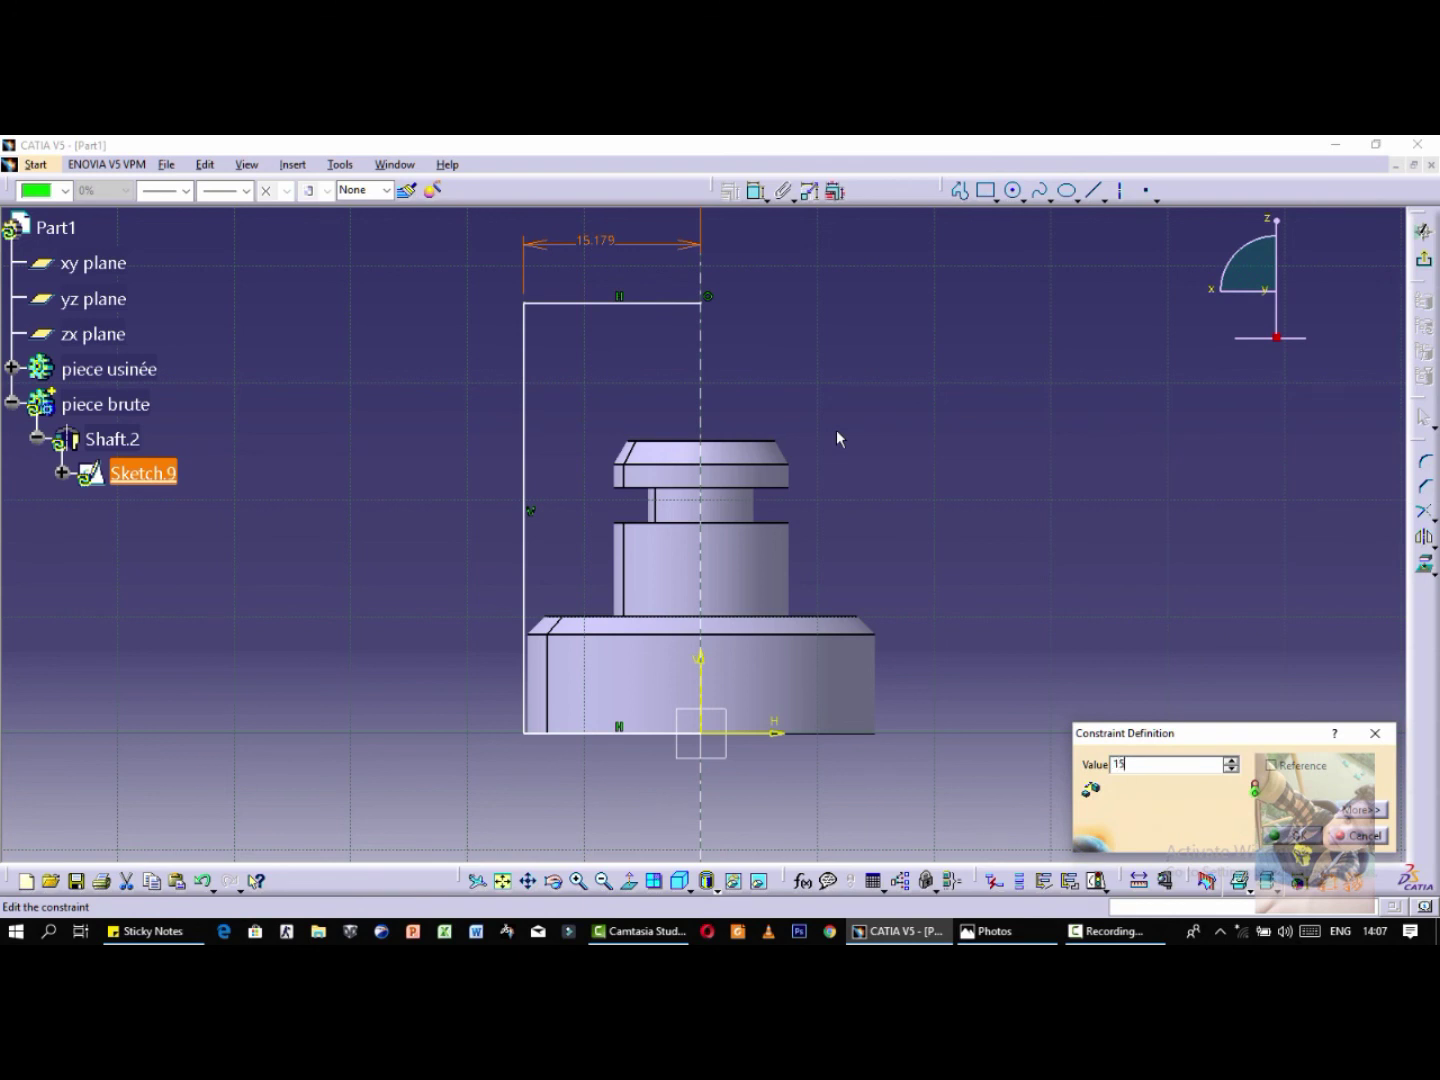
key("Return")
left_click(939, 331)
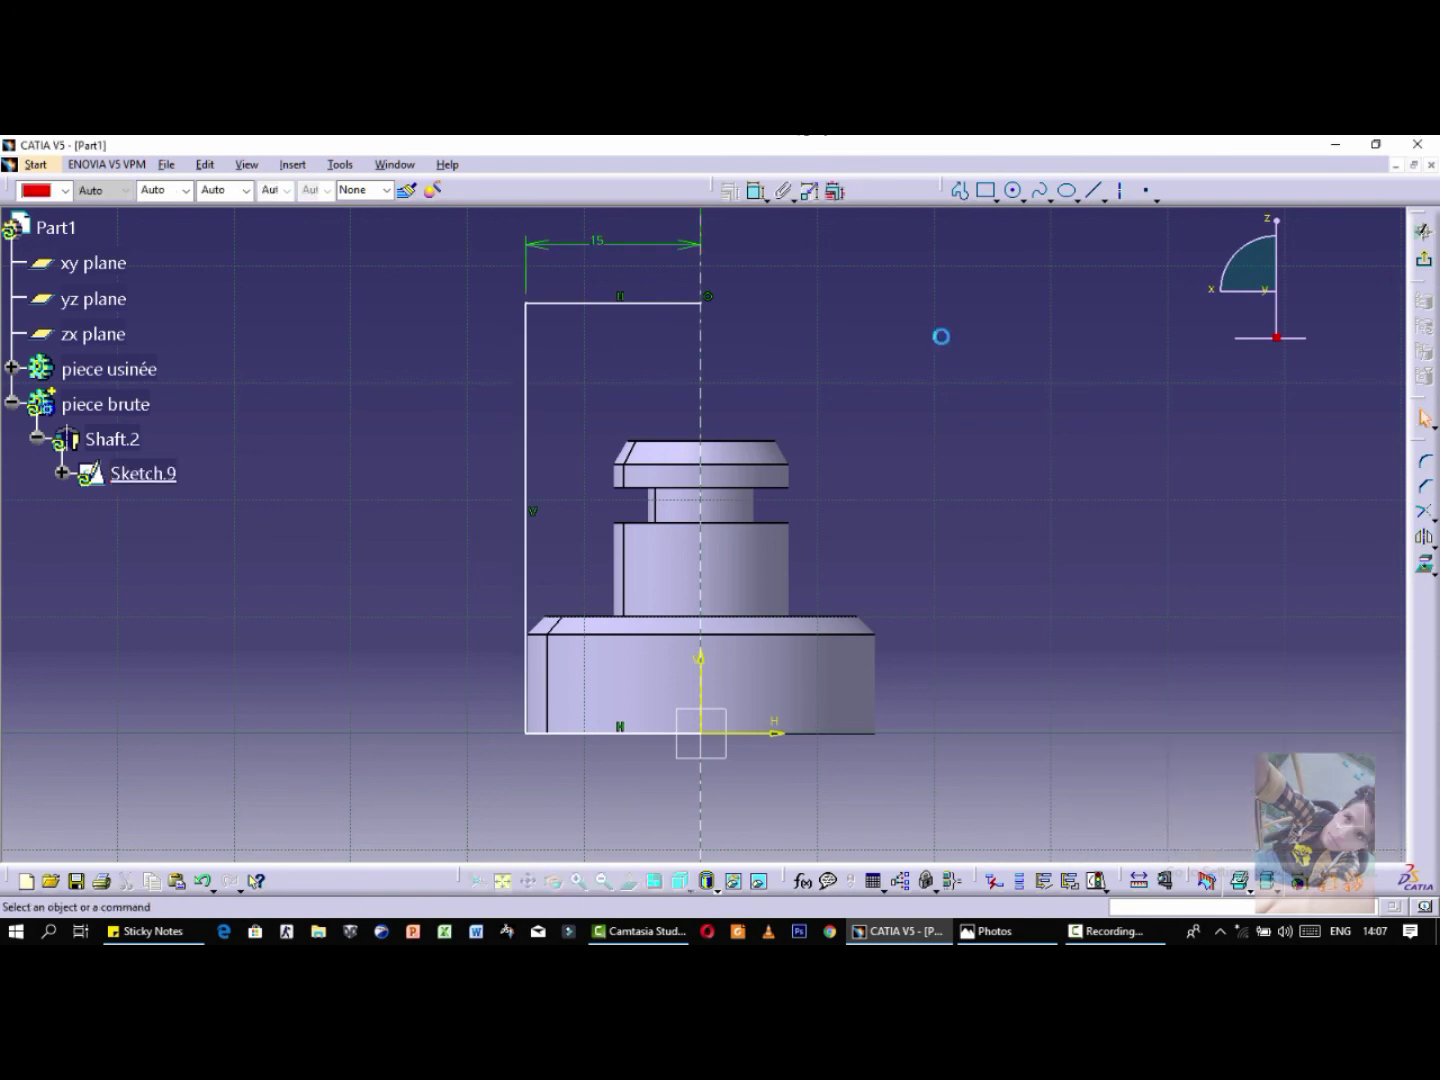
Step: Exit the sketch to rebuild Shaft.2 as a plain cylindrical blank enclosing the machined part
left_click(1423, 231)
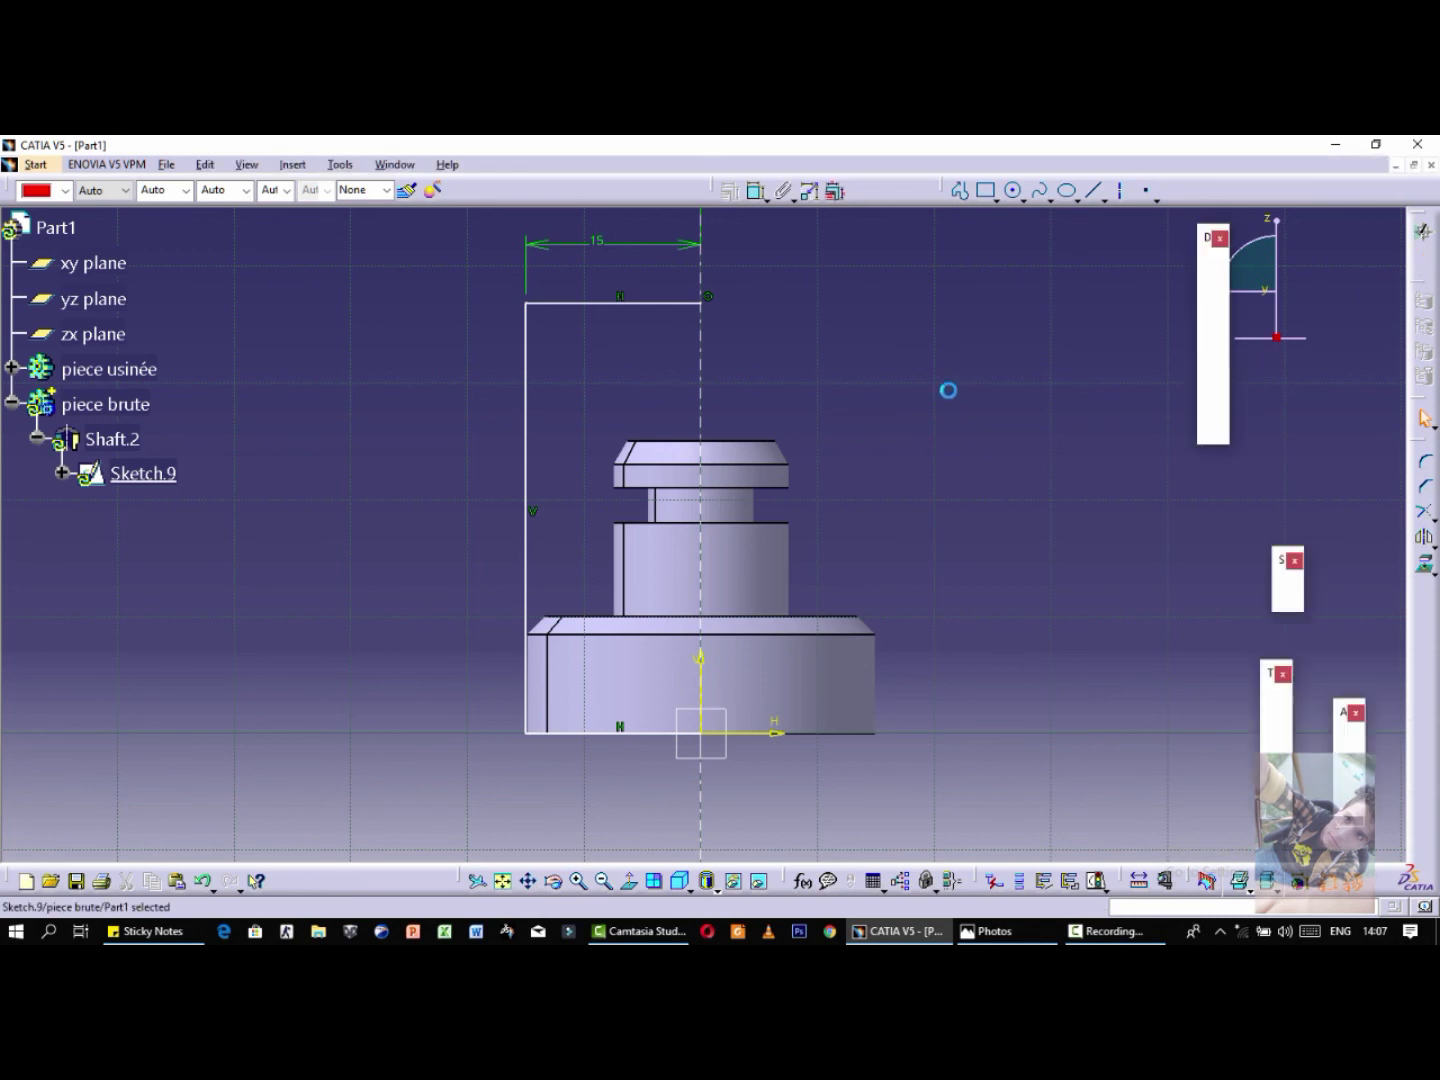
left_click(1059, 350)
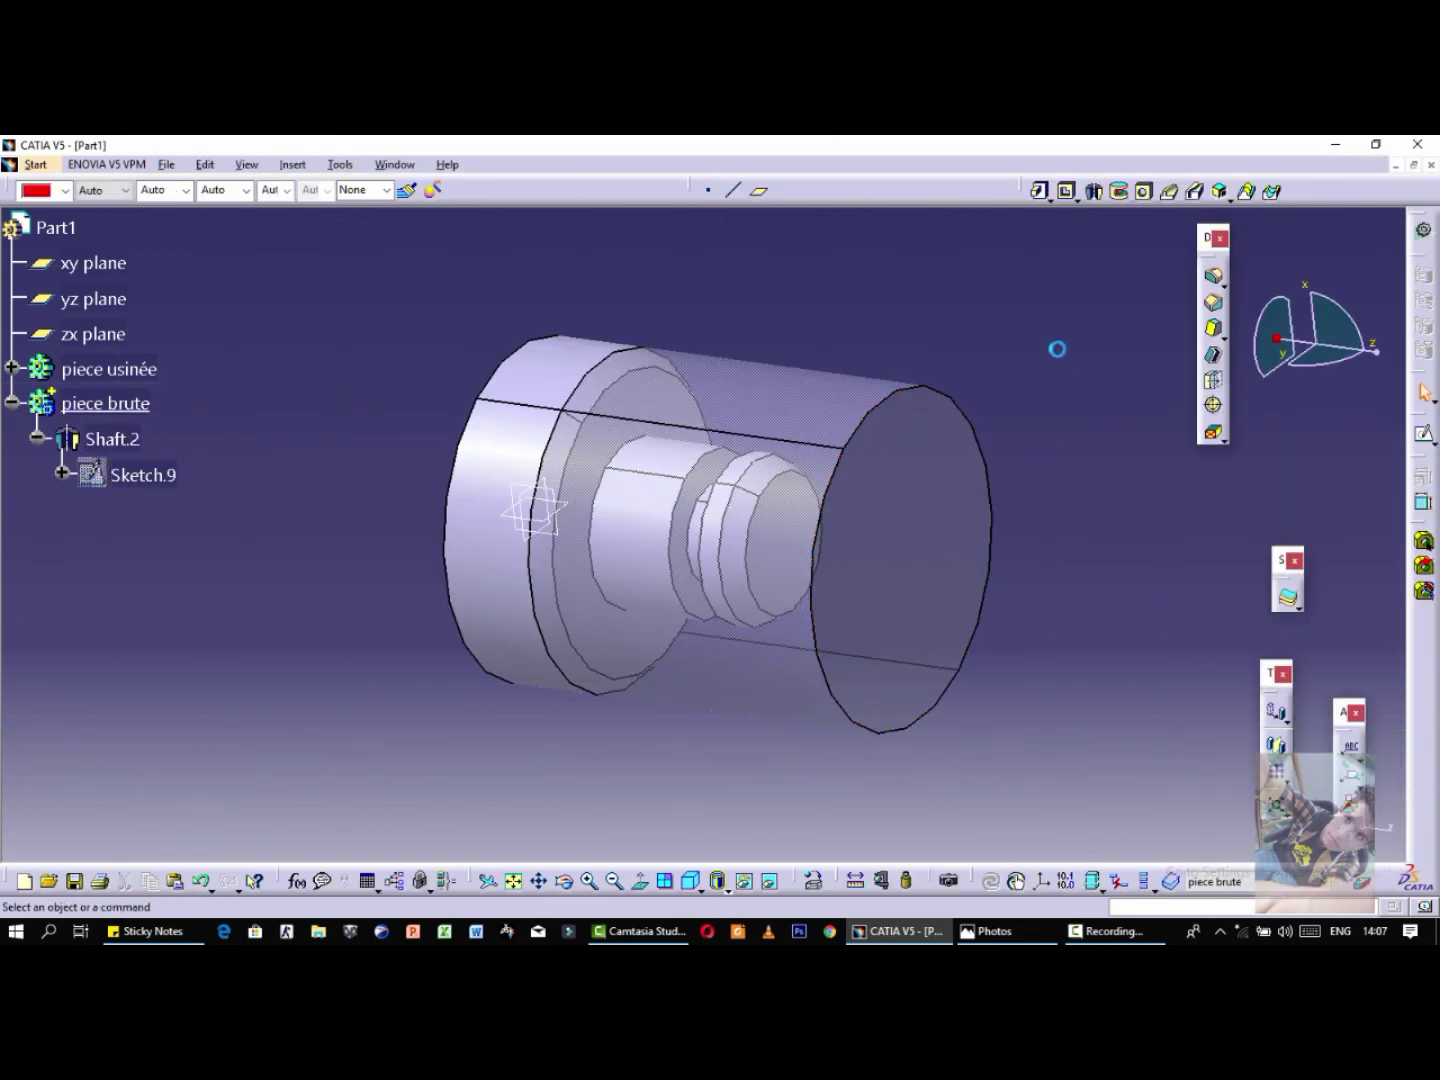
middle_click_drag(603, 799, 880, 540)
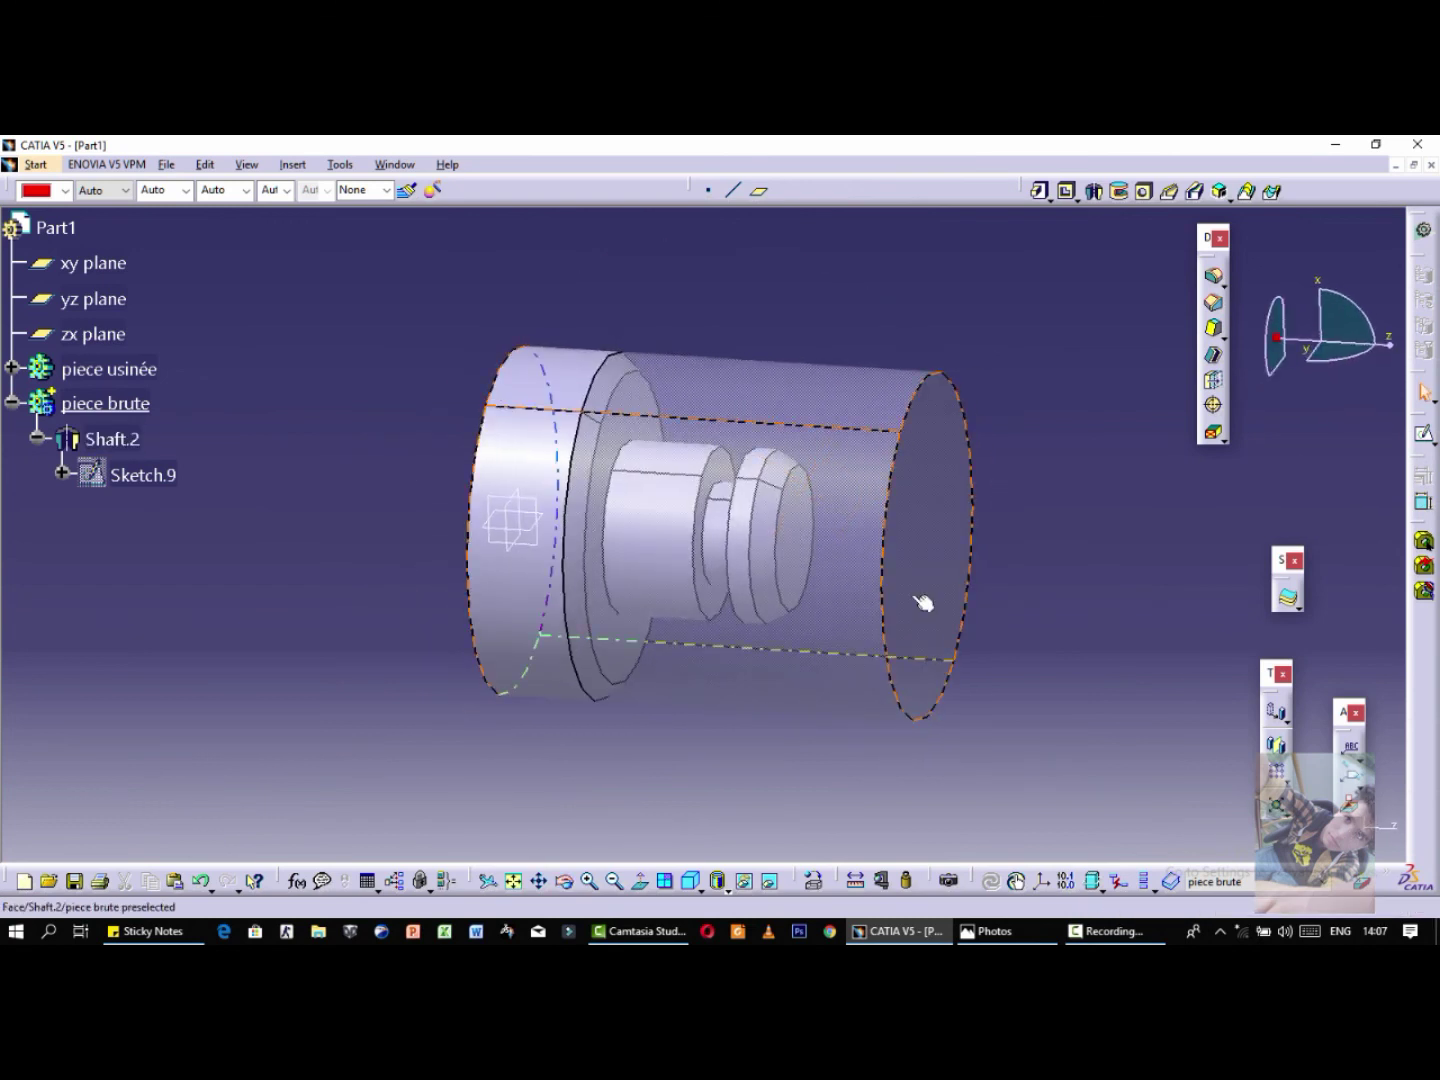